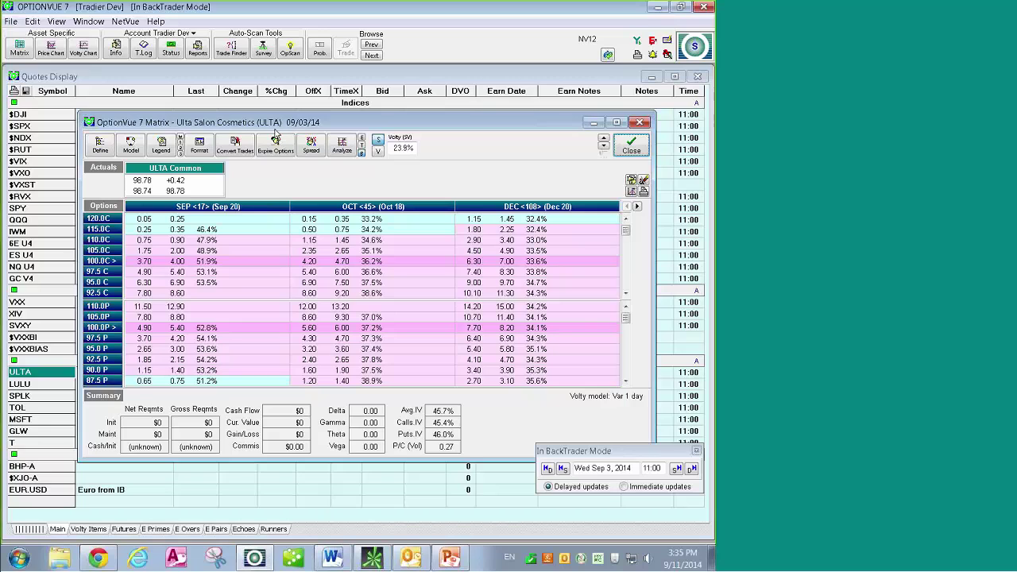
Open ULTA's volatility model settings and review the future event date, with SEP (17) selected as the expiration expecting a volatility change.
drag(280, 129, 294, 120)
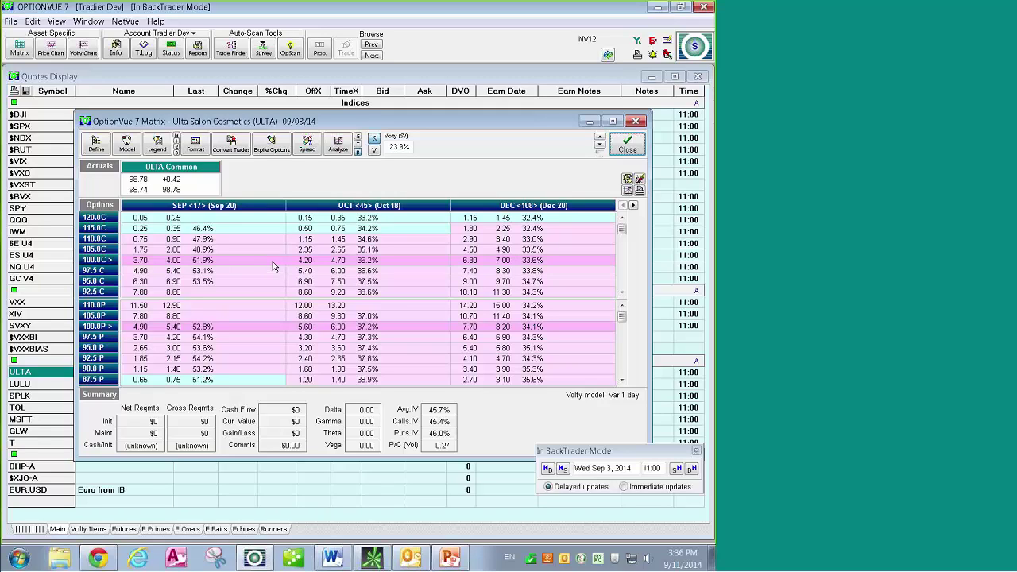
click(129, 146)
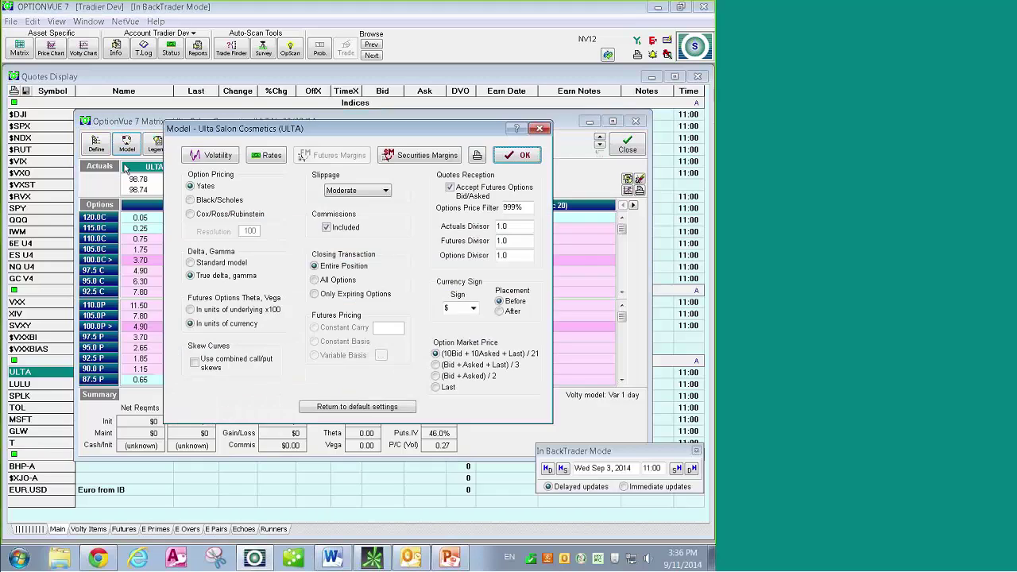
click(204, 158)
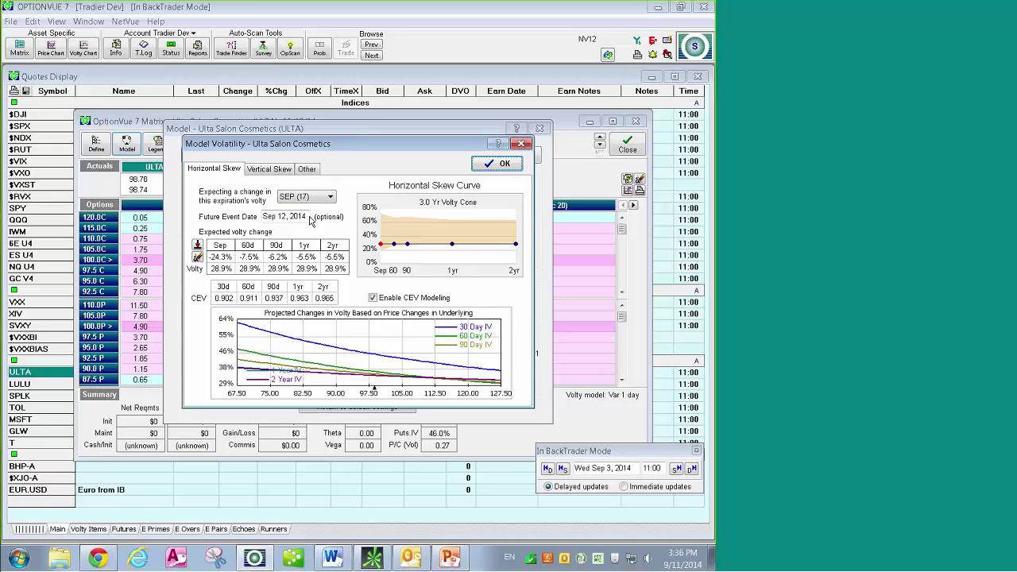
drag(306, 216, 262, 217)
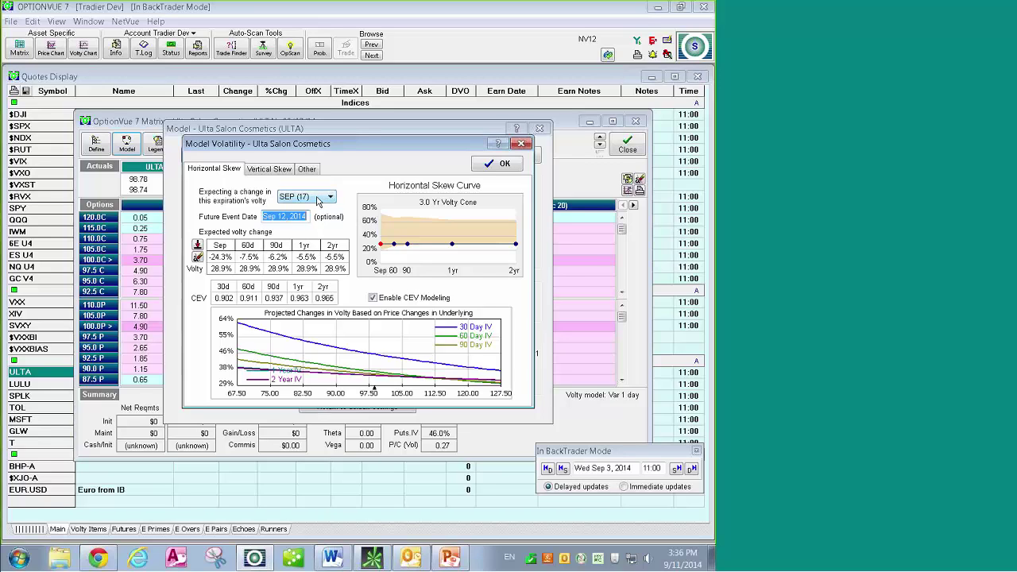
click(318, 202)
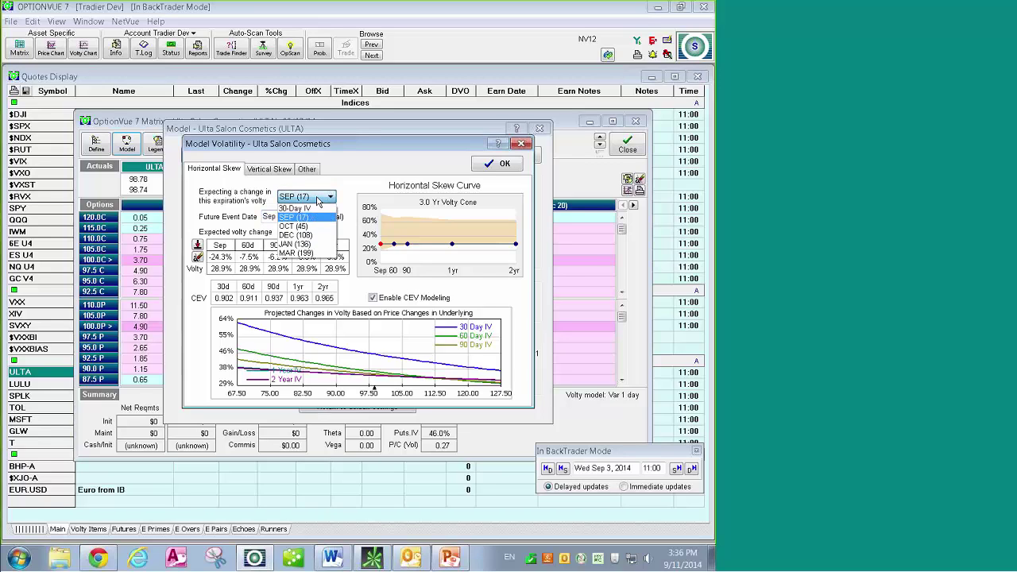
click(308, 219)
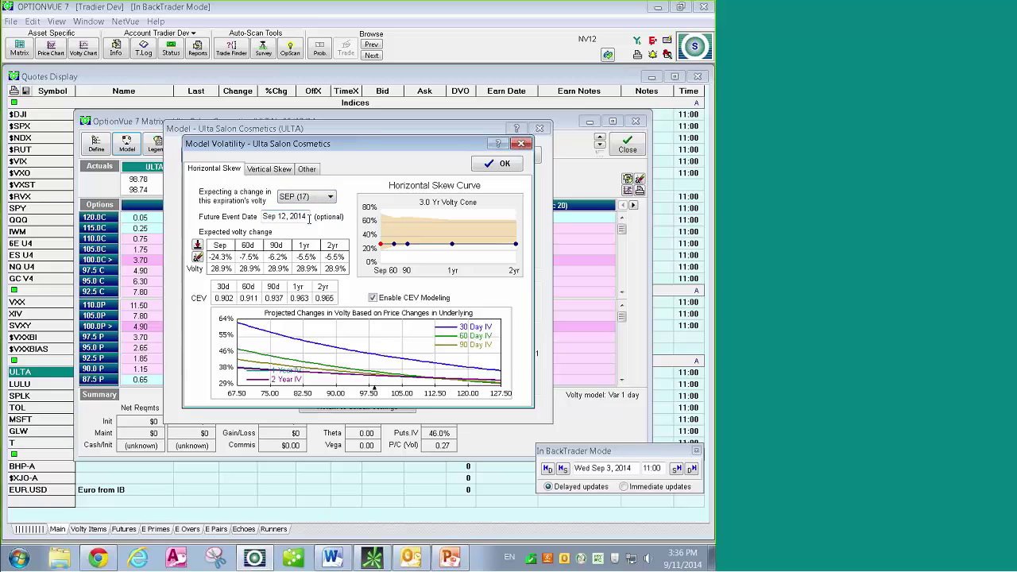
click(315, 200)
click(313, 200)
drag(370, 147, 370, 149)
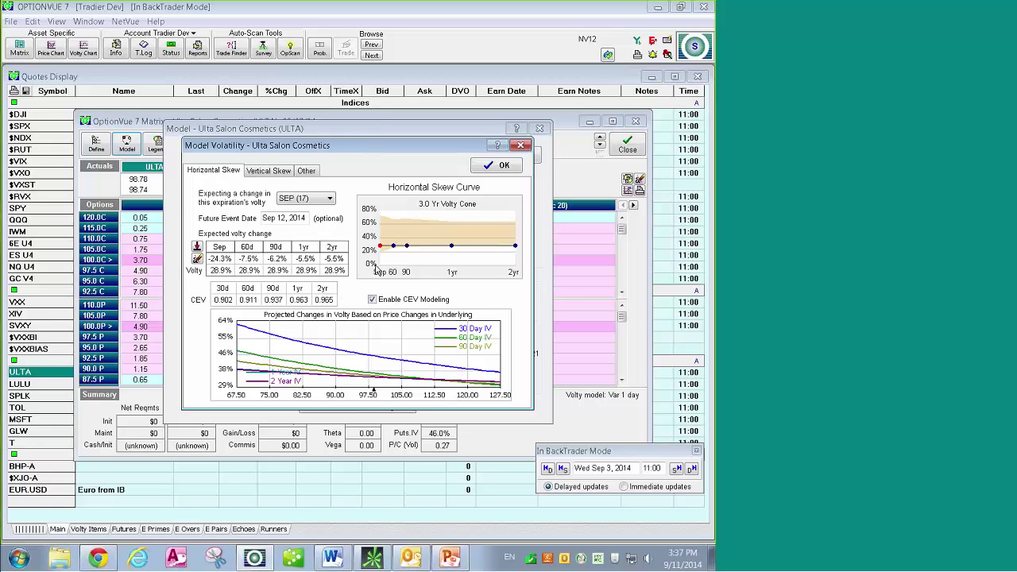
Try raising the September point of the horizontal skew curve to 33.5% volatility, and reset the expected volatility changes to zero.
click(197, 249)
mouse_move(381, 248)
mouse_down()
mouse_move(380, 224)
mouse_move(381, 262)
mouse_move(381, 224)
mouse_move(381, 260)
mouse_move(380, 231)
mouse_move(381, 246)
mouse_up()
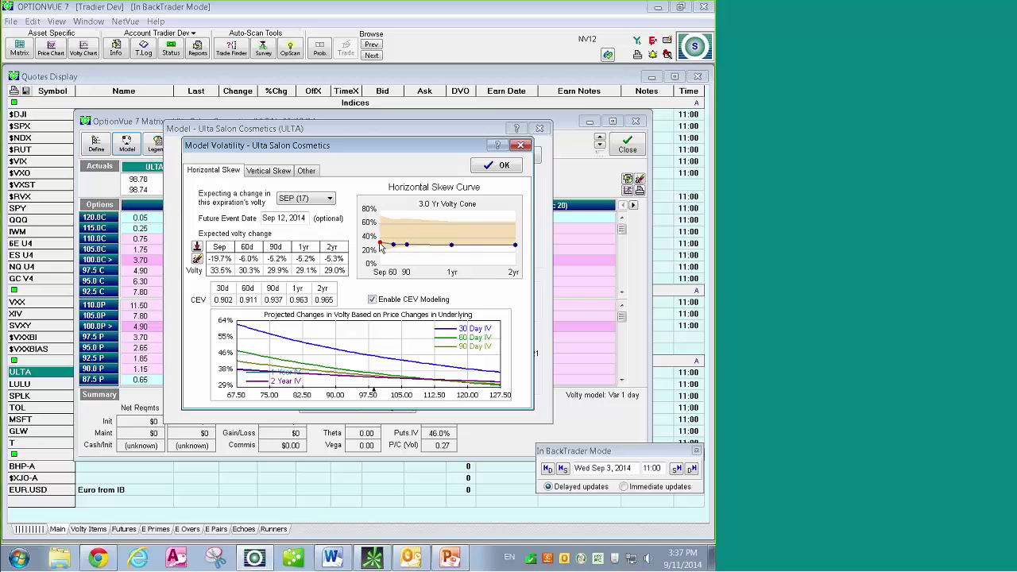
click(197, 260)
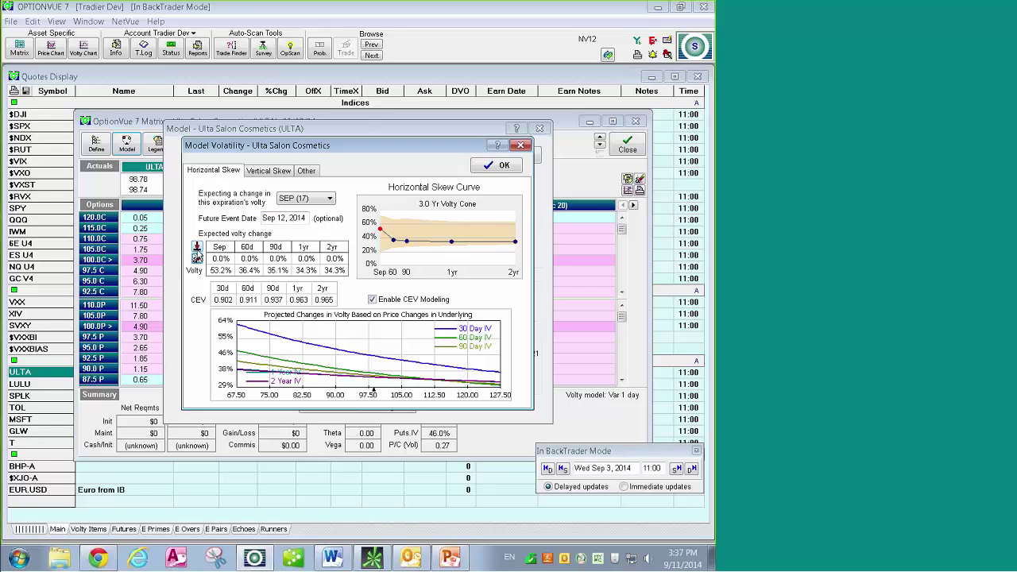
Switch between the flattened horizontal skew curve and zero expected volatility change to compare the two curves.
click(196, 249)
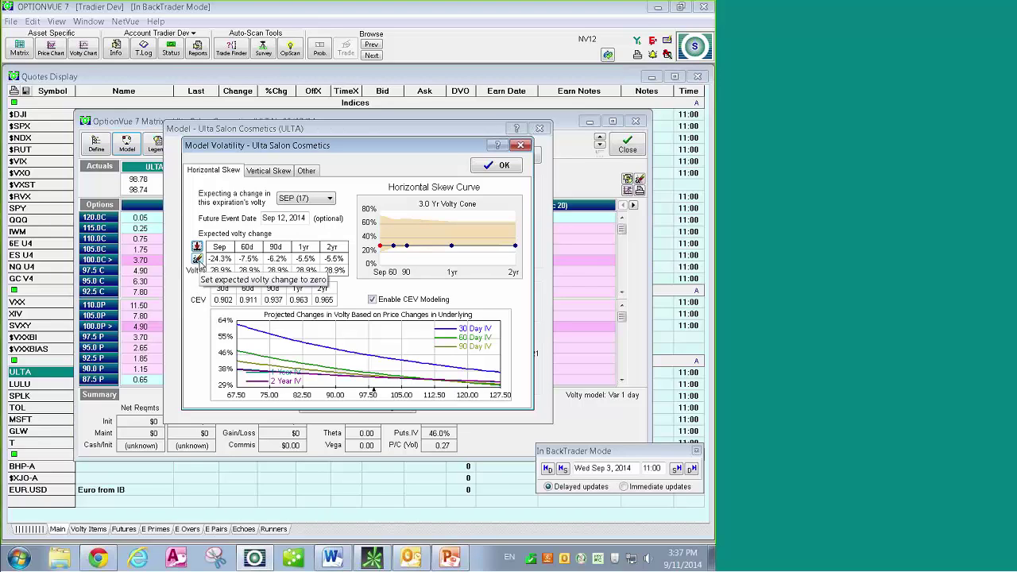
click(197, 260)
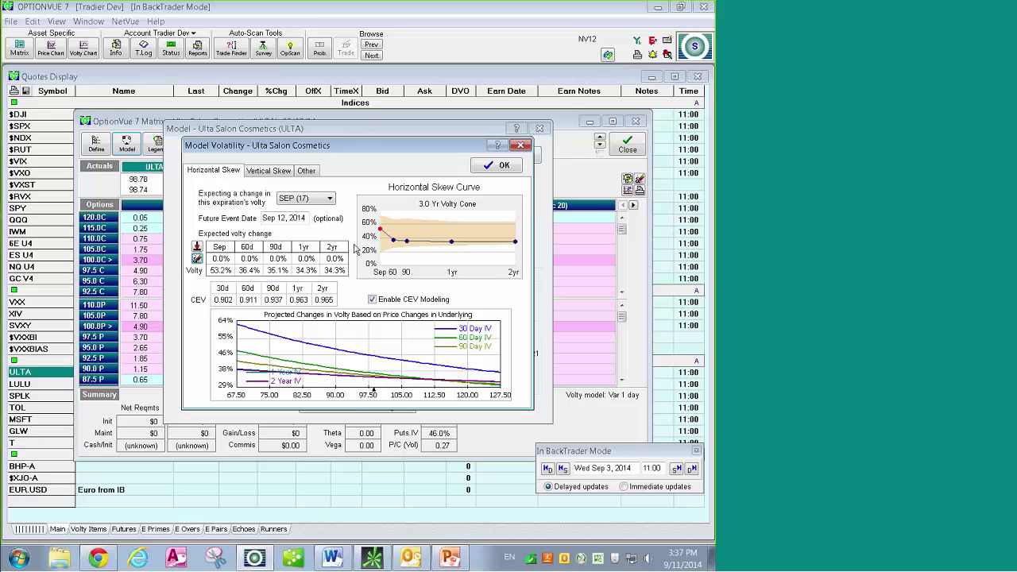
click(196, 248)
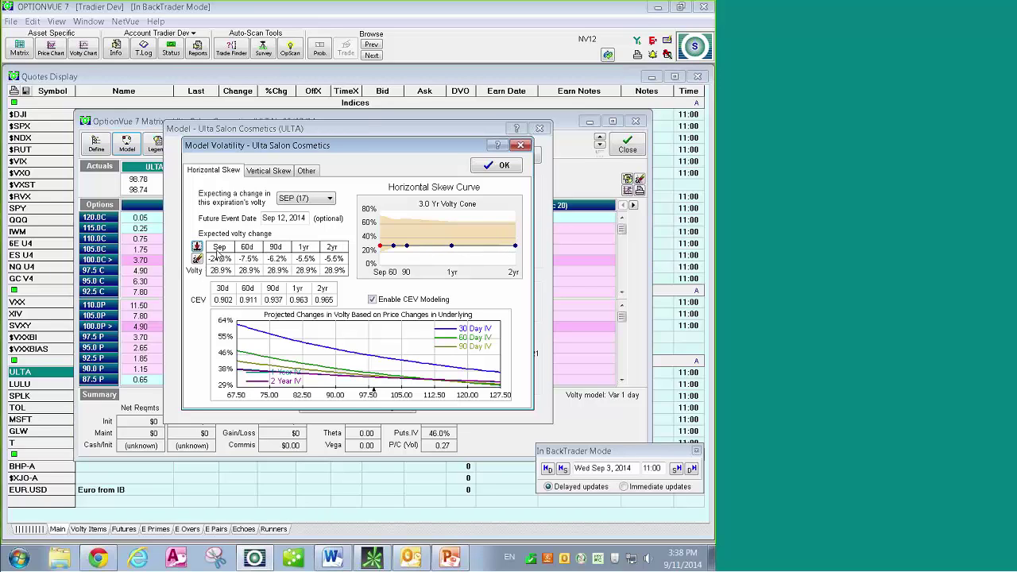
click(196, 261)
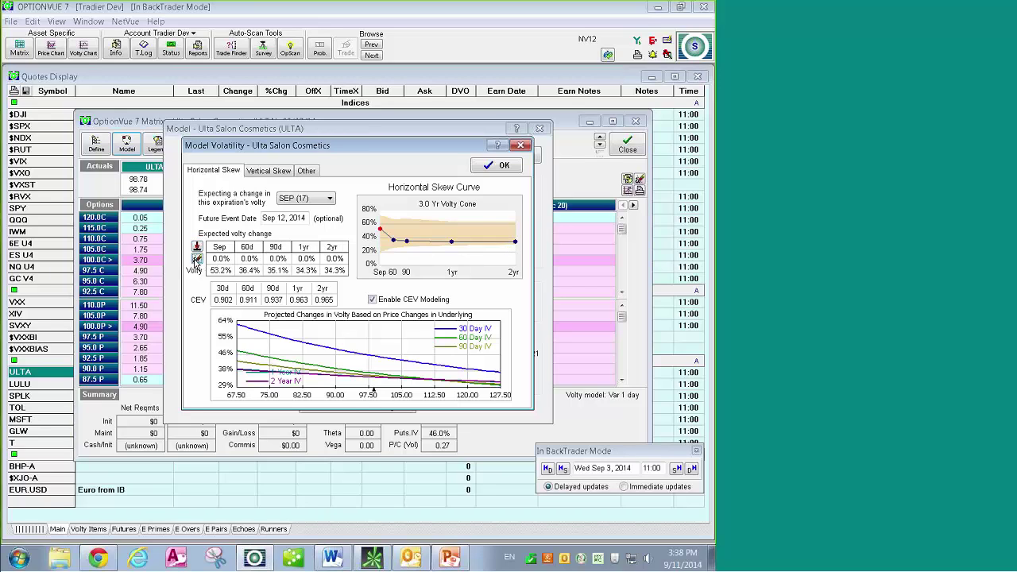
Flatten the horizontal skew curve to 28.9% volatility for all periods and accept the volatility and model settings.
click(196, 247)
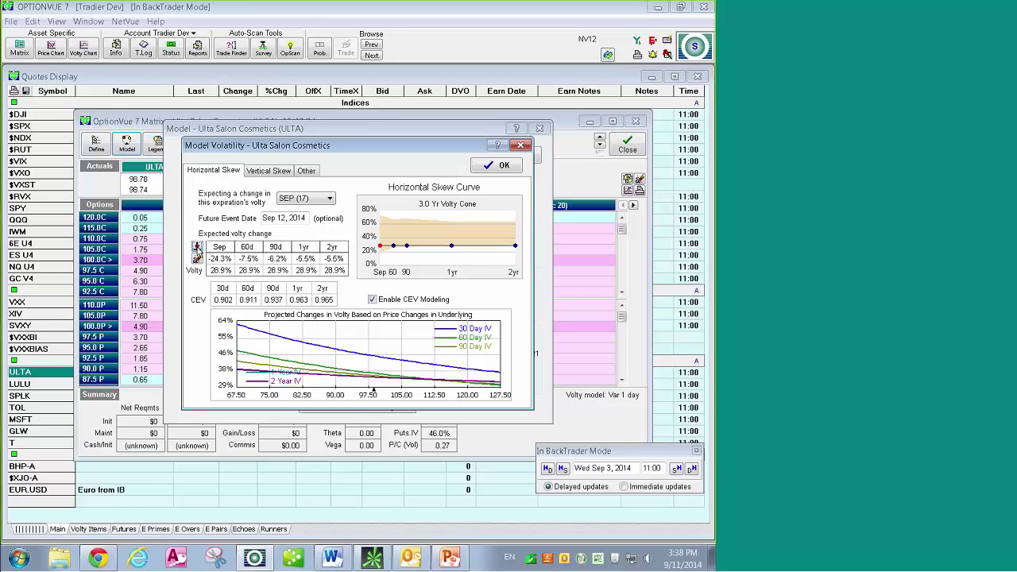
click(504, 165)
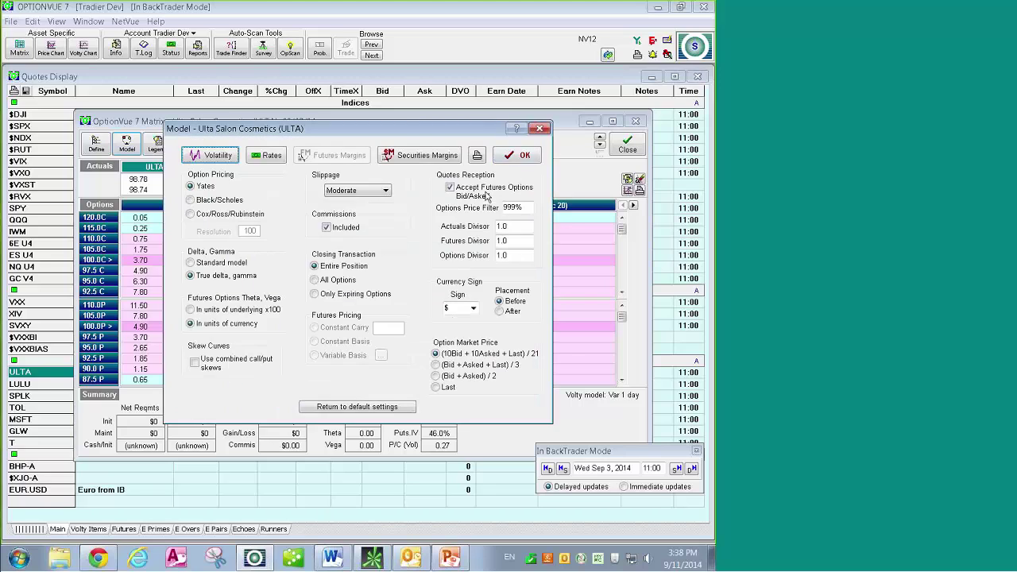
click(525, 157)
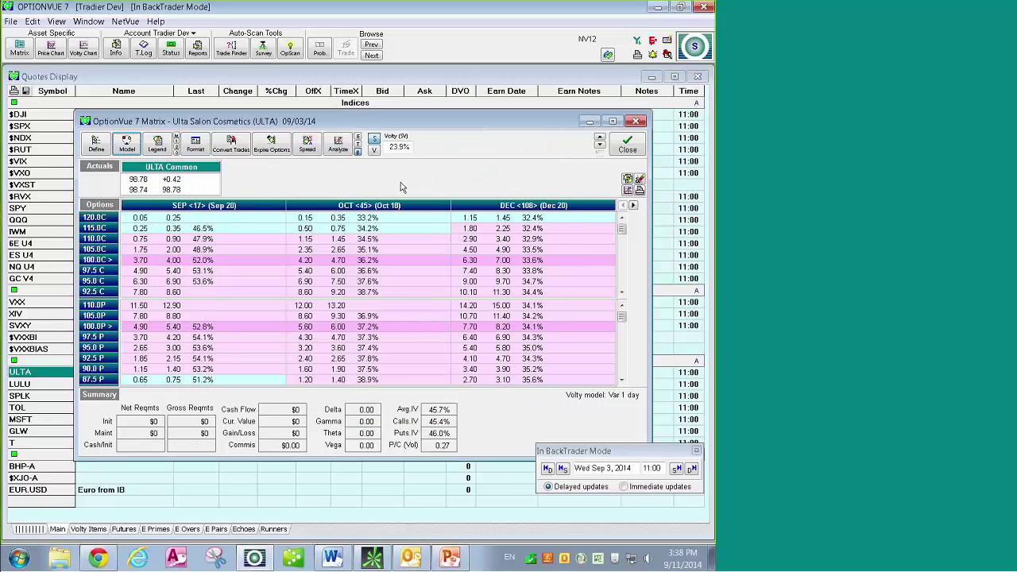
Enter a long straddle of +1 Sep 100 call and +1 Sep 100 put in the matrix.
click(271, 261)
key(plus)
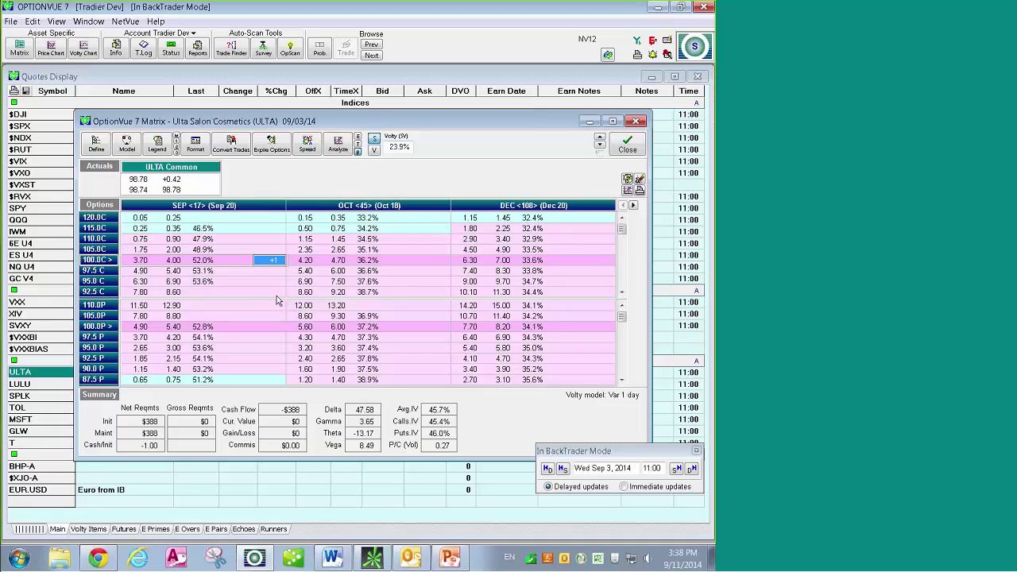
click(279, 326)
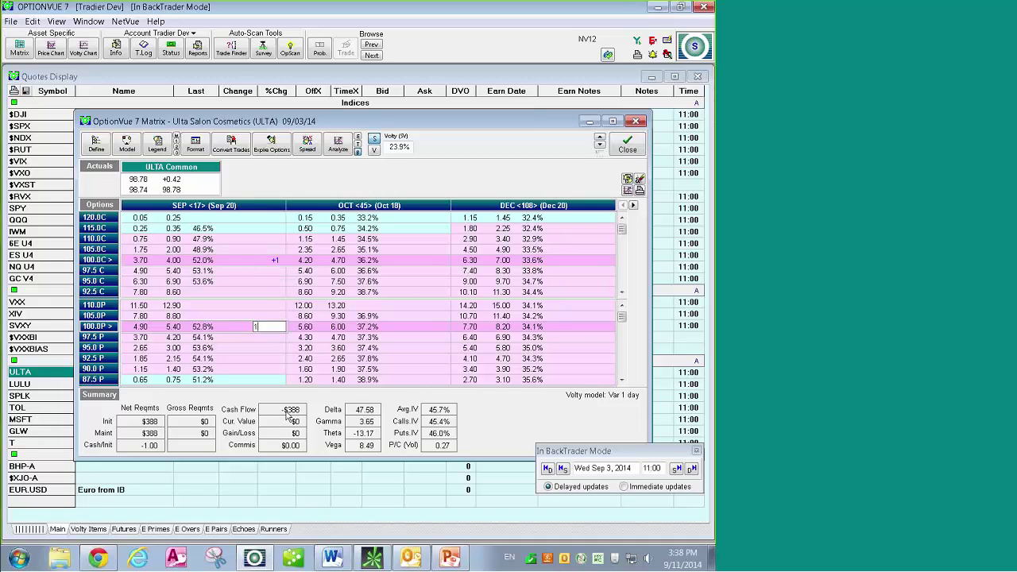
key(plus)
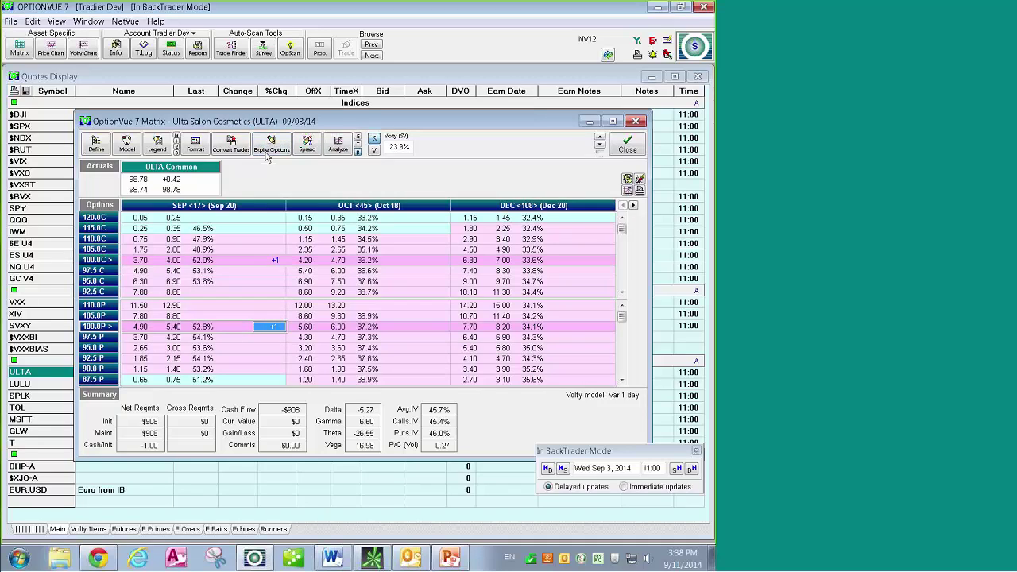
Open the graphic analysis of the straddle and set the number of lines to 4.
click(336, 150)
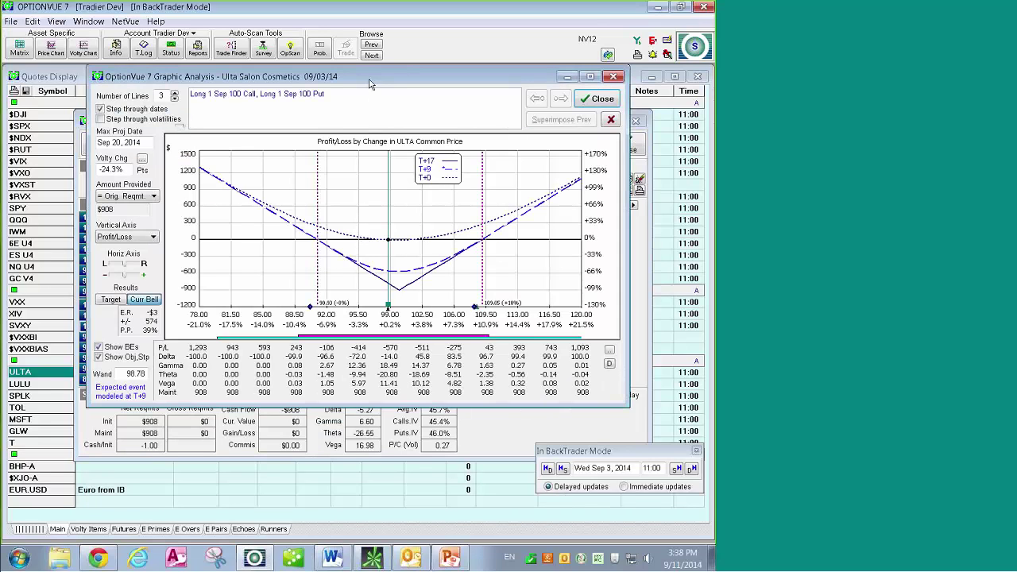
drag(370, 79, 365, 101)
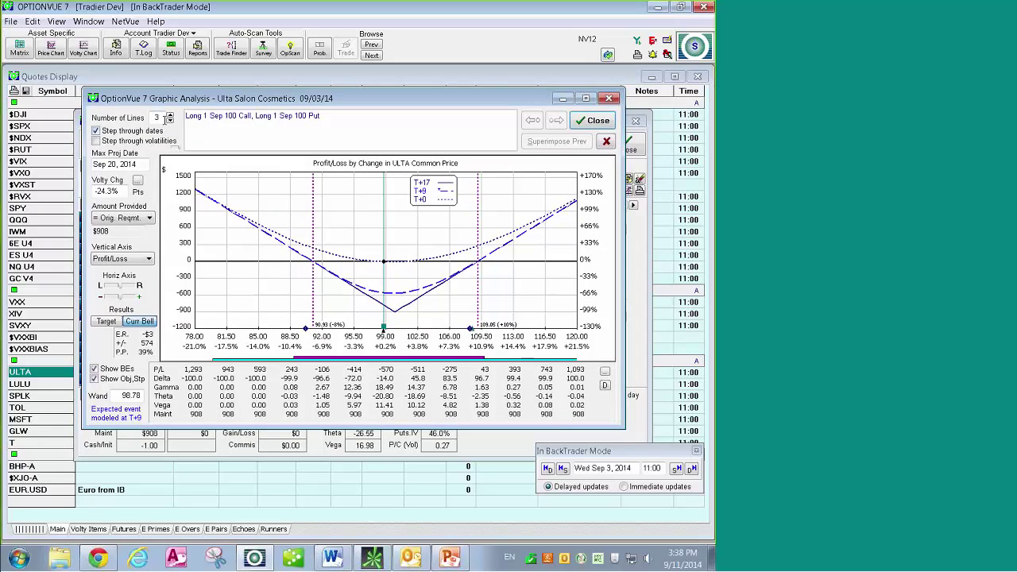
click(169, 116)
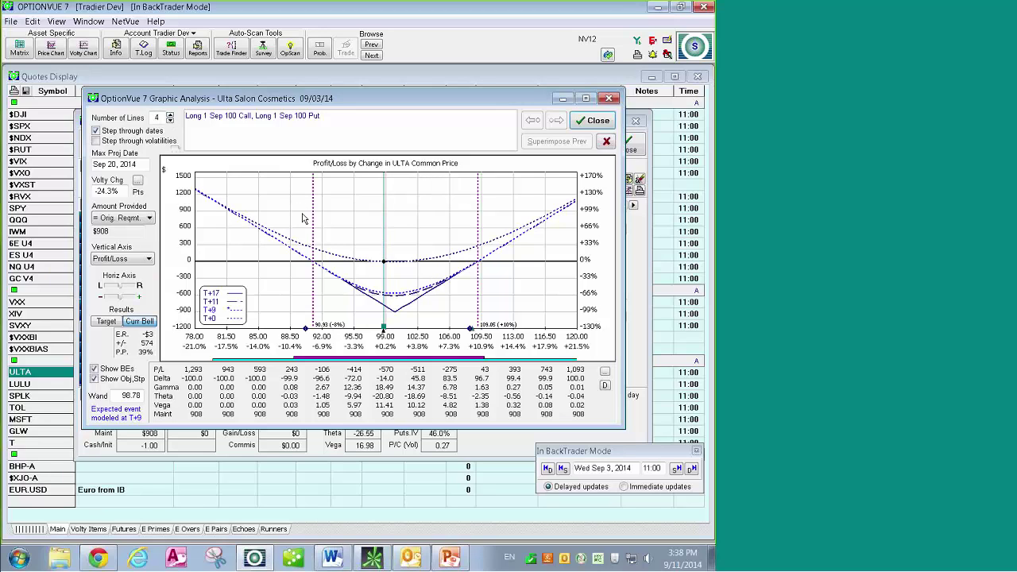
Set the two intermediate projection dates of the profit/loss graph to Sep 11, 2014 and Sep 12, 2014.
click(223, 316)
key(Tab)
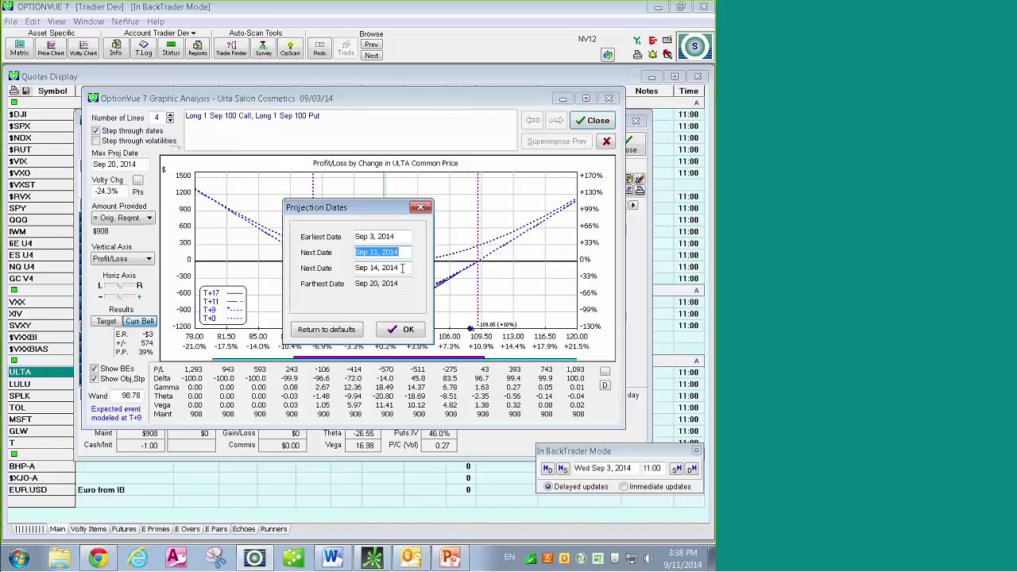
key(Tab)
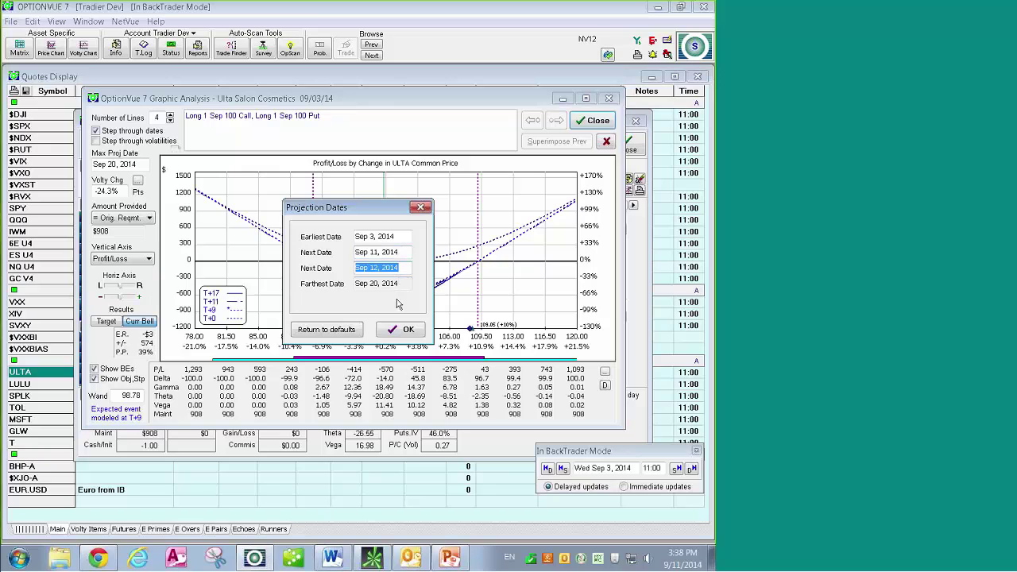
click(400, 330)
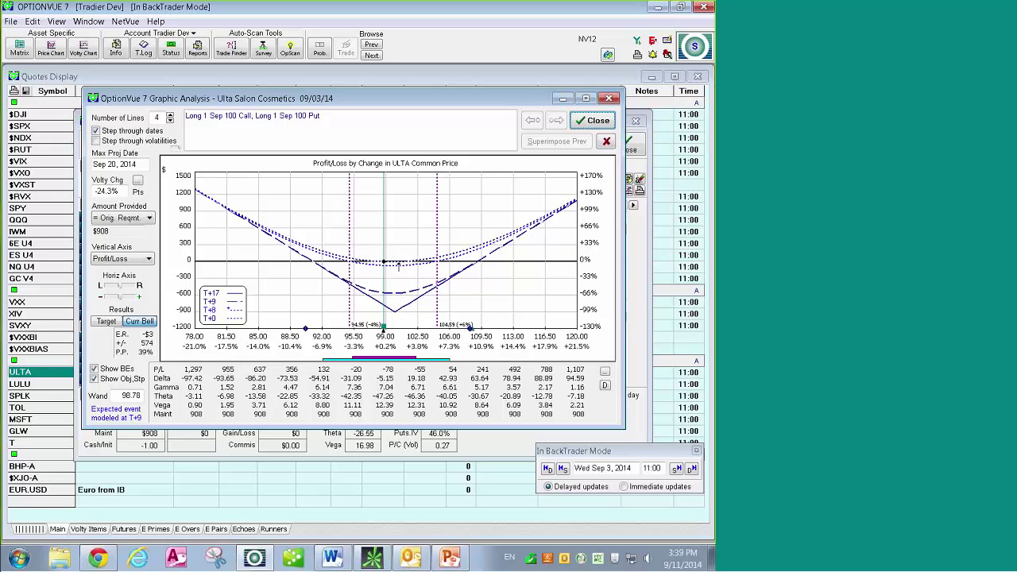
Select the T+0 line, review its detailed analysis of option volatilities and gain/loss, and reposition the graph window.
key(Left)
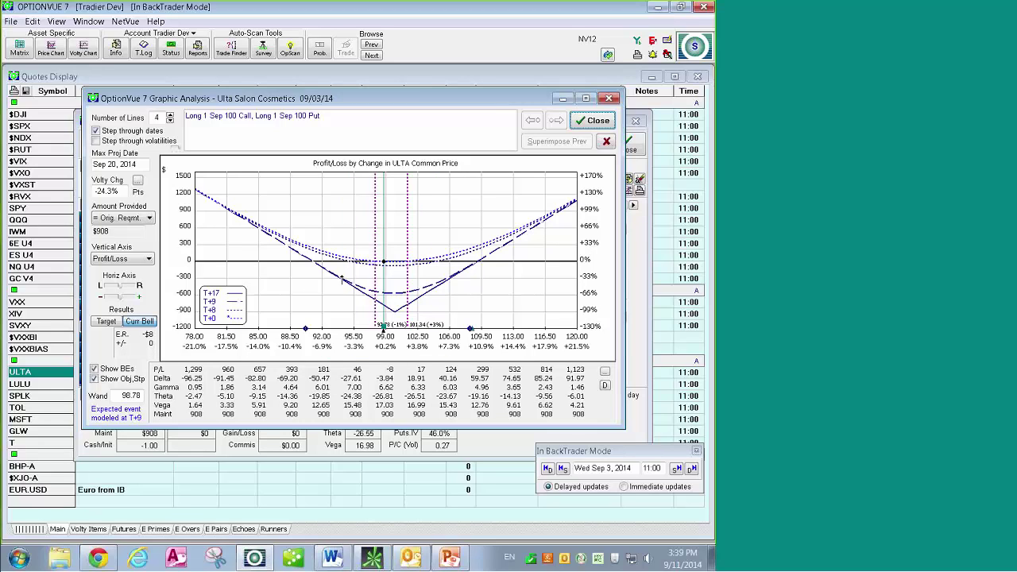
click(606, 386)
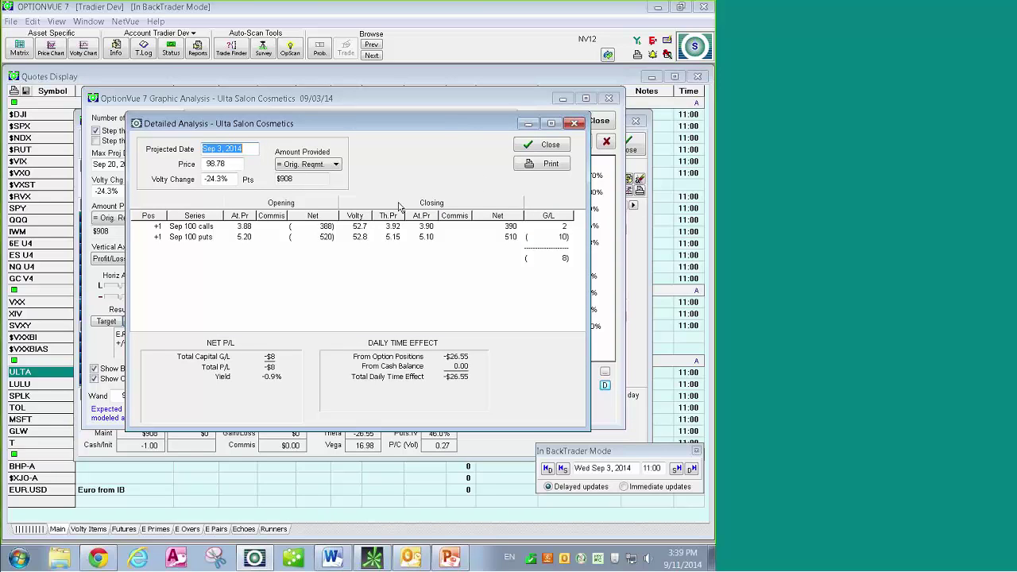
click(529, 147)
drag(414, 101, 385, 321)
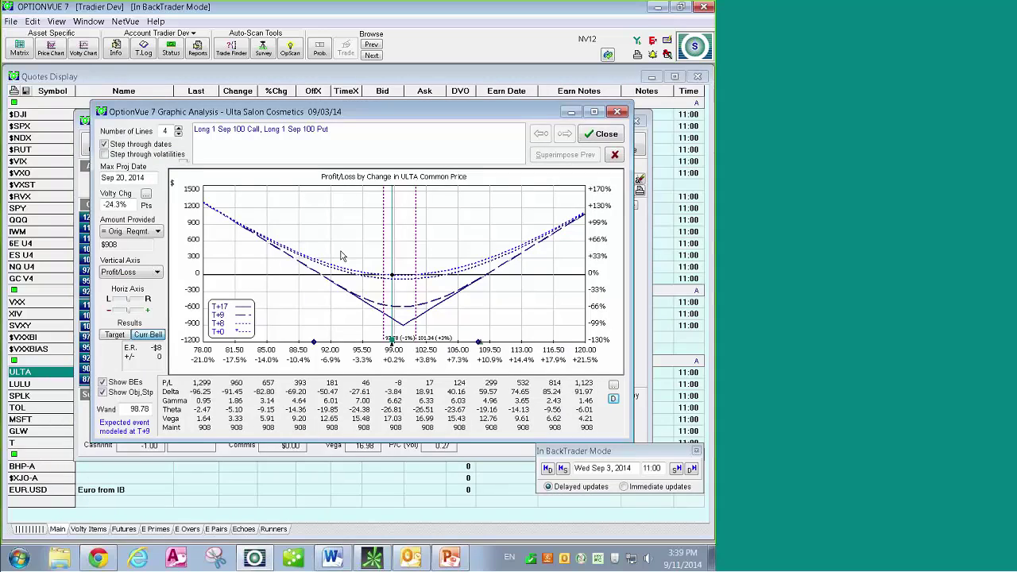
Select the T+8 line and review its detailed analysis for the day before the event.
click(228, 328)
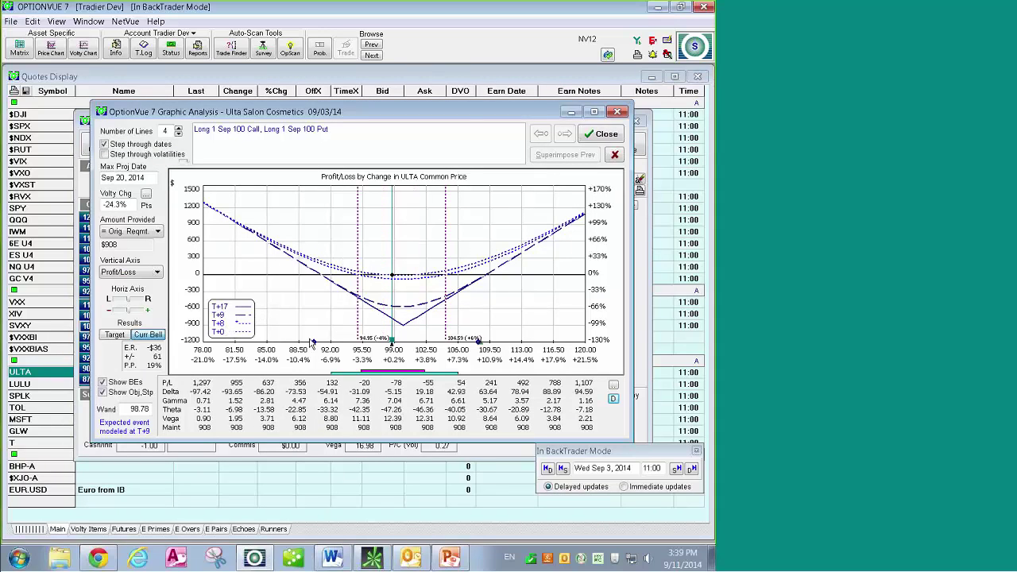
click(614, 399)
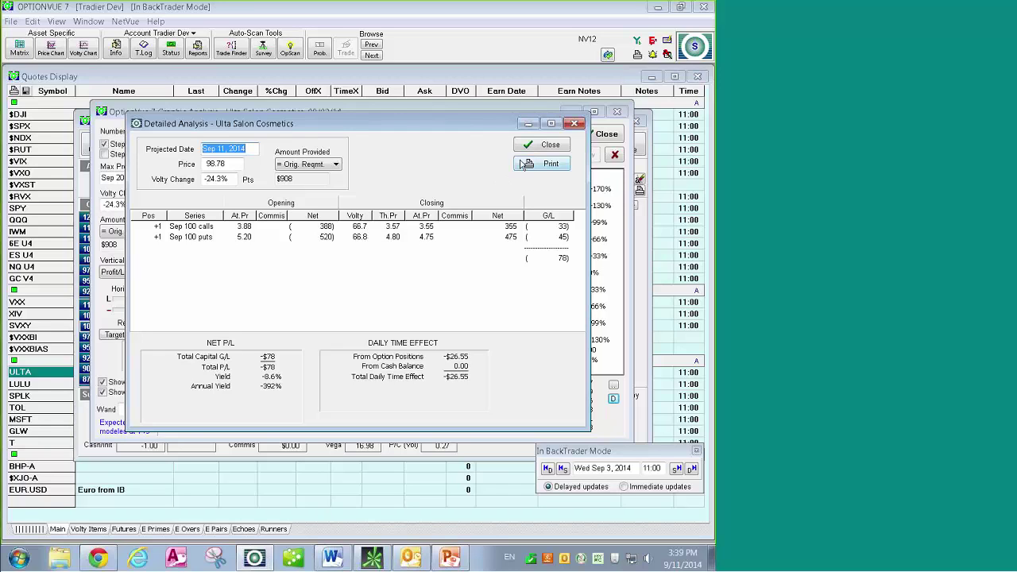
click(539, 144)
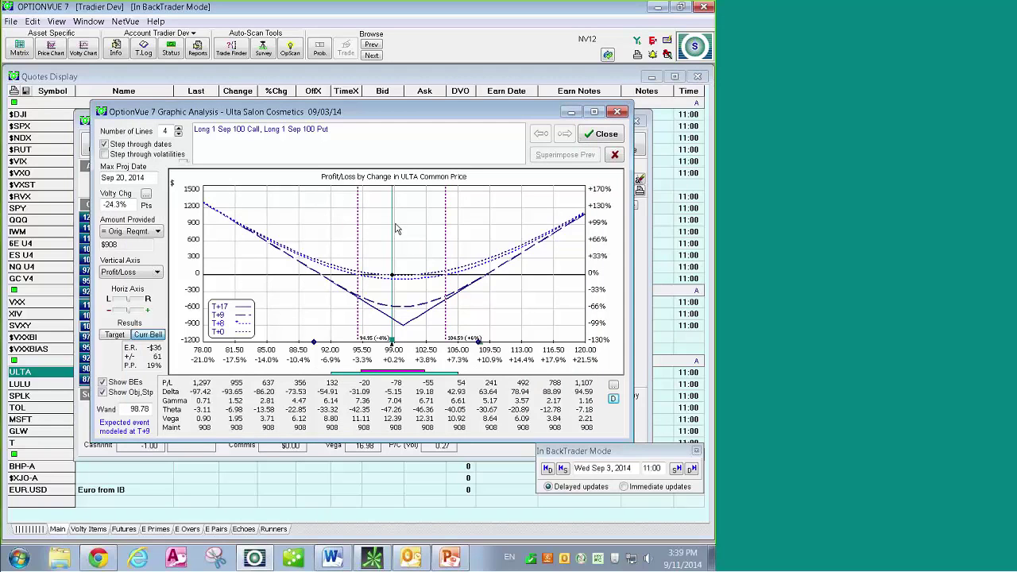
Review the detailed analysis of the T+9 line for the event date, and make T+17 the active projection line.
click(410, 310)
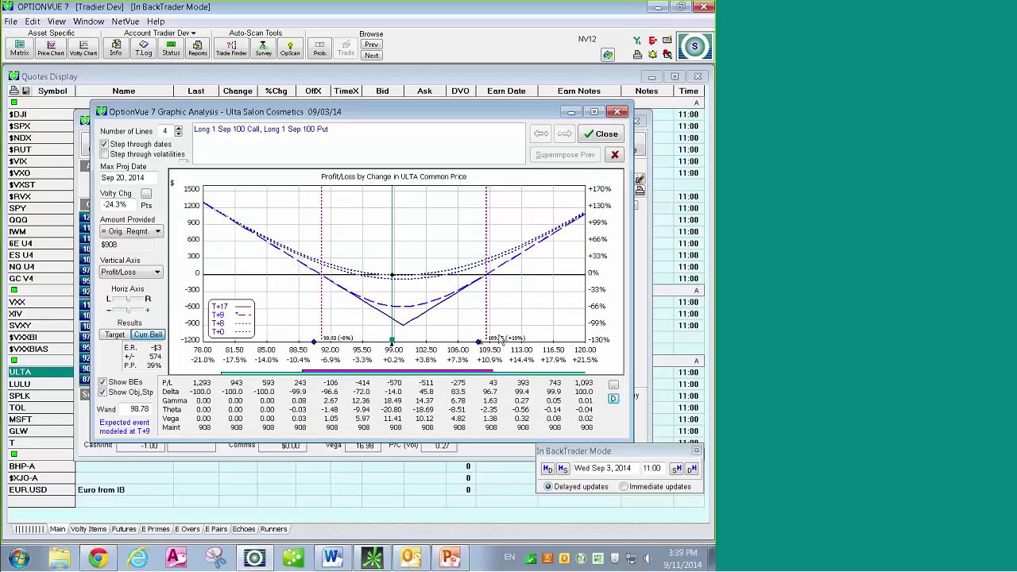
click(613, 398)
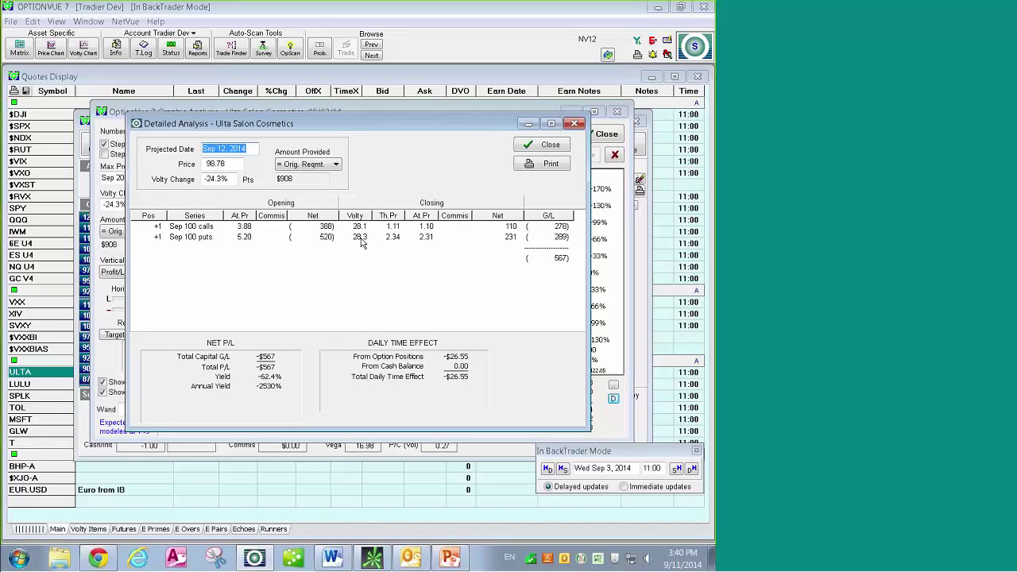
click(541, 145)
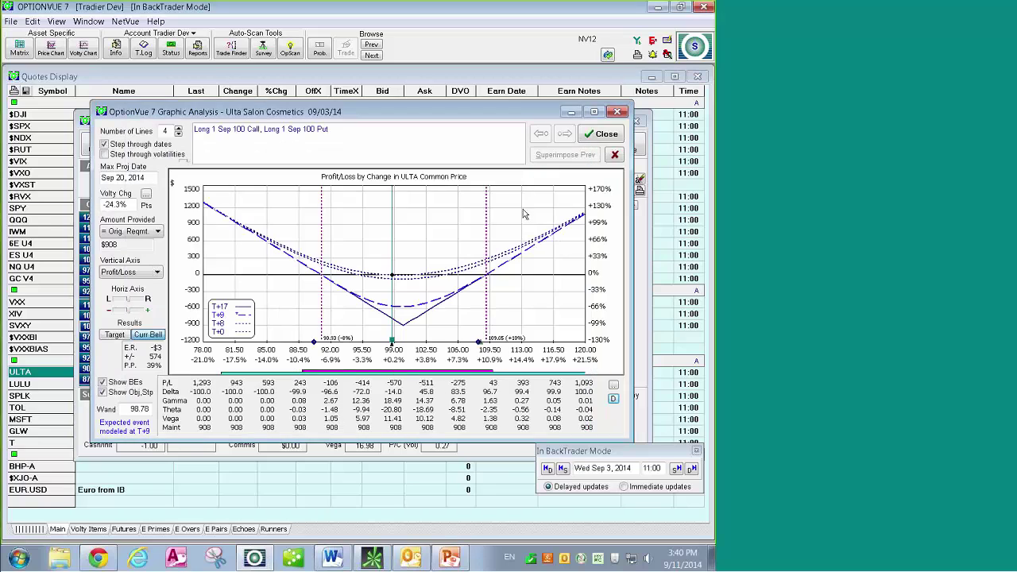
click(229, 307)
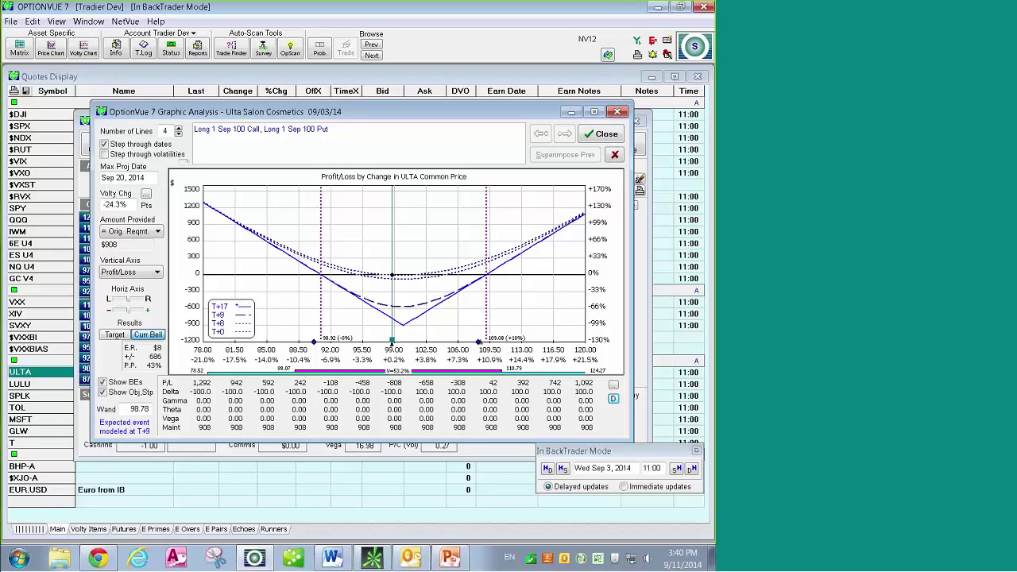
Review the detailed analysis of the T+17 line, and compare the price distributions of the T+8 and T+9 lines.
click(613, 398)
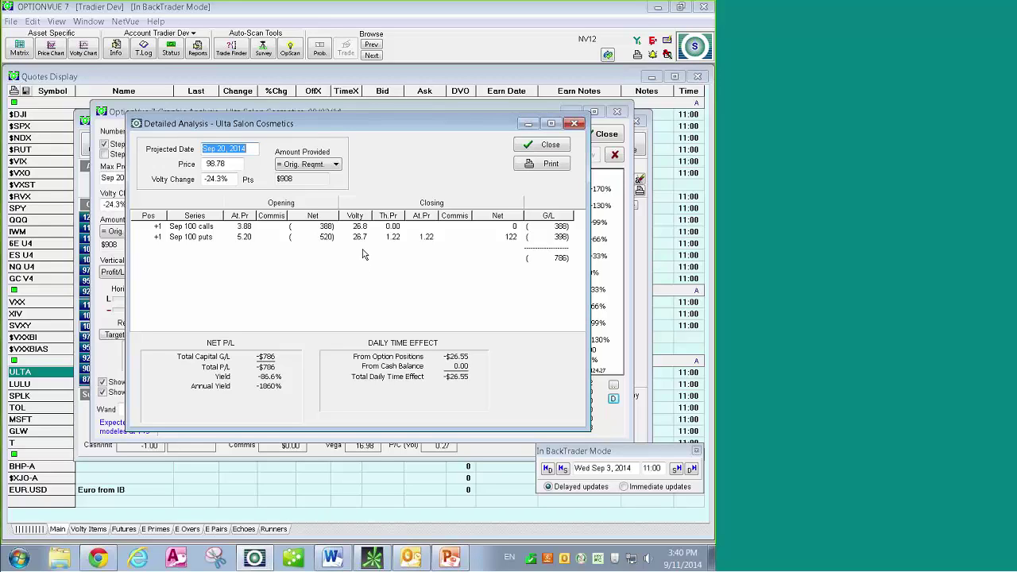
click(529, 148)
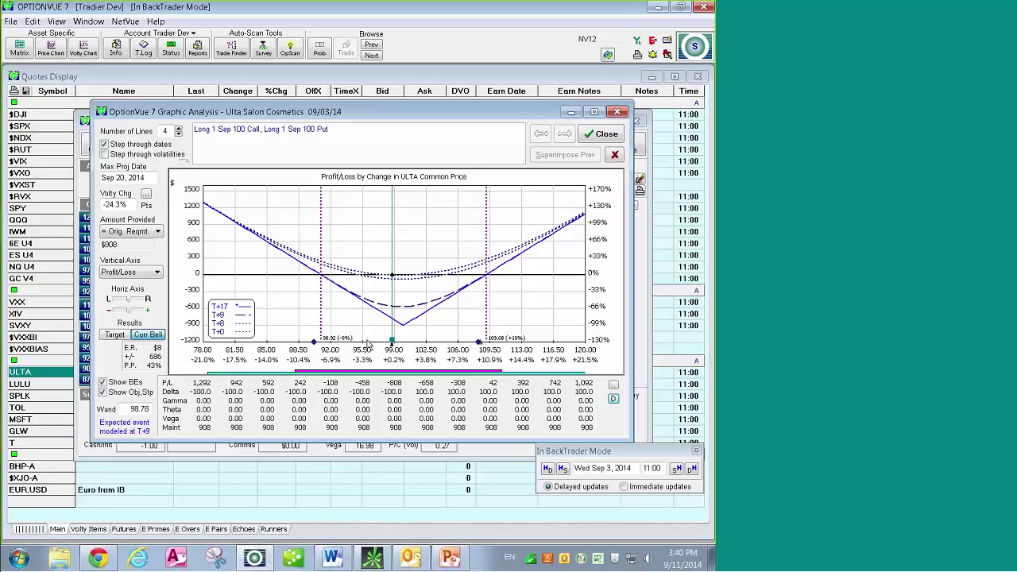
click(411, 284)
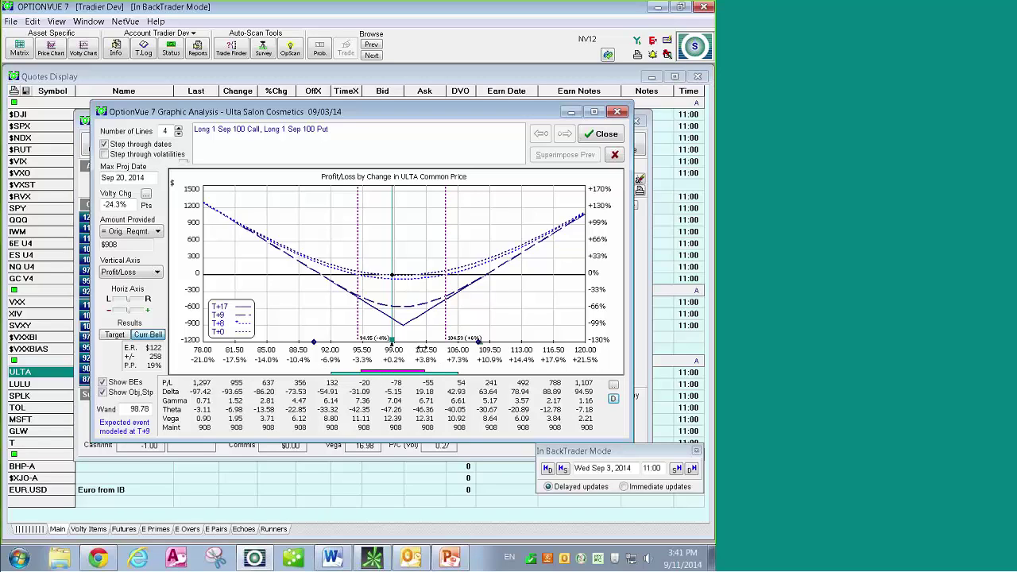
mouse_move(412, 376)
click(410, 311)
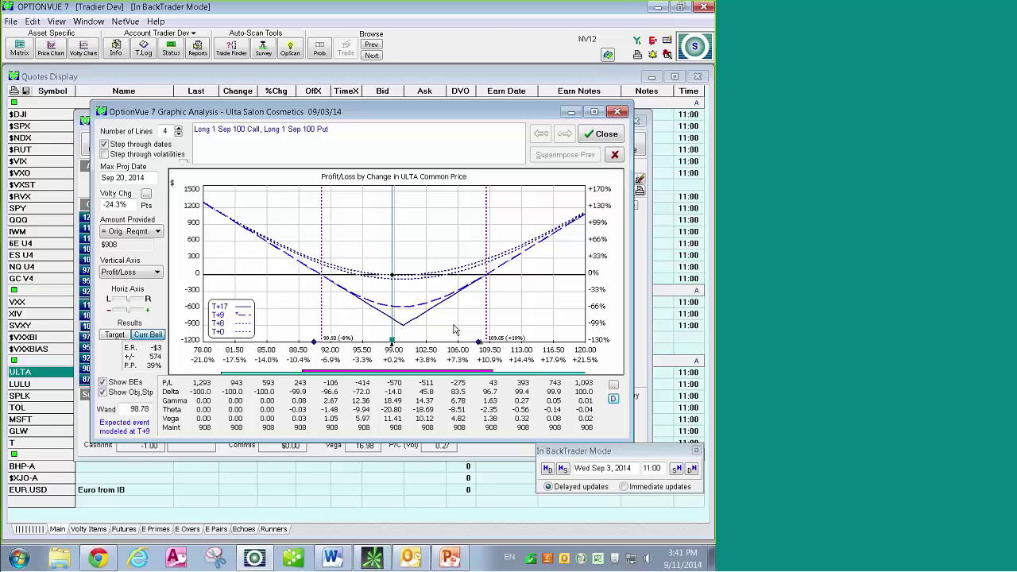
mouse_move(458, 372)
Define a bell curve target for ULTA with center price 98.78, future volatility 67.4% and date Sep 12, 2014.
click(117, 334)
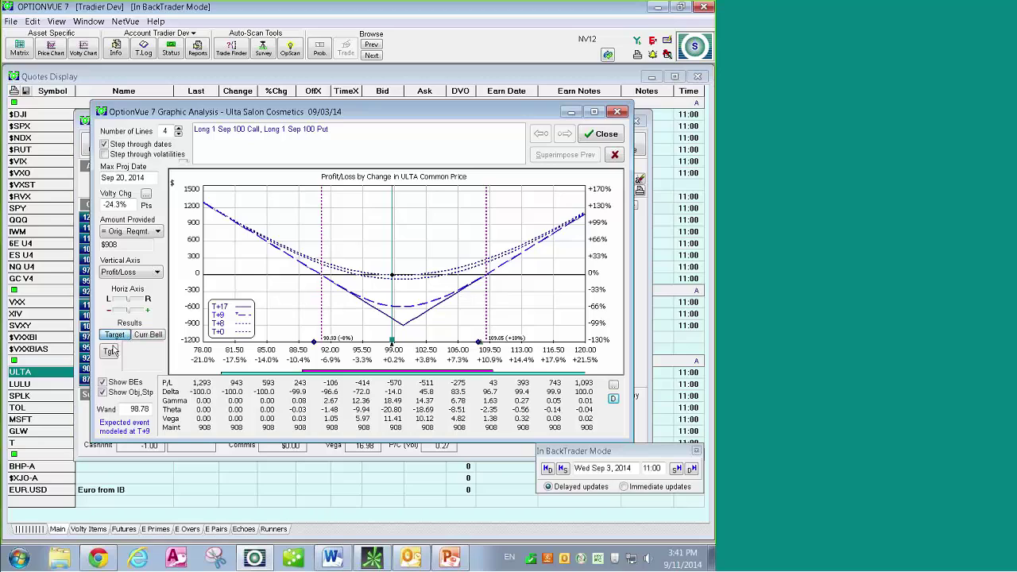
click(109, 352)
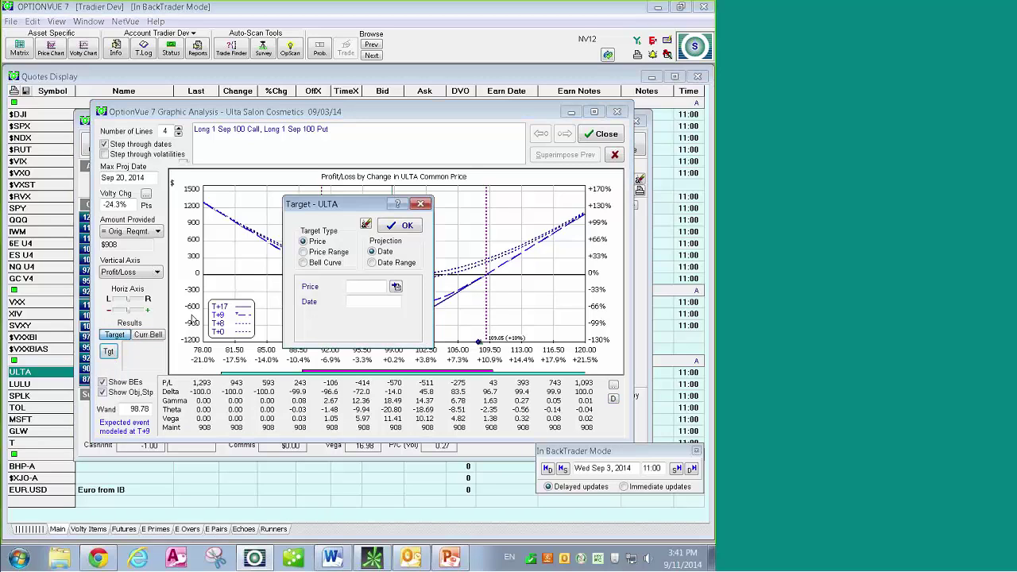
click(304, 263)
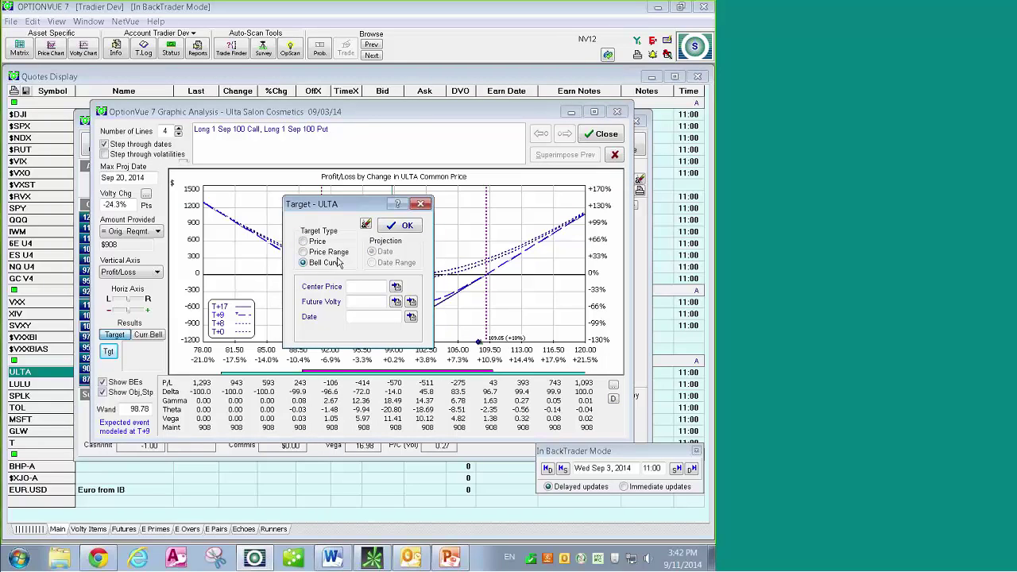
click(398, 287)
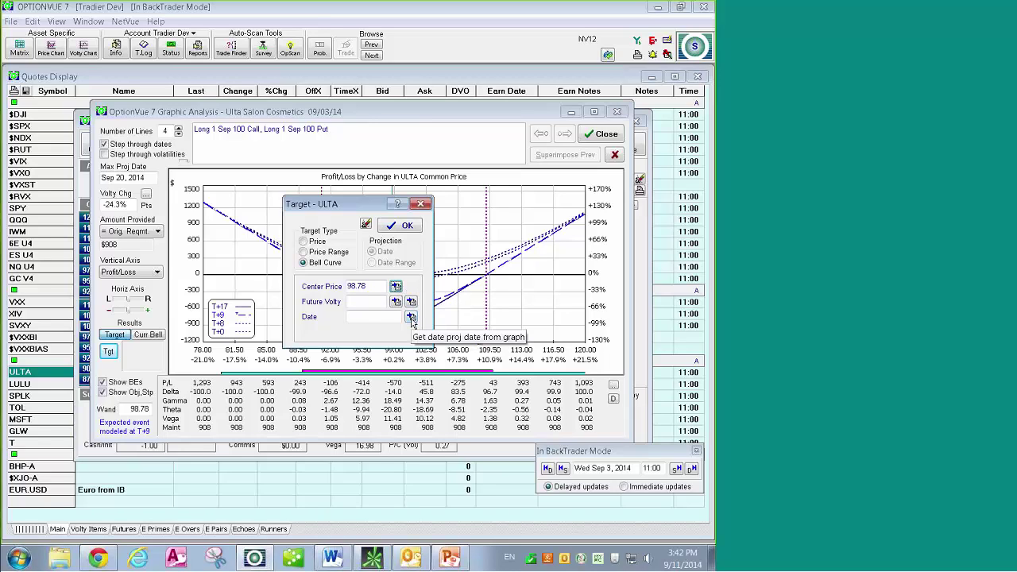
click(411, 317)
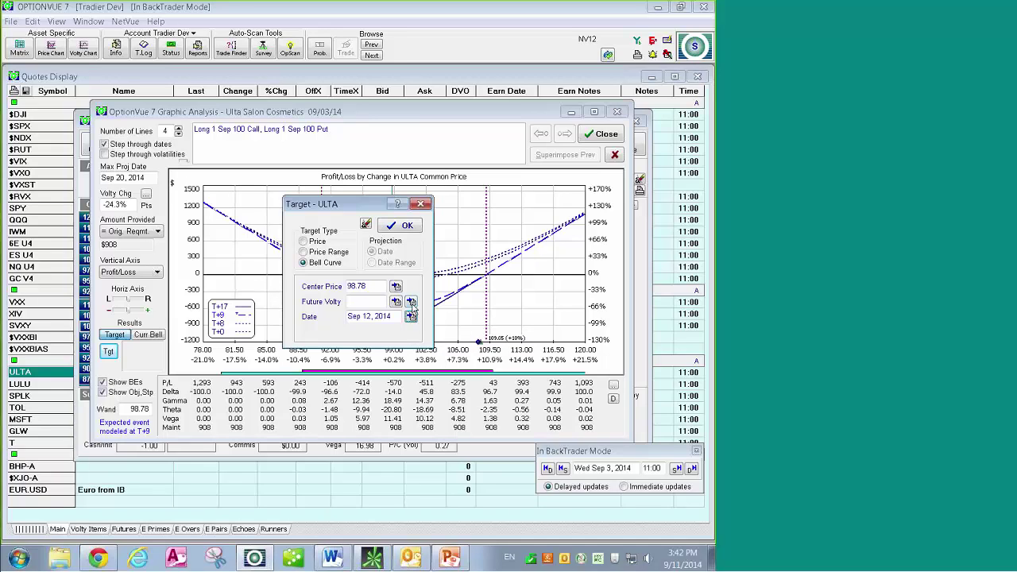
click(411, 303)
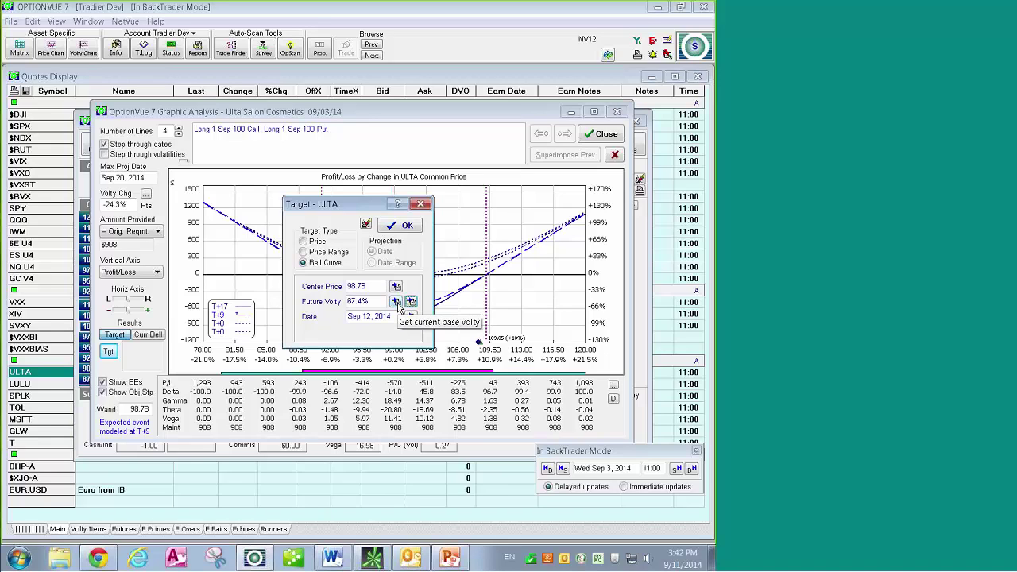
click(397, 303)
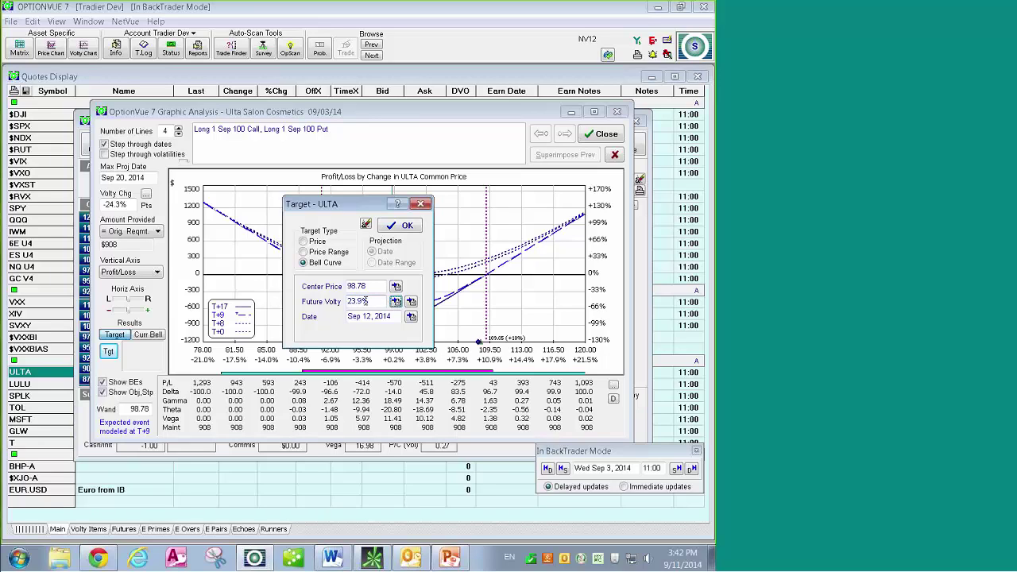
click(411, 302)
click(399, 225)
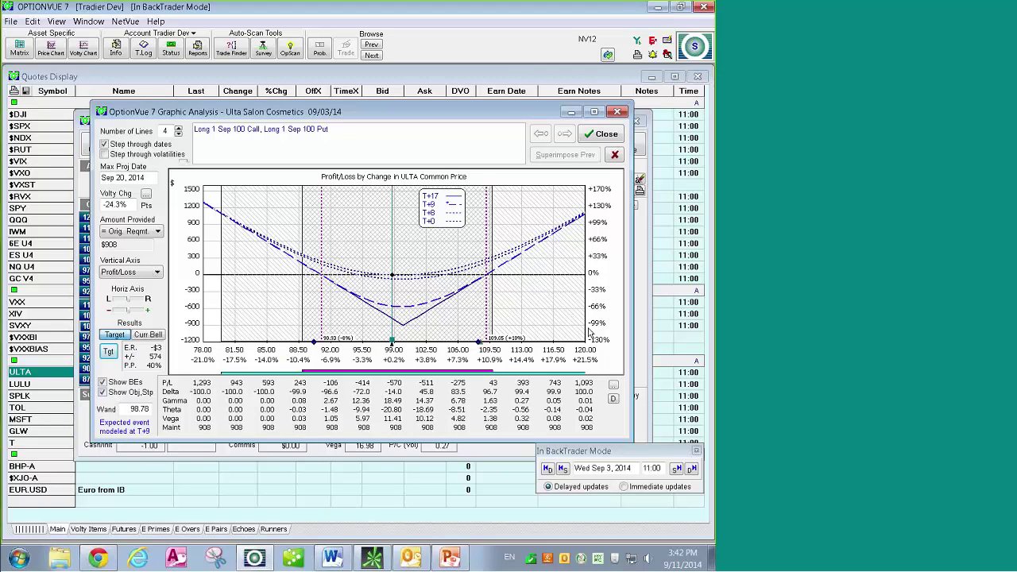
Widen and reposition the graph window to examine the target's bell curve, and switch the results back to the current bell.
drag(634, 312, 667, 309)
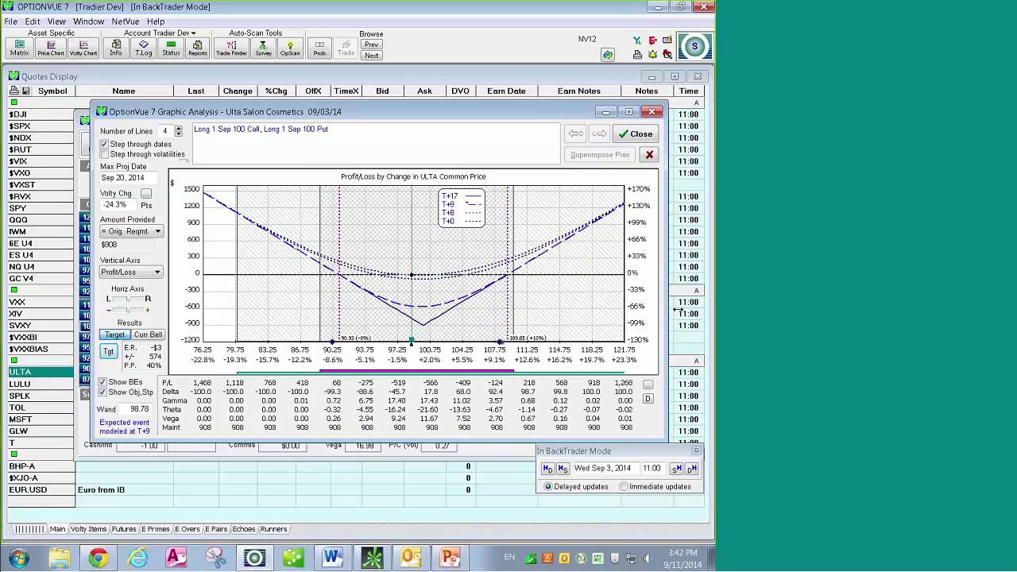
drag(679, 311, 691, 311)
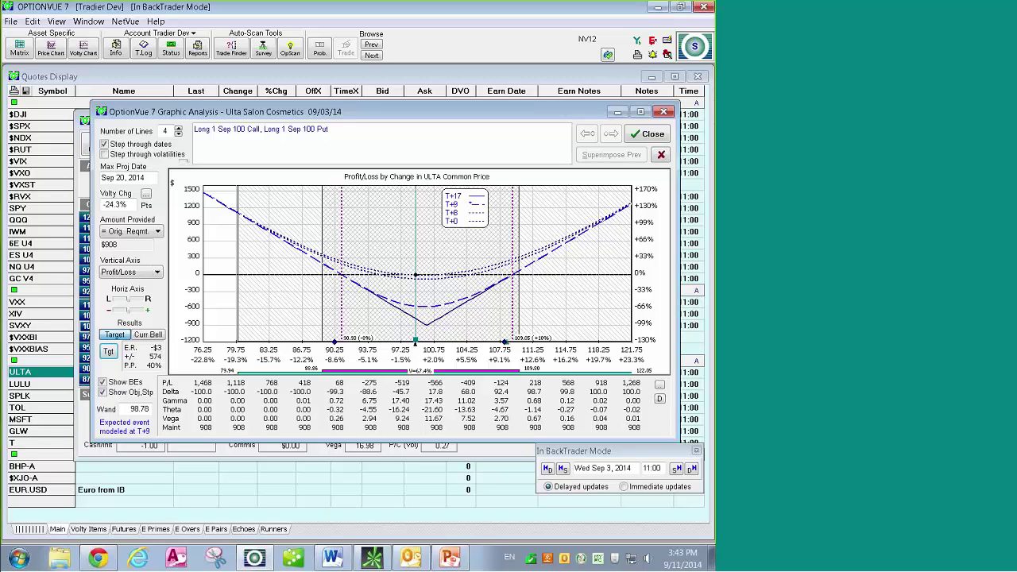
click(148, 335)
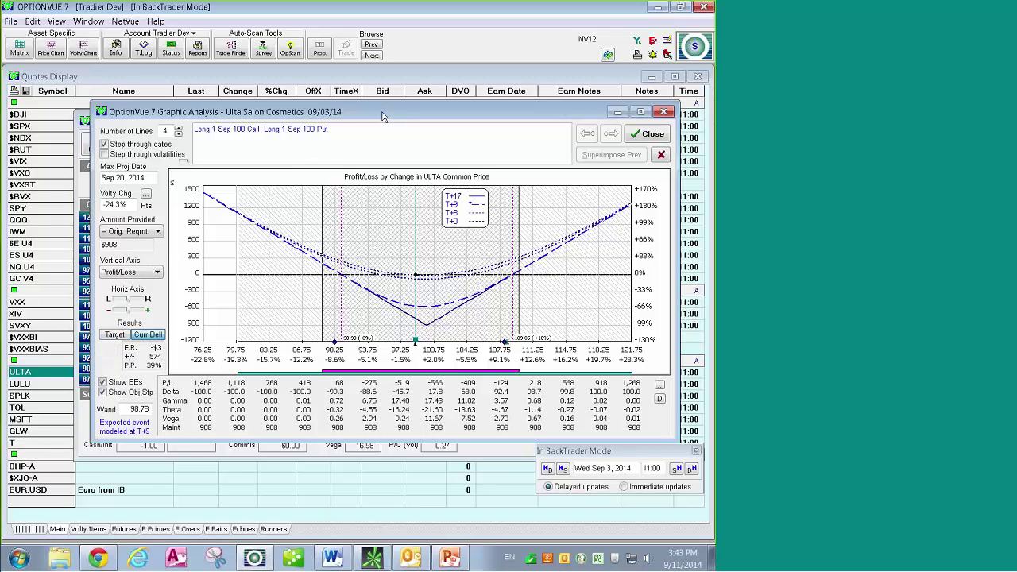
drag(369, 111, 344, 109)
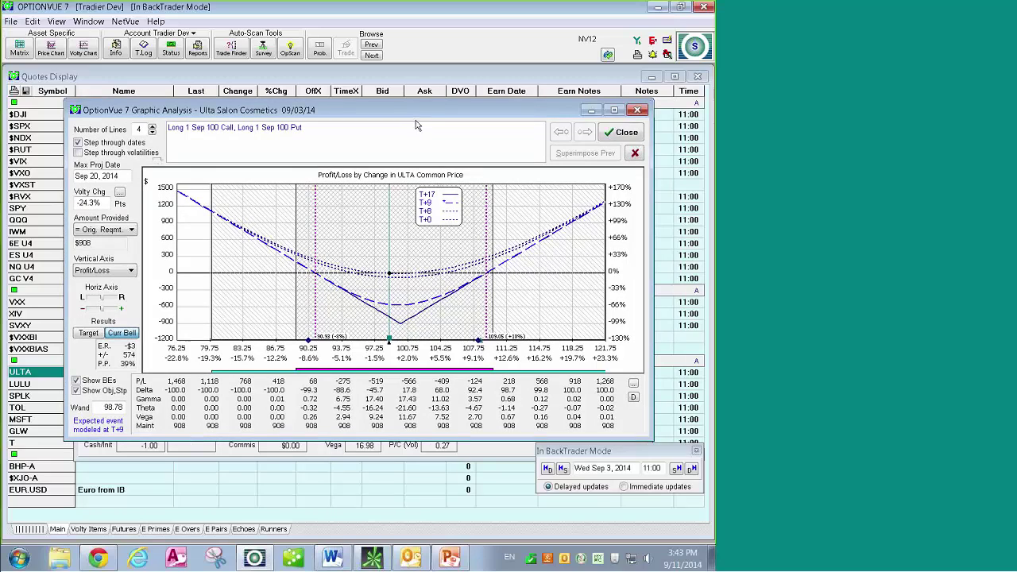
drag(417, 116, 423, 120)
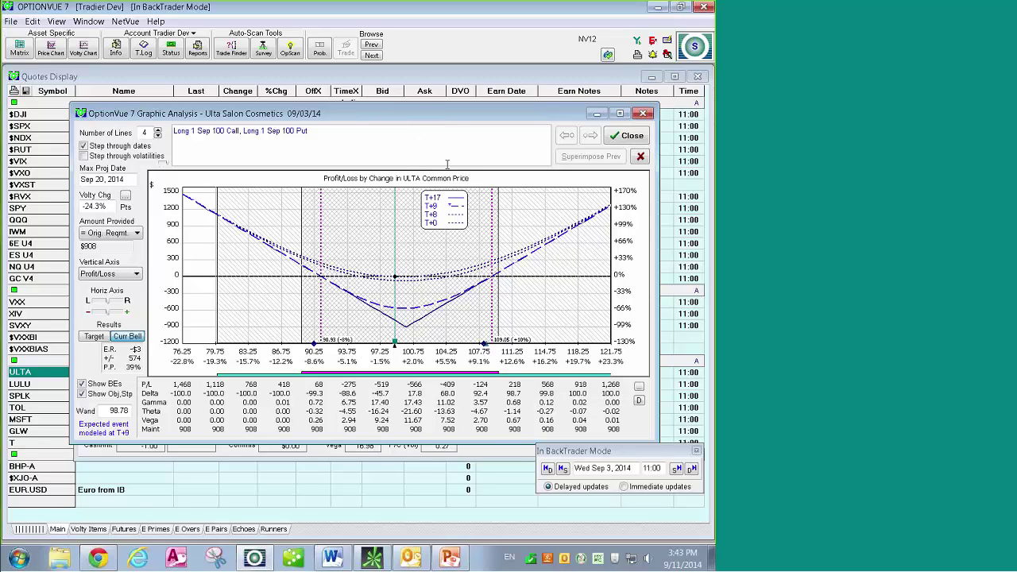
Replace the ULTA graph and matrix with the LULU options matrix, enlarged to show three expirations and more strikes.
click(630, 137)
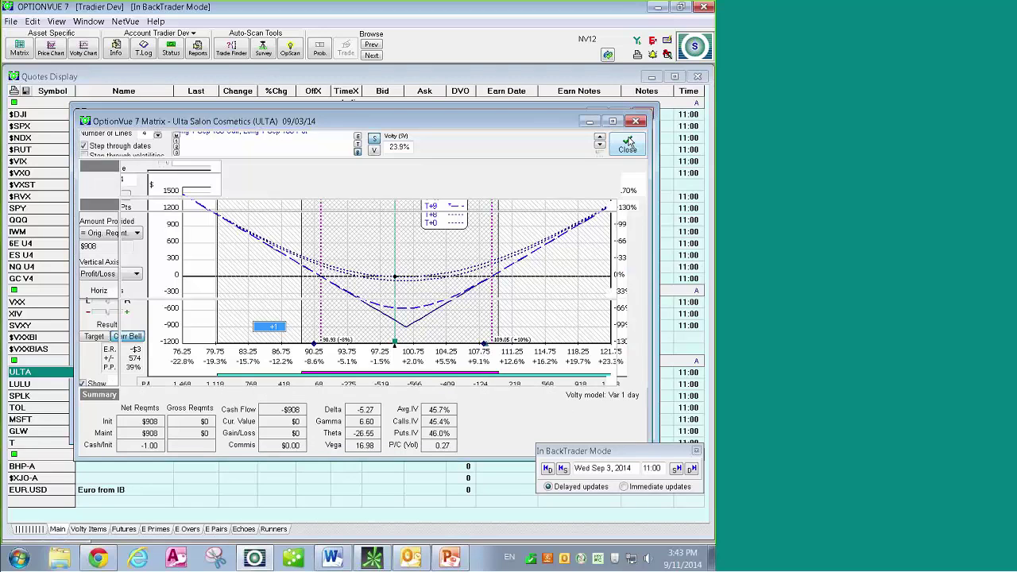
click(623, 149)
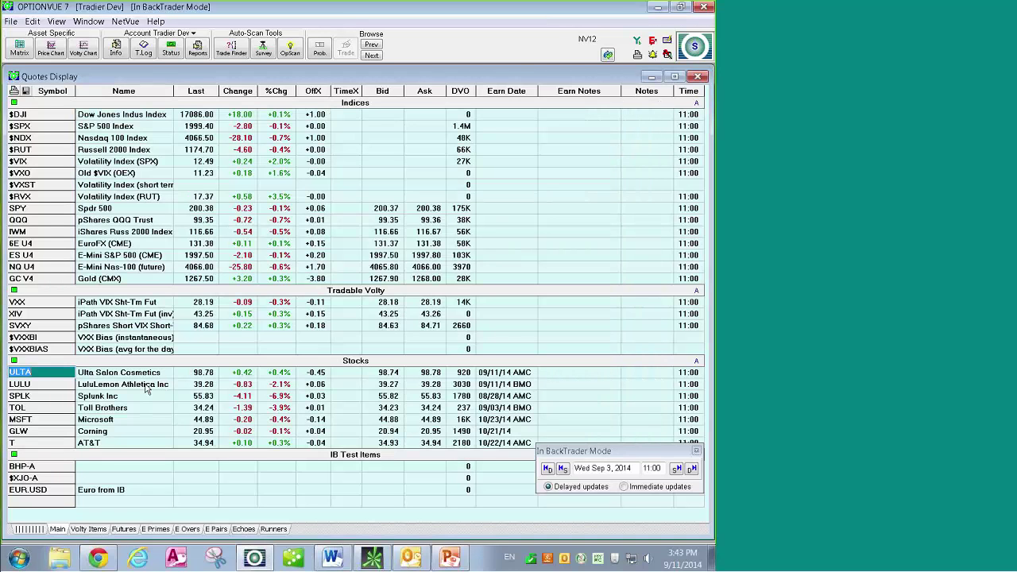
double_click(145, 388)
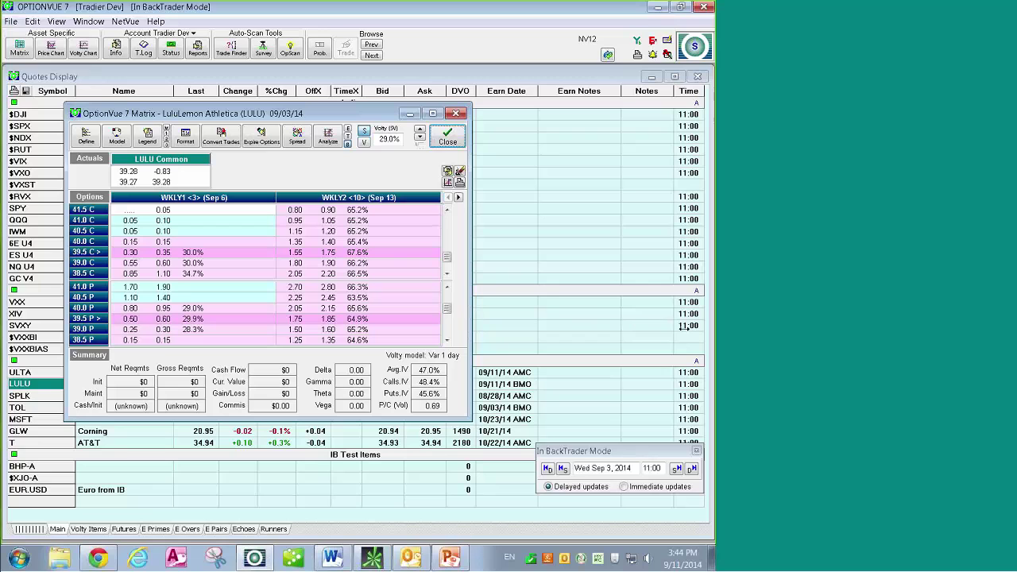
drag(671, 328, 671, 328)
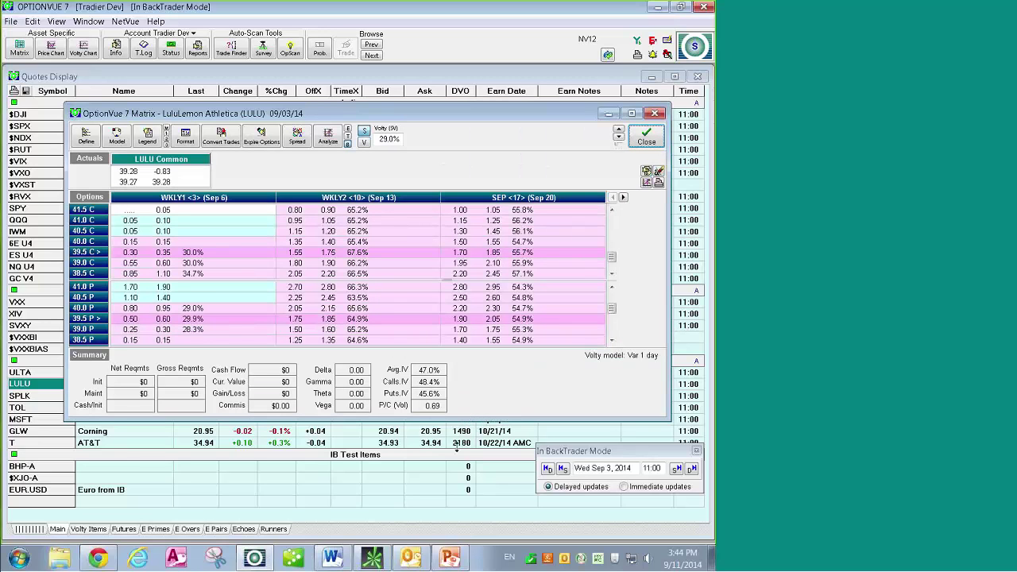
drag(450, 491, 449, 505)
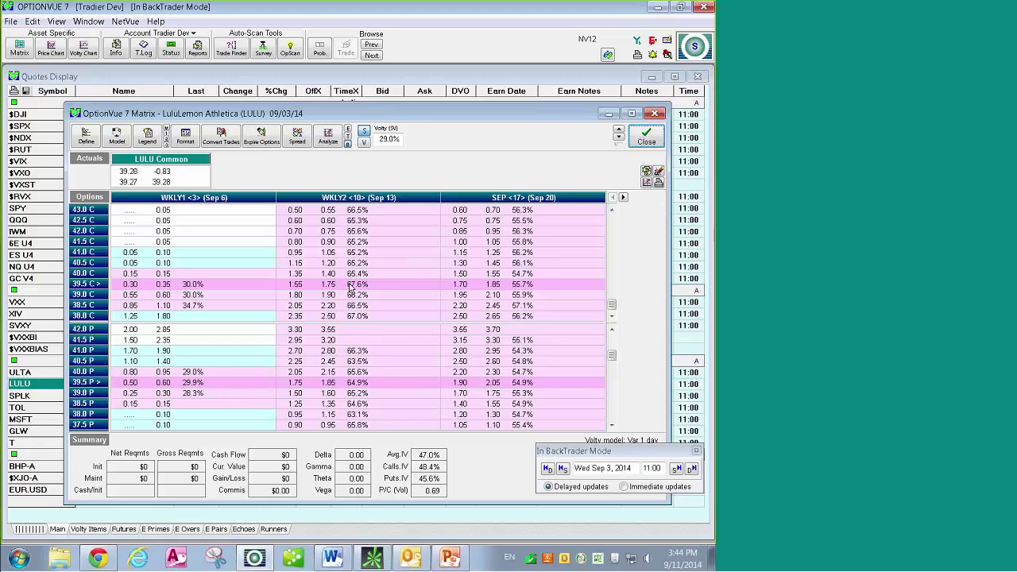
mouse_move(613, 308)
mouse_down()
mouse_move(613, 224)
mouse_move(612, 306)
mouse_up()
mouse_move(612, 299)
mouse_down()
mouse_move(613, 311)
mouse_move(605, 306)
mouse_up()
Set LULU's base volatility to 32% and compare the implied volatilities of the later expirations with those of the nearest ones.
click(402, 140)
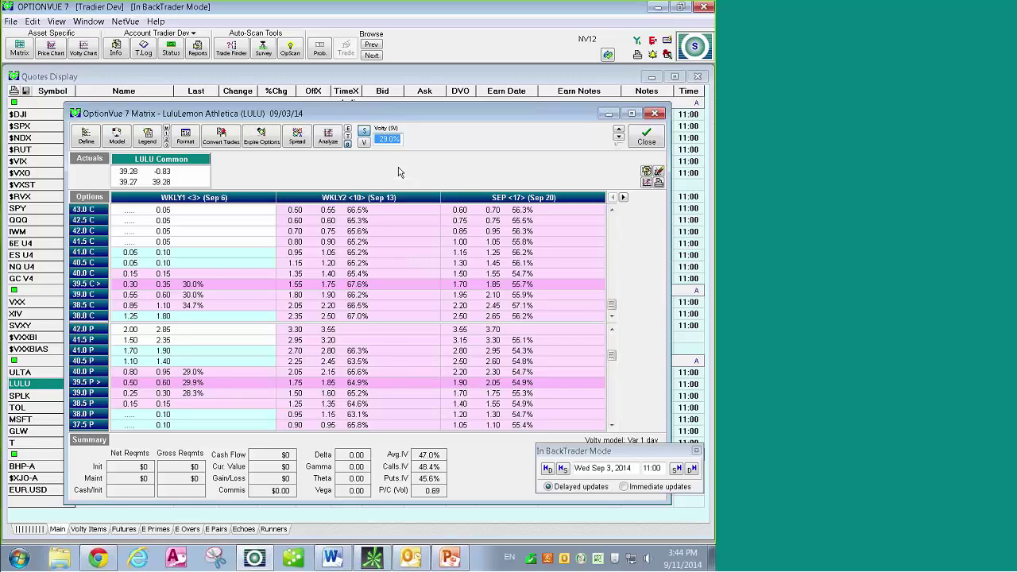
text(32)
key(Return)
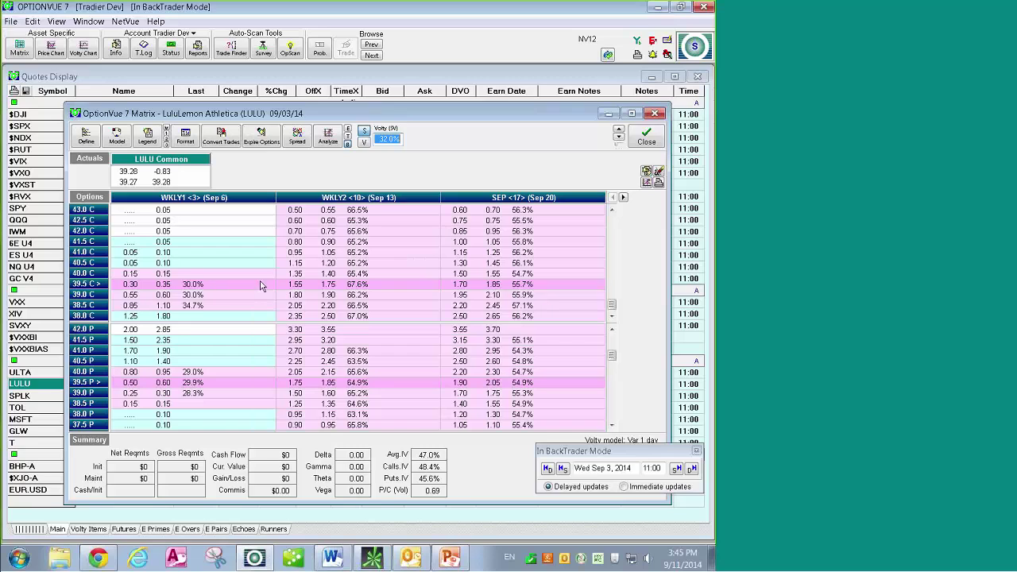
click(624, 197)
click(624, 197)
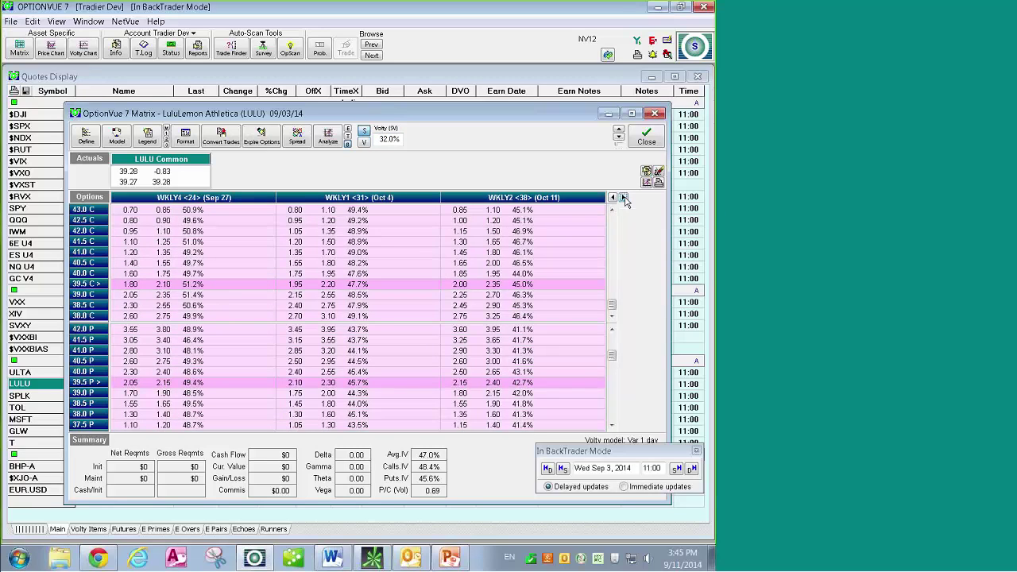
click(613, 198)
click(613, 198)
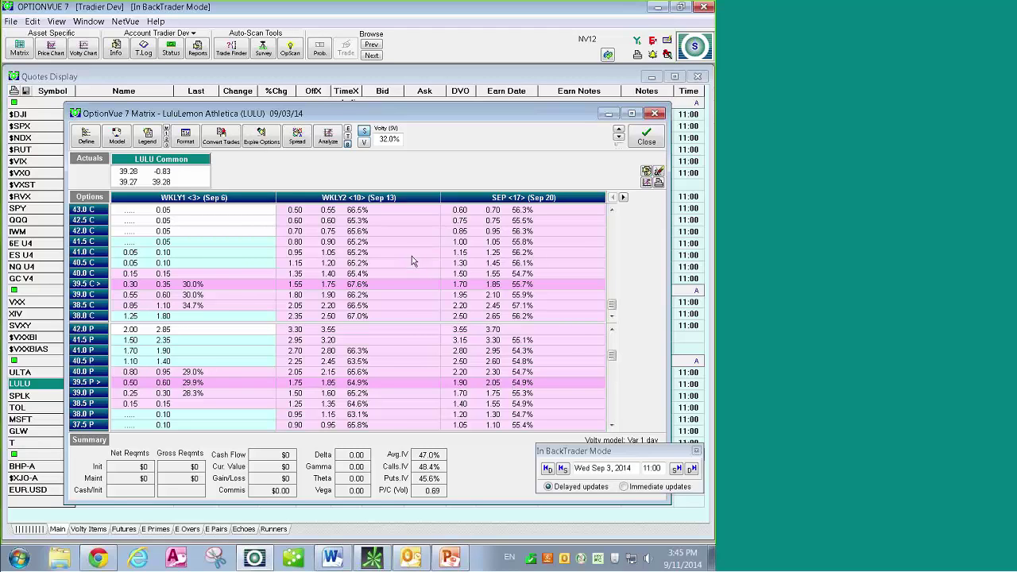
Show the Prob.ITM and Prob.Tch parameters for the options in the LULU matrix.
click(385, 286)
click(385, 286)
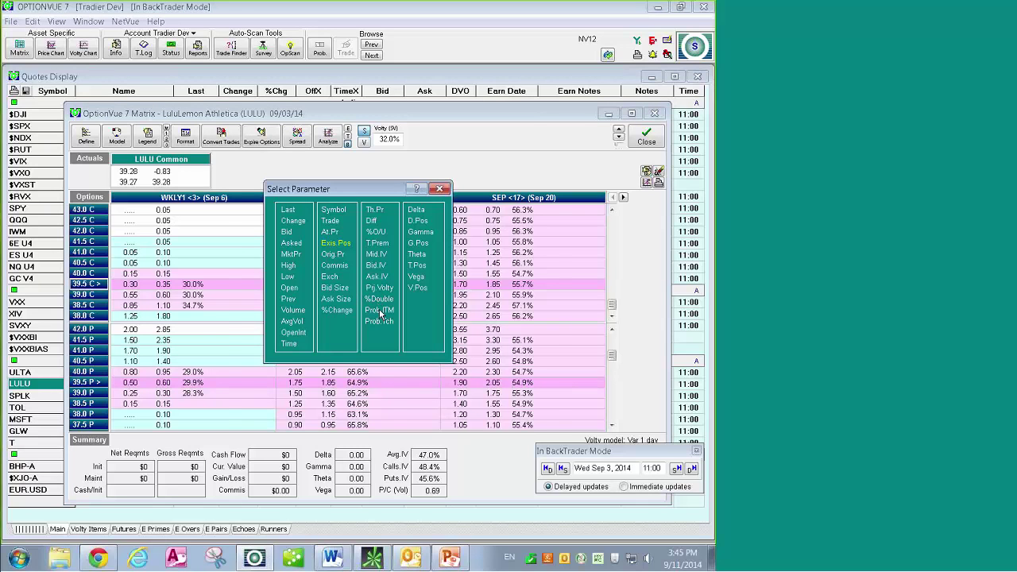
click(380, 311)
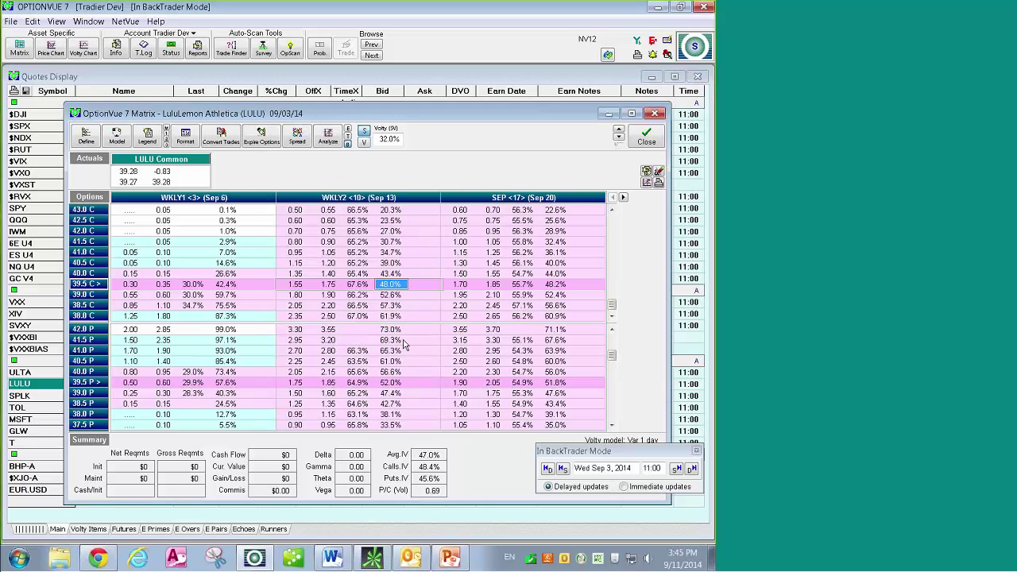
double_click(428, 275)
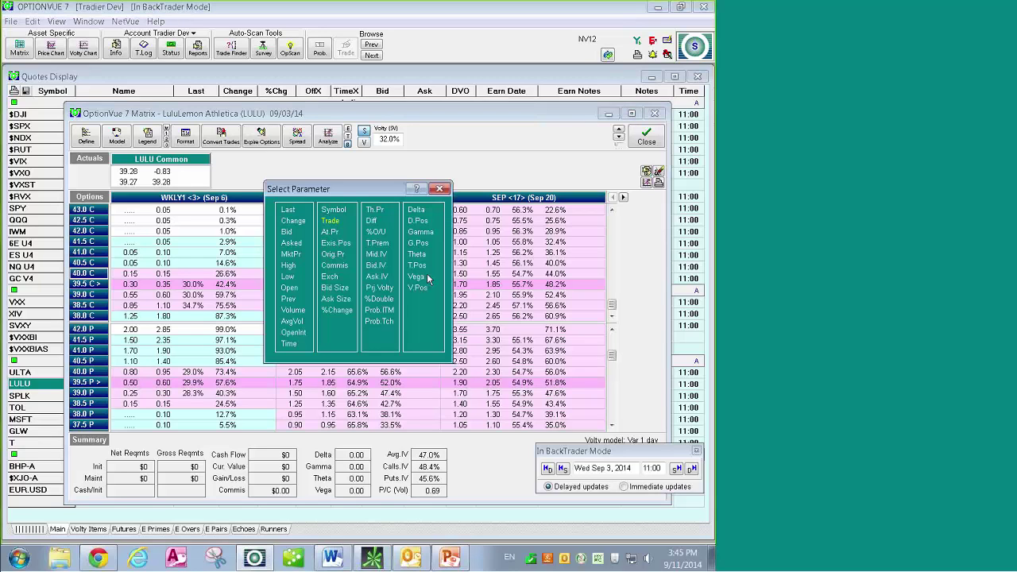
click(384, 323)
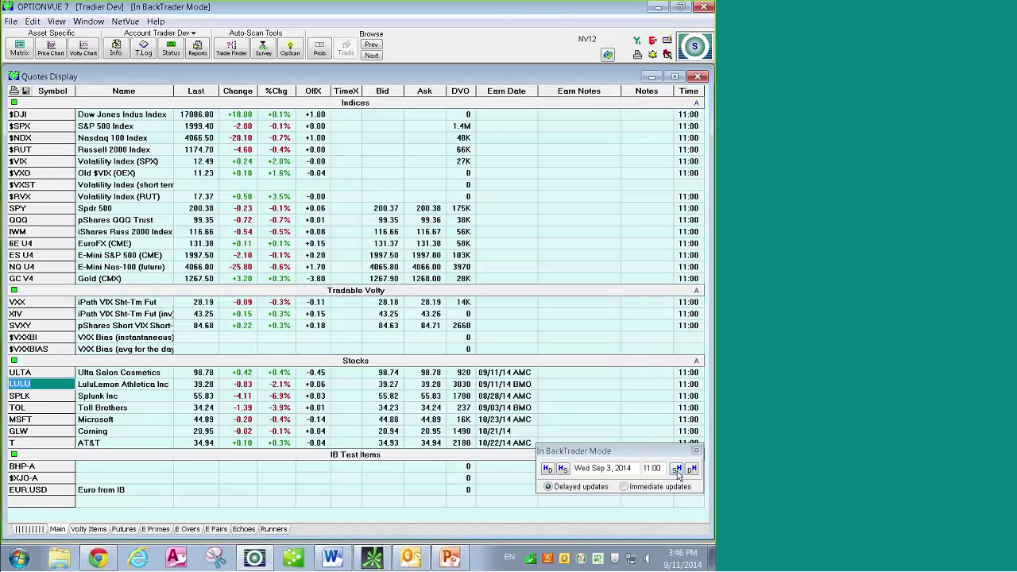
Advance the BackTrader date to Wed Sep 10, 2014.
click(691, 471)
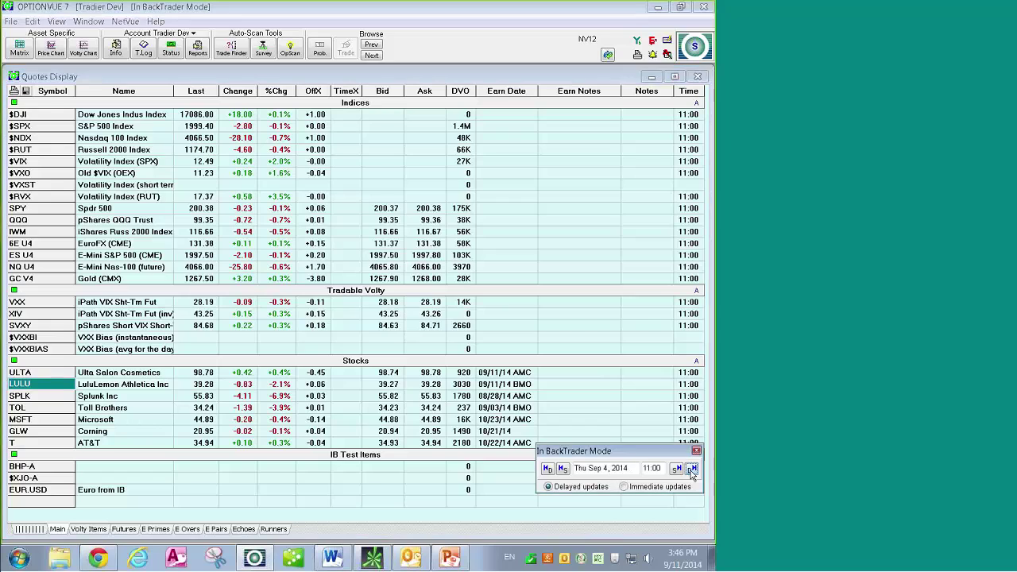
click(690, 470)
click(690, 470)
click(691, 471)
click(690, 471)
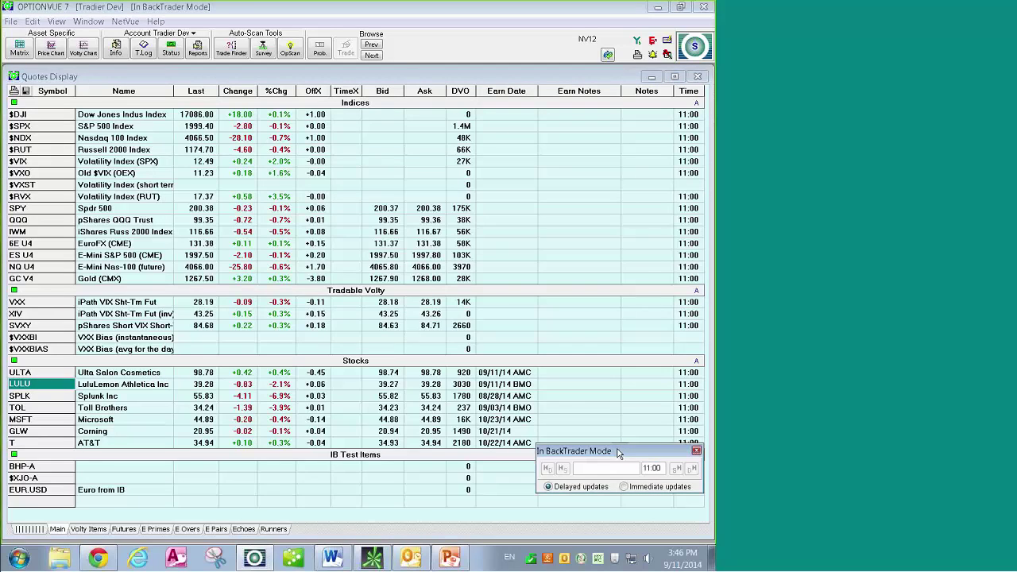
Open the ULTA options matrix, move it clear of the toolbar area, and bring up the Trade Finder.
click(143, 378)
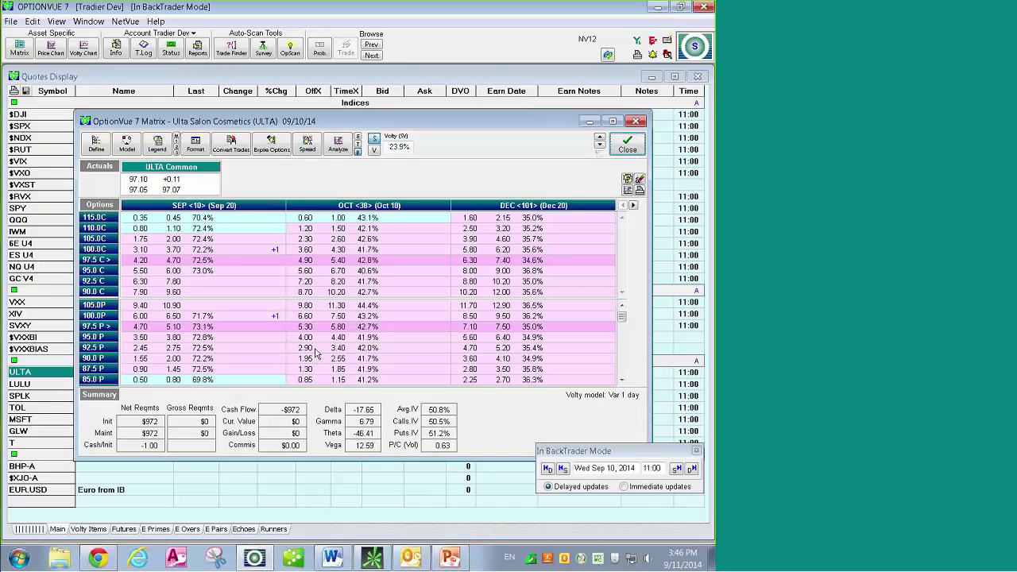
drag(316, 126, 314, 141)
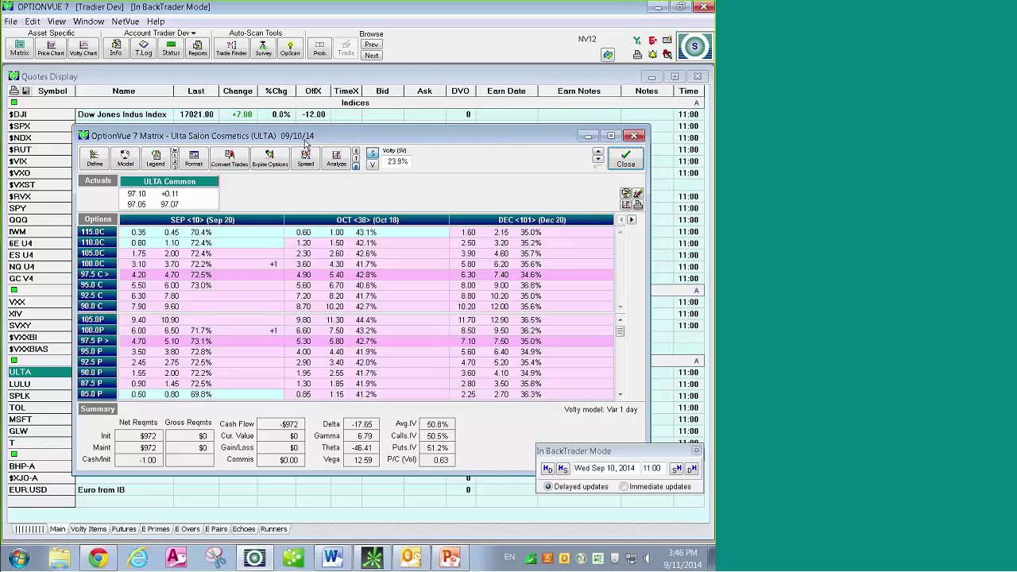
click(238, 54)
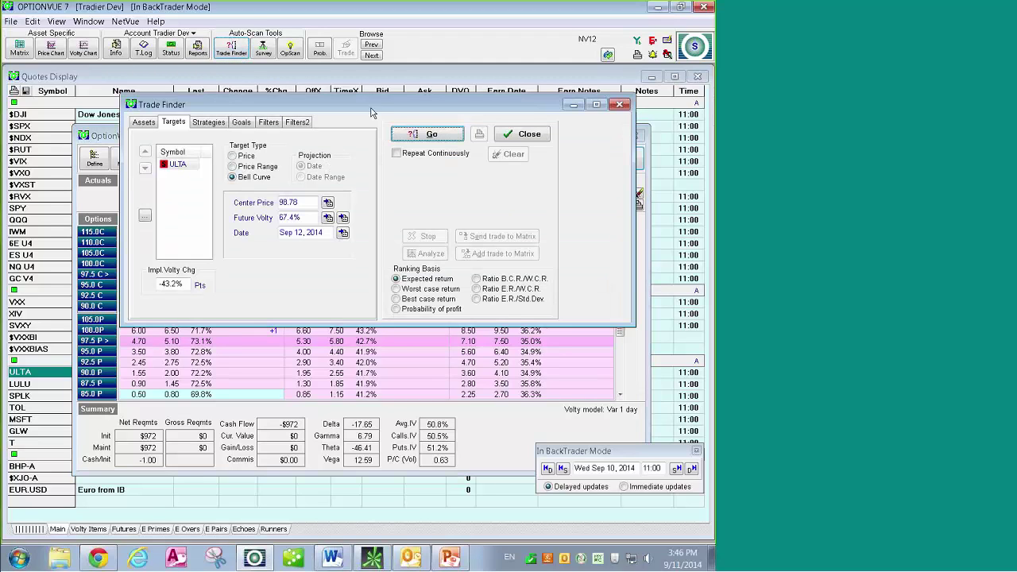
Set ULTA's bell-curve target to a center price of 97.10 and a future volatility of 136%.
drag(370, 112, 348, 96)
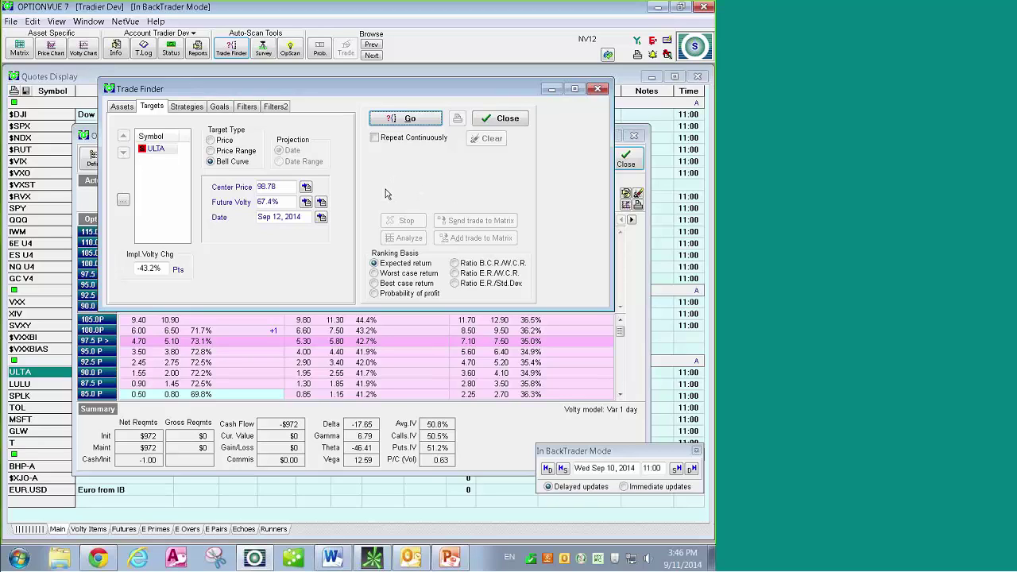
click(306, 187)
click(321, 203)
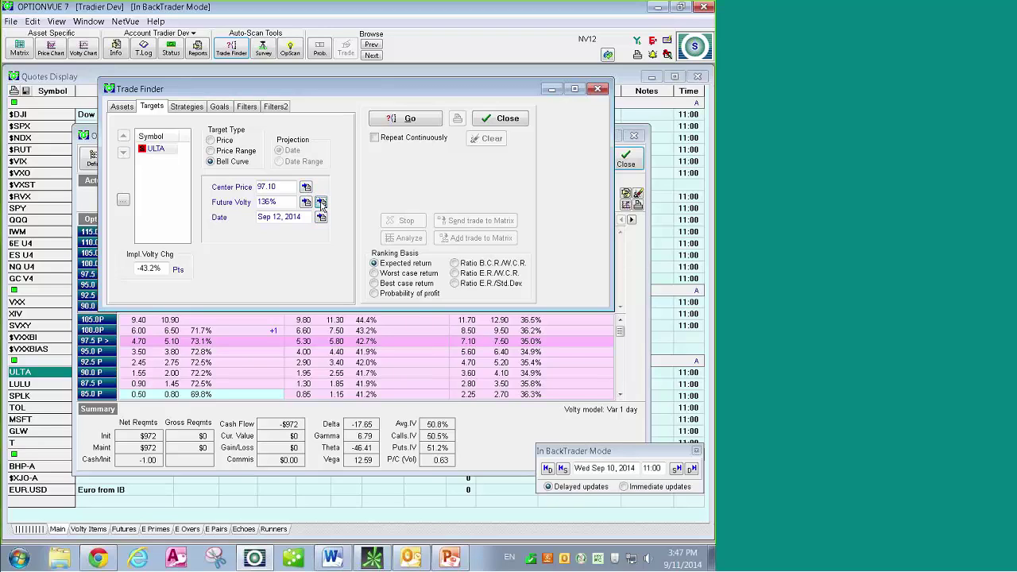
drag(277, 203, 257, 202)
double_click(275, 187)
drag(300, 95, 300, 98)
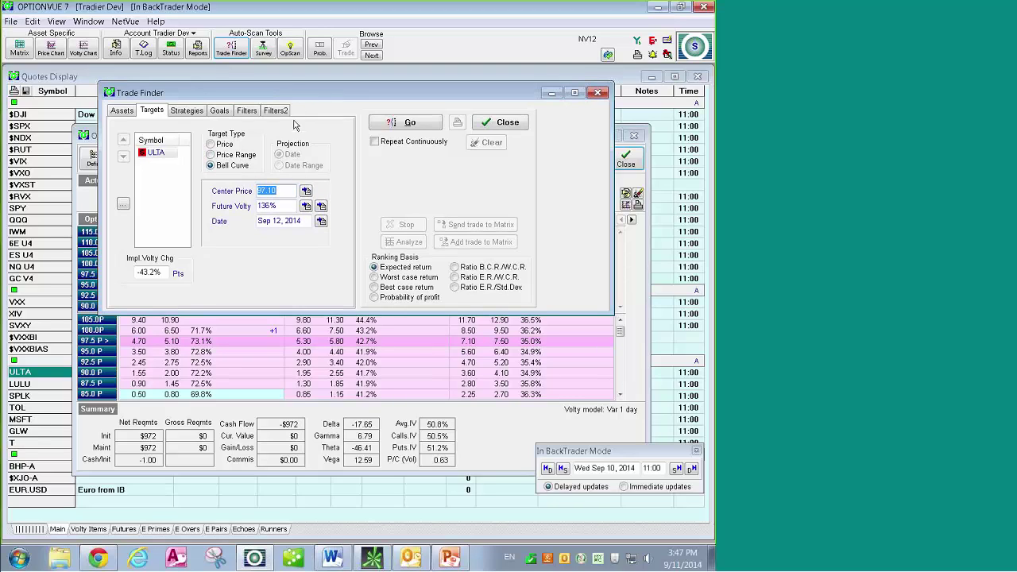
double_click(284, 205)
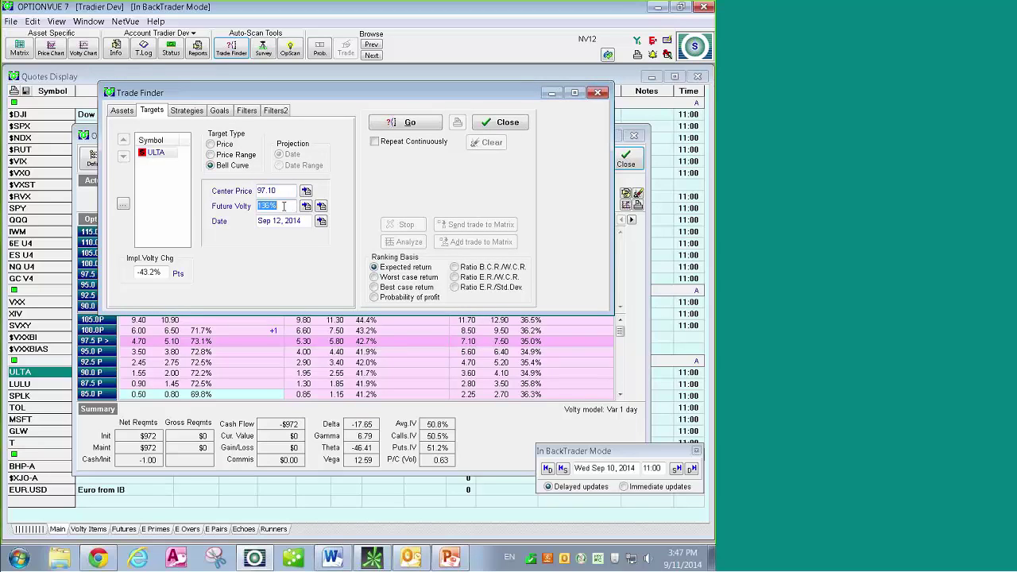
Check the included strategies, run the trade search with $1,500 capital, and enlarge the results list.
click(195, 113)
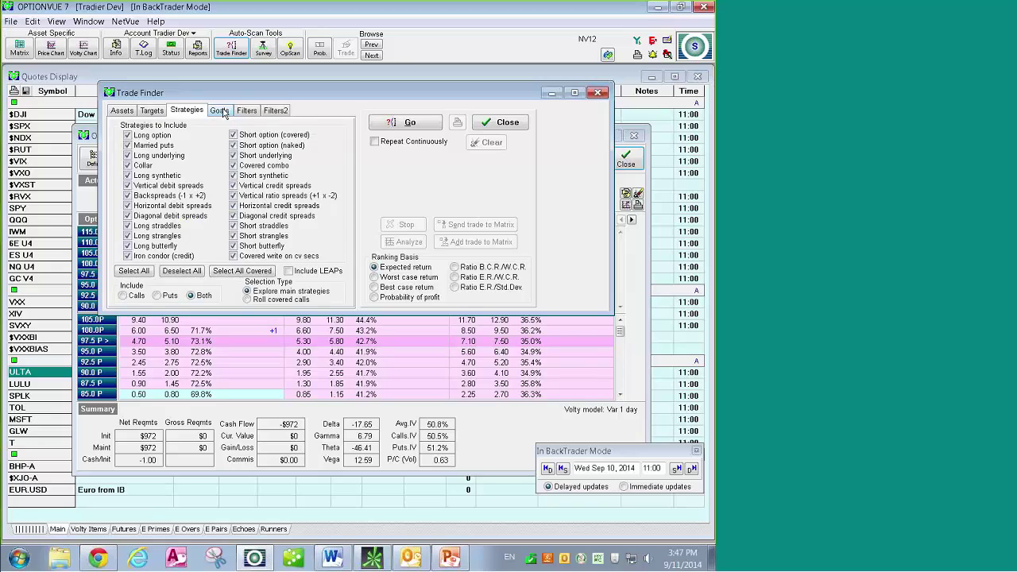
click(225, 114)
drag(241, 142, 224, 141)
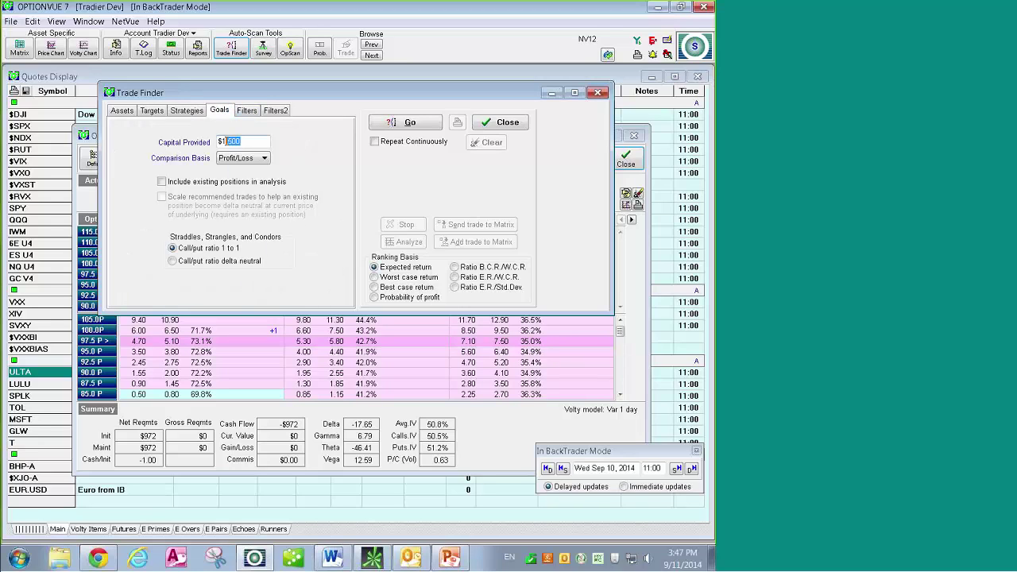
click(416, 126)
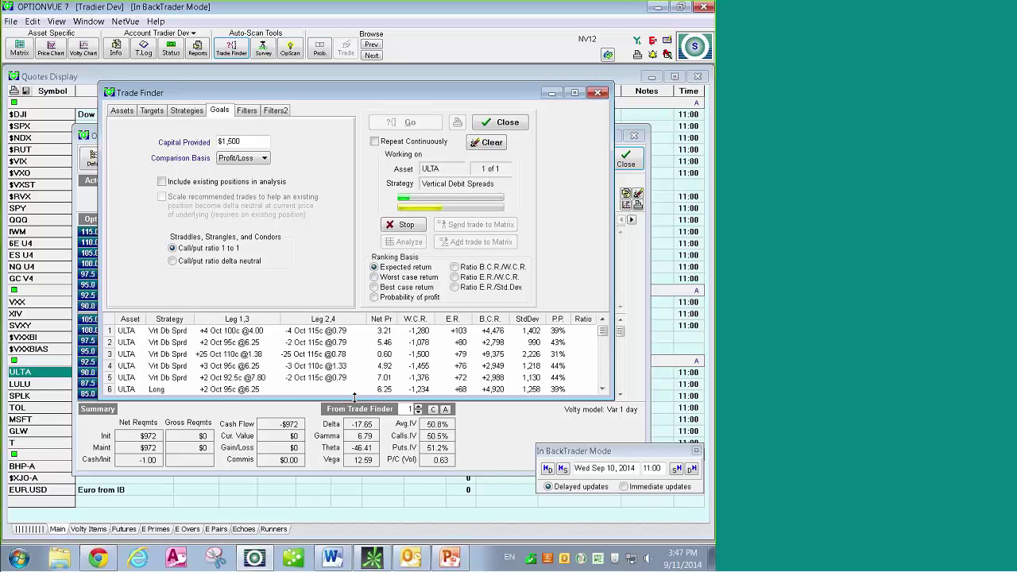
drag(357, 504, 356, 505)
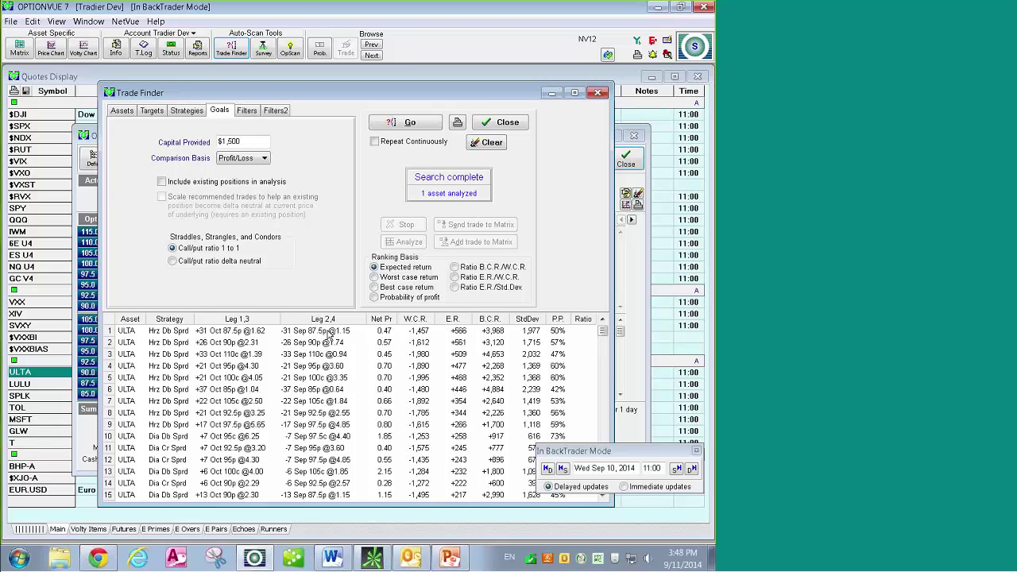
Send the top-ranked trade, the 31-lot Sep/Oct 87.5 put calendar, to the matrix and examine its profit/loss graph.
click(329, 332)
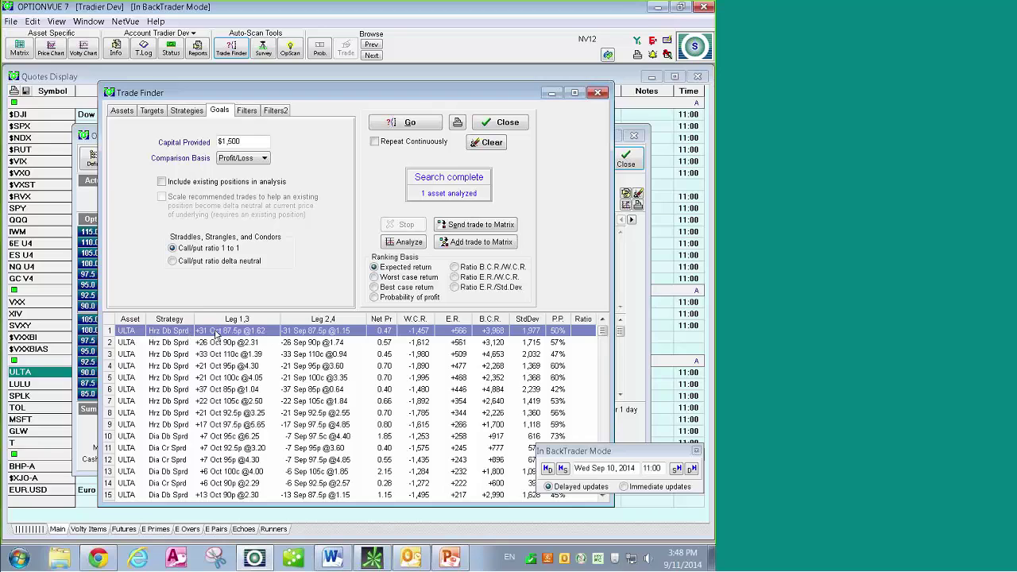
click(477, 229)
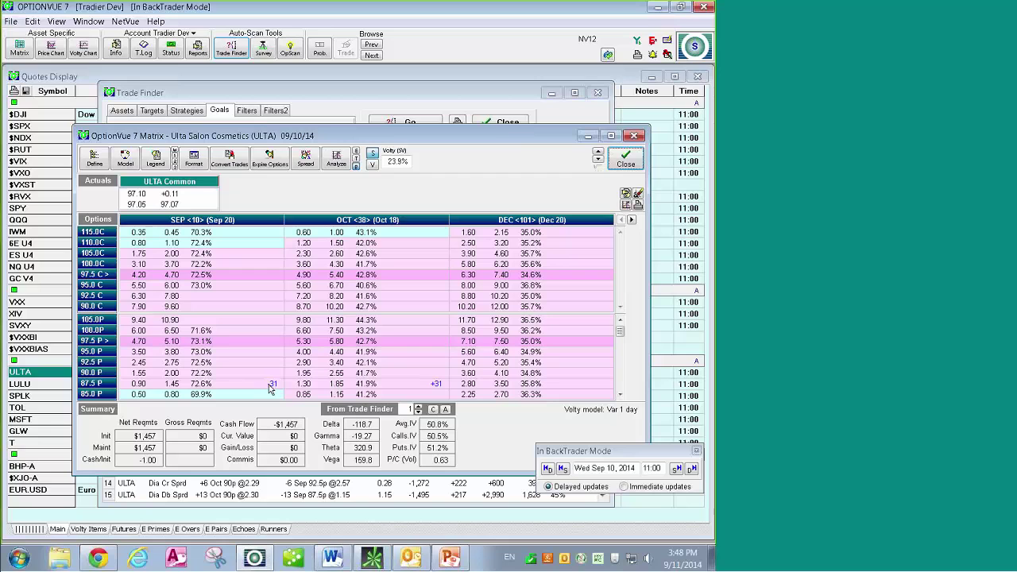
click(337, 162)
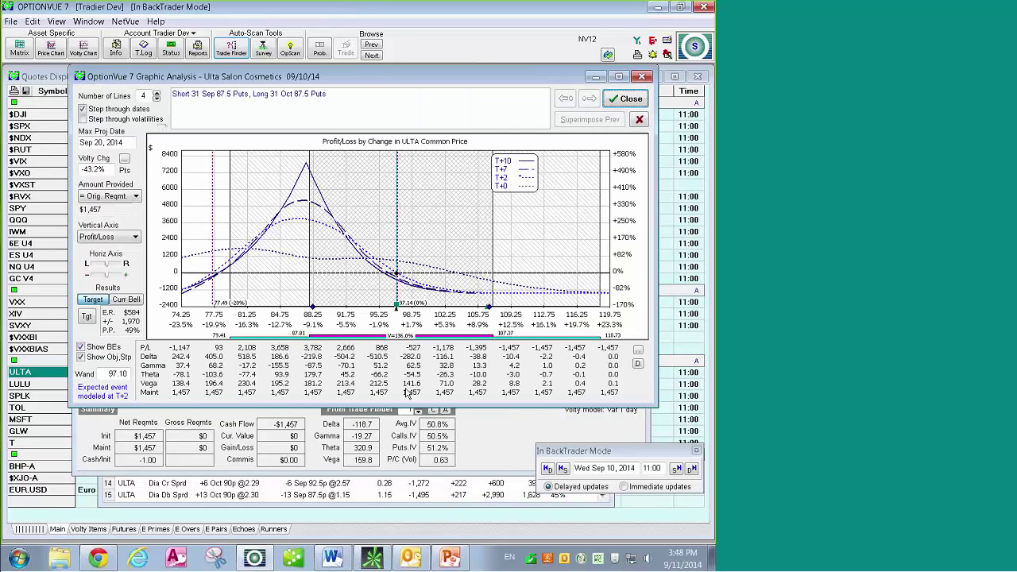
click(101, 209)
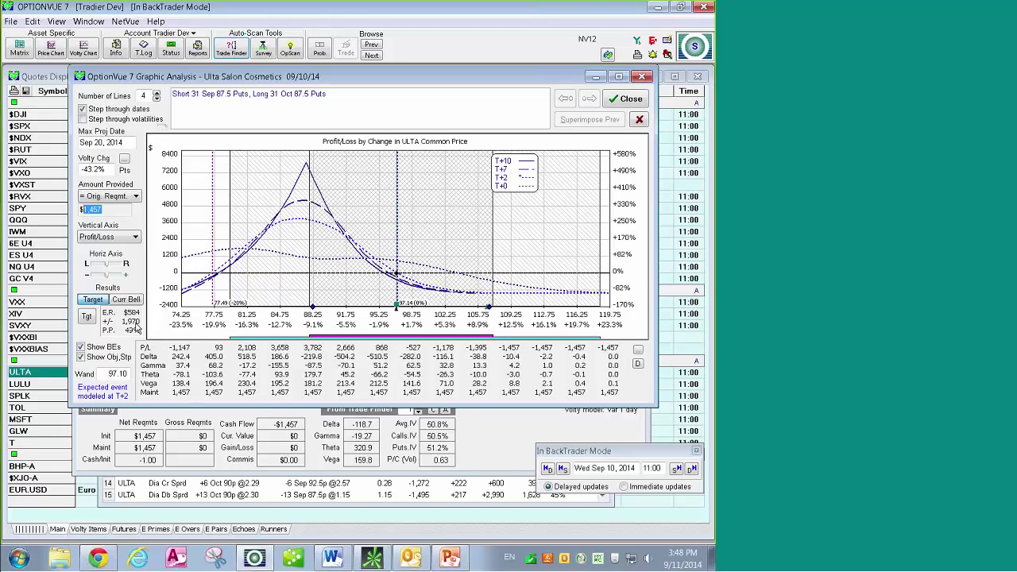
click(485, 451)
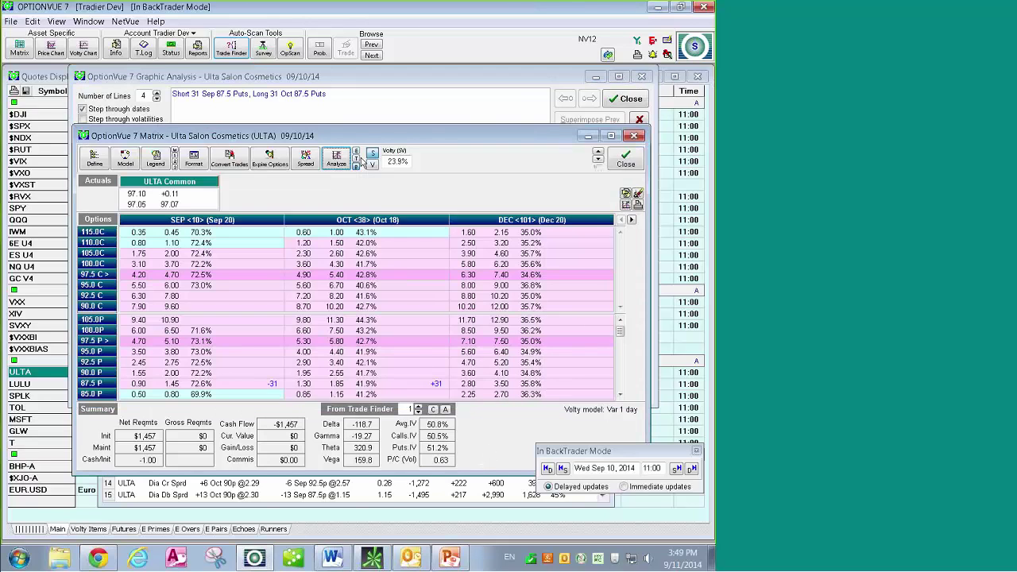
click(368, 81)
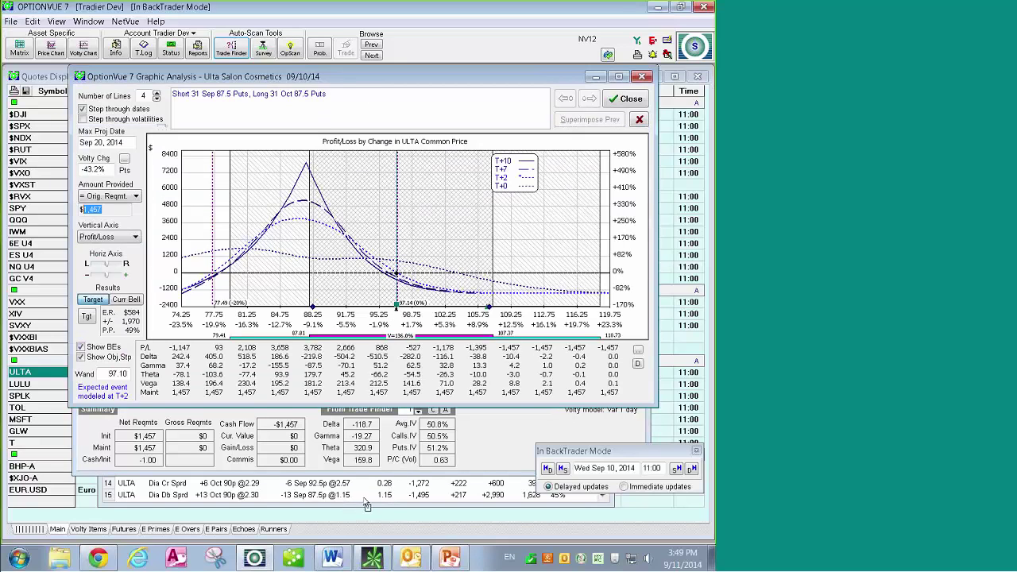
Add the third-ranked trade, the 33-lot Sep/Oct 110 call calendar, to the ULTA matrix and graph the combined position.
click(88, 22)
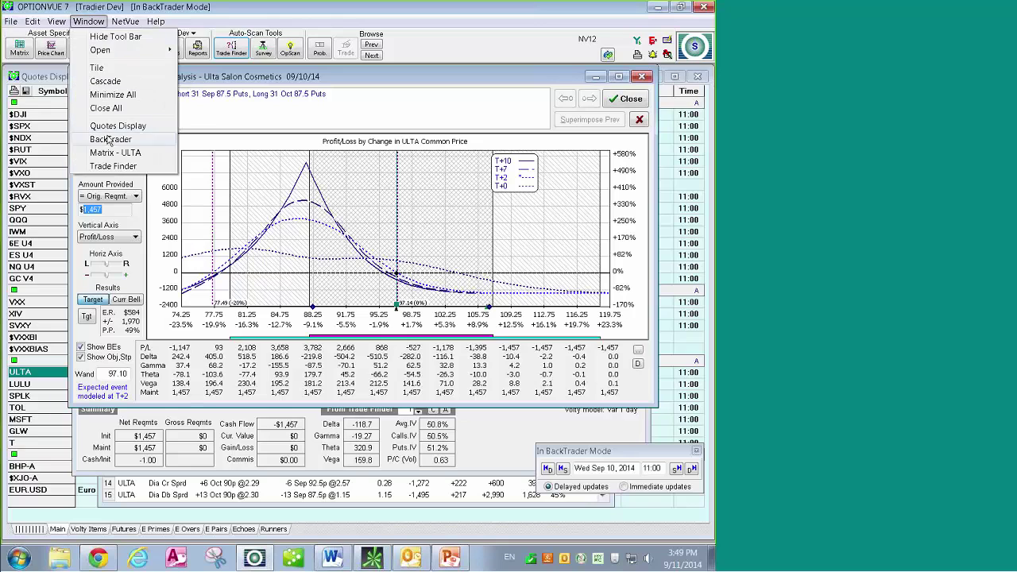
click(115, 166)
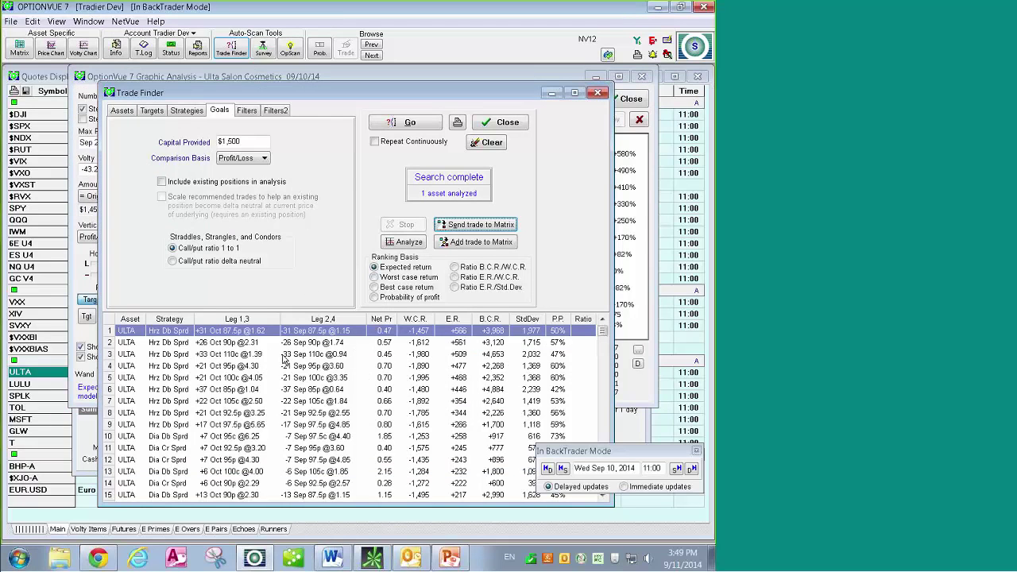
click(283, 355)
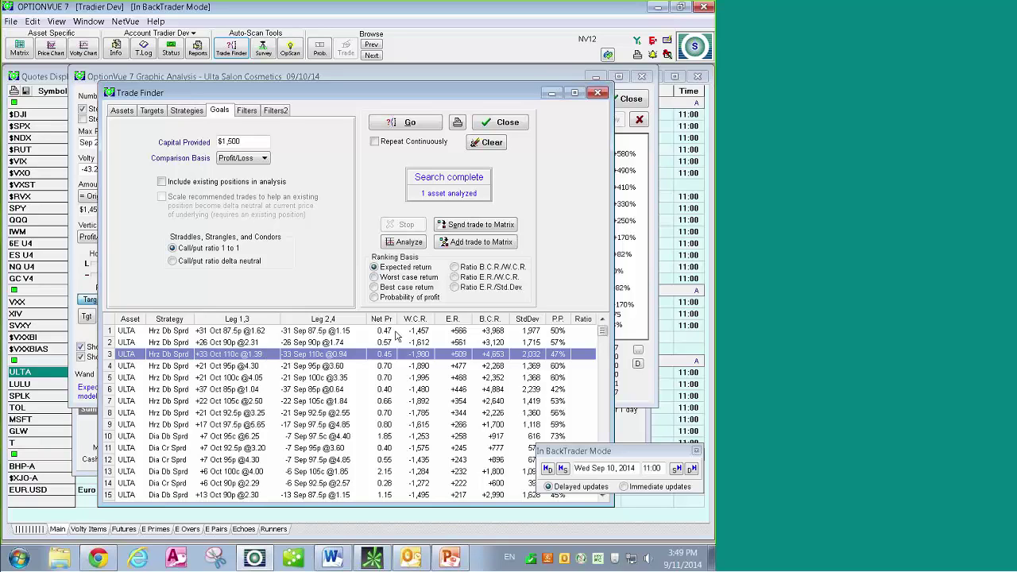
click(466, 243)
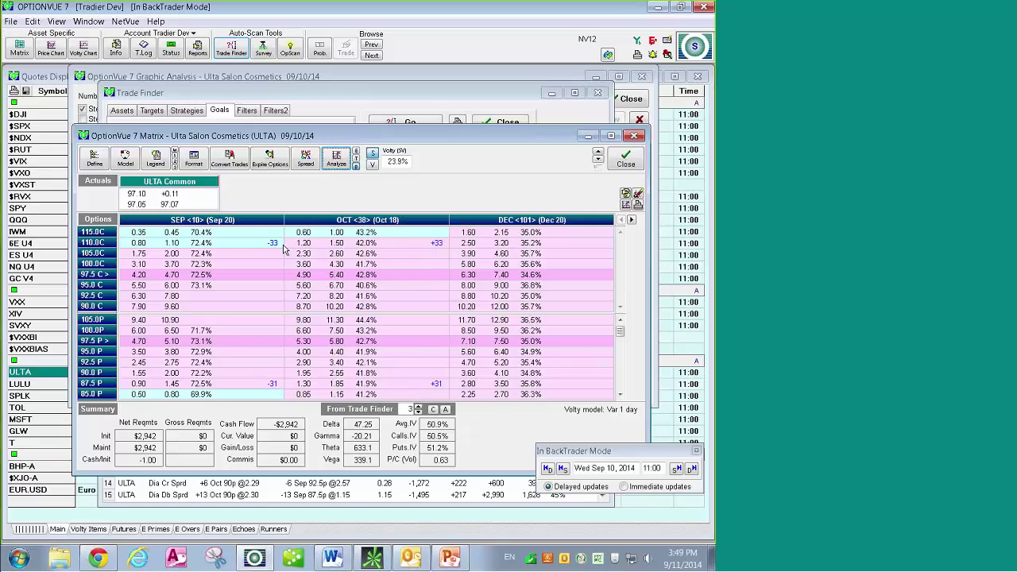
click(337, 162)
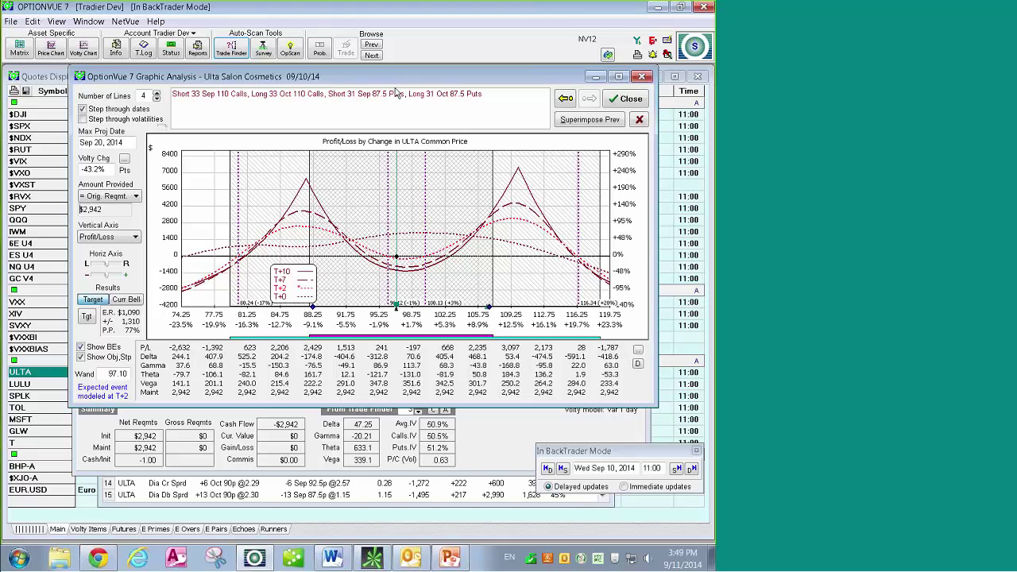
drag(395, 76, 395, 90)
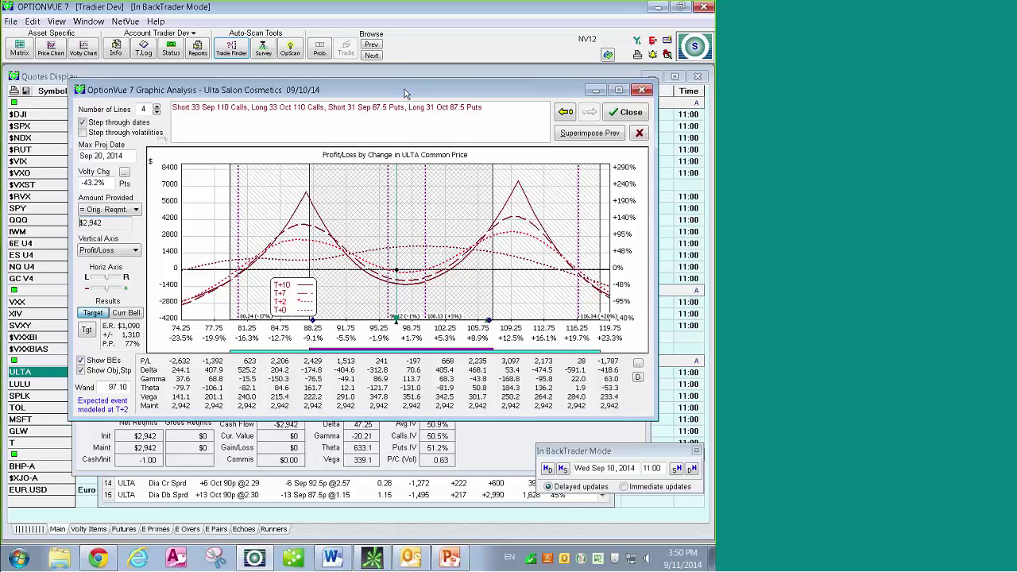
drag(406, 90, 409, 87)
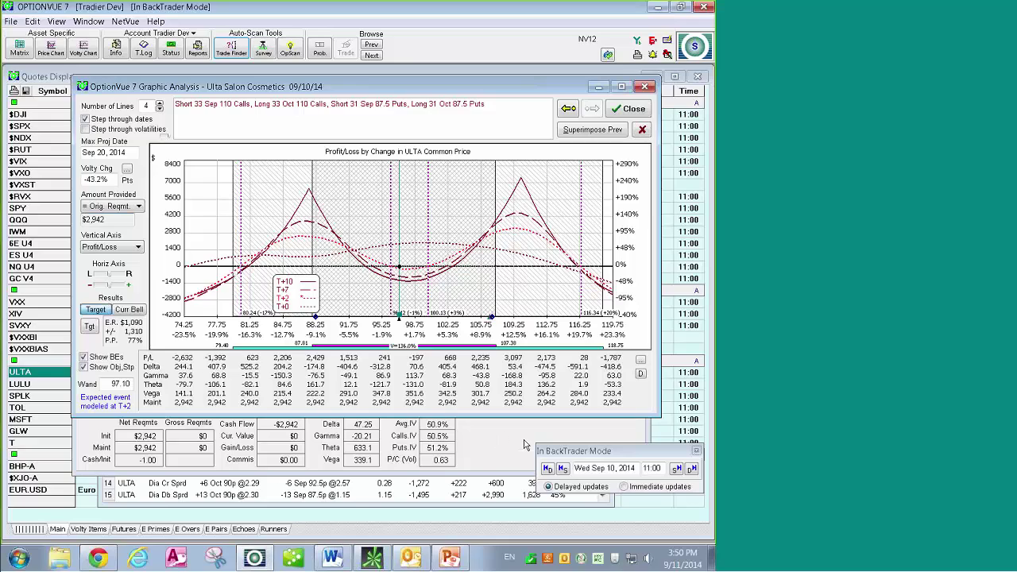
click(677, 470)
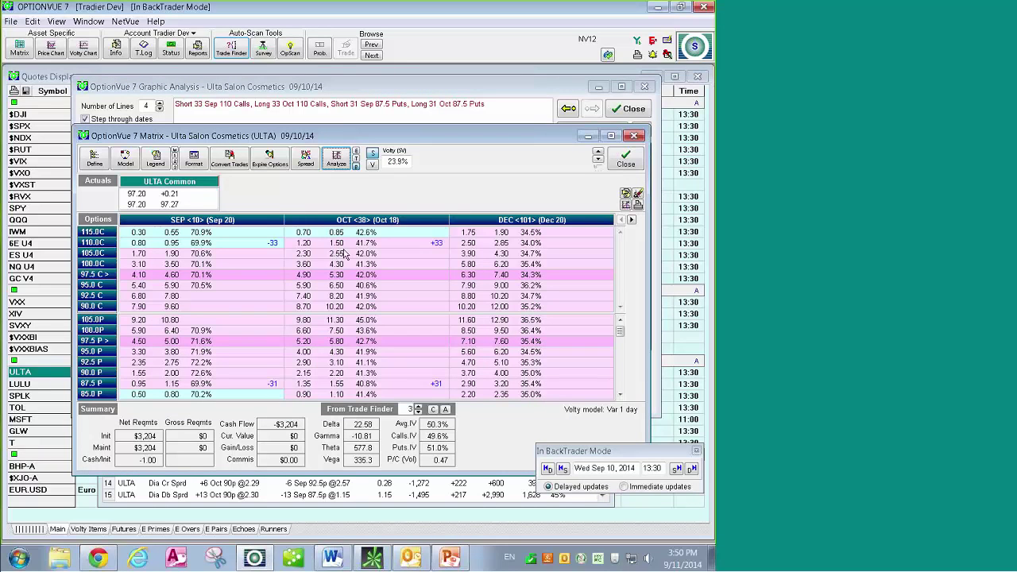
click(336, 158)
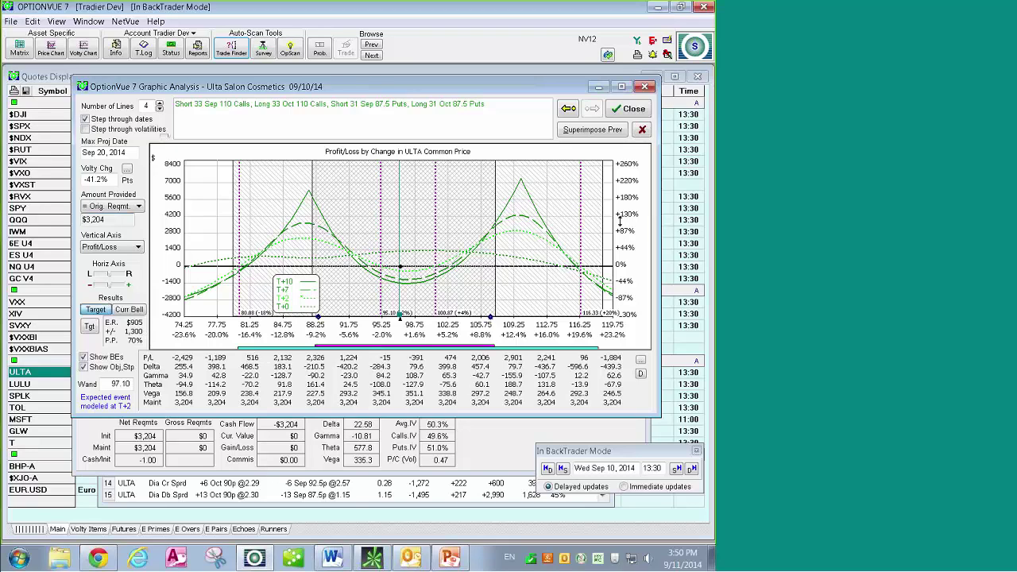
click(562, 469)
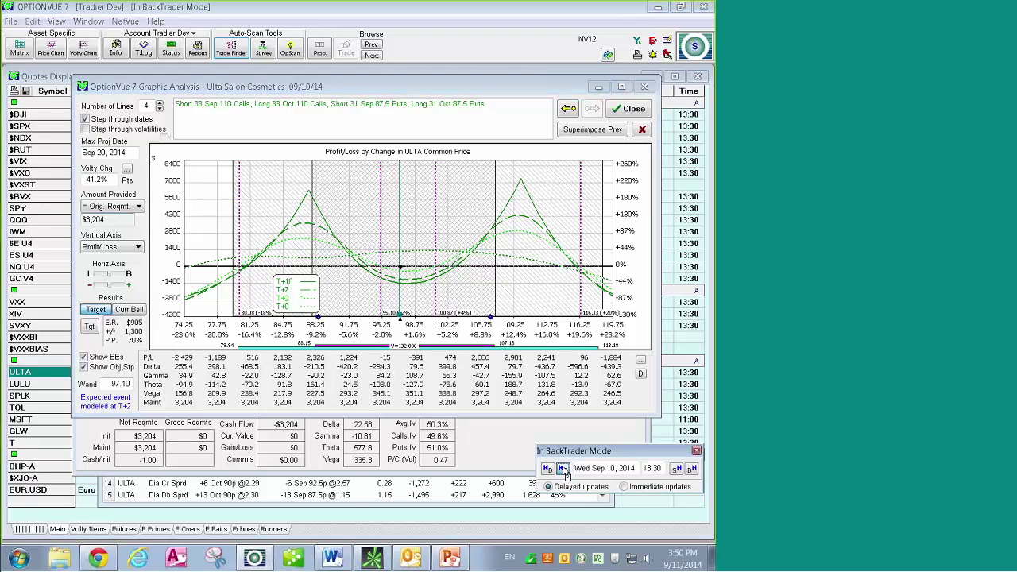
click(563, 470)
Discard the latest graph, close the analysis, and convert the ULTA calendar trades into existing positions.
click(641, 131)
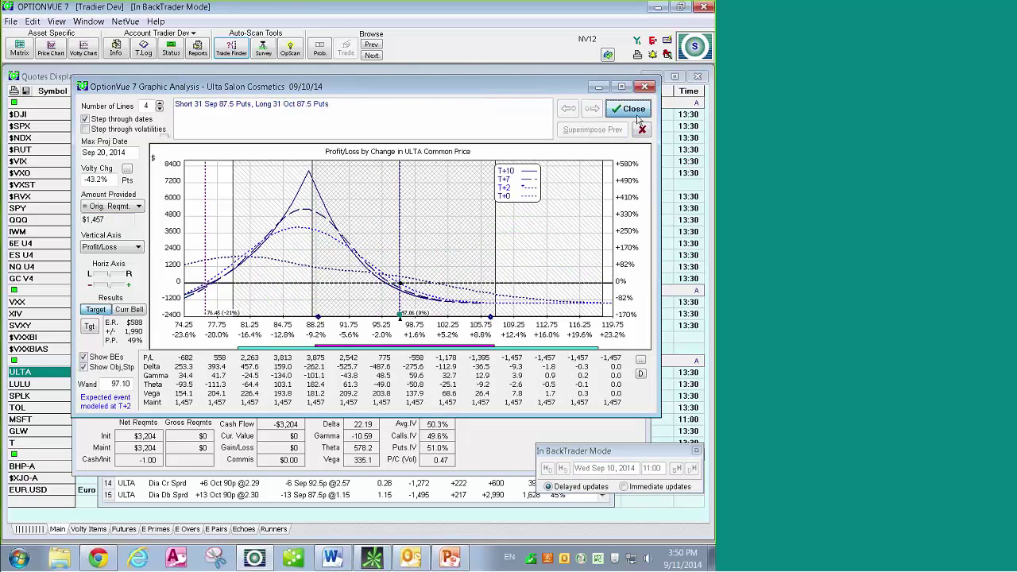
click(627, 109)
drag(452, 135, 451, 117)
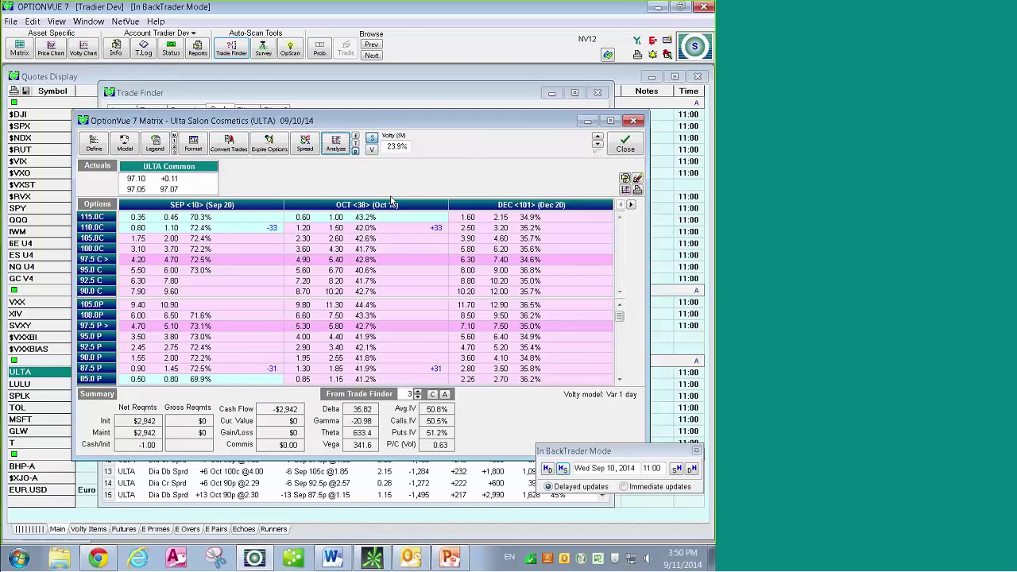
click(230, 145)
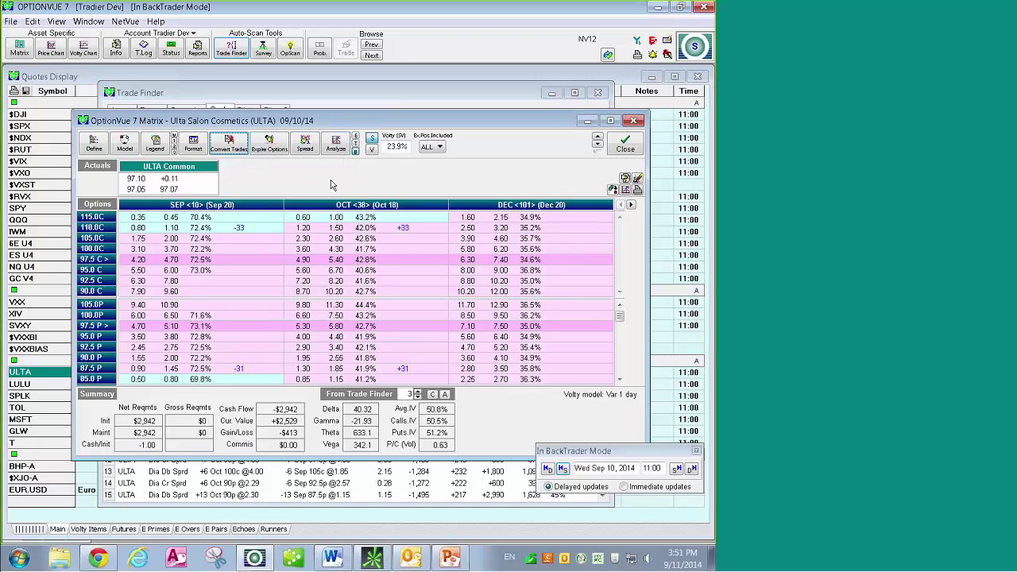
Advance the BackTrader time to Thu Sep 11, 2014 at 14:00.
click(677, 469)
click(677, 469)
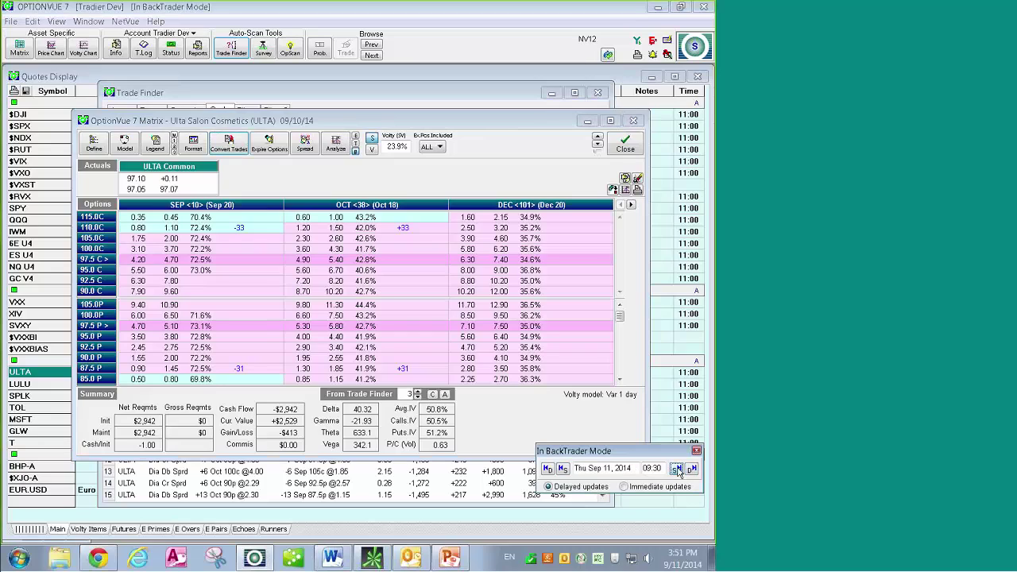
click(676, 469)
click(676, 469)
click(676, 469)
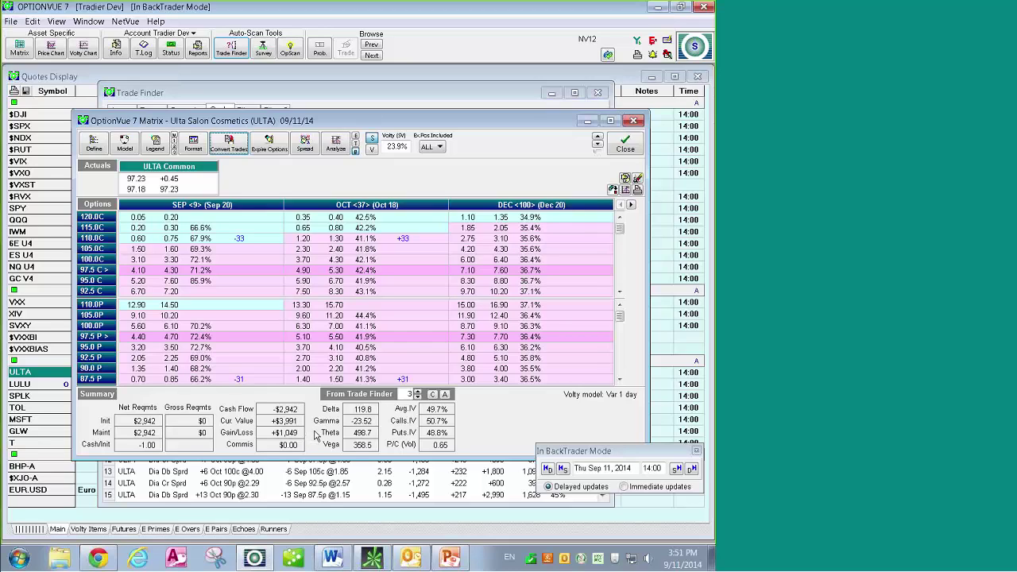
Examine the profit/loss graph of the converted double calendar as of Sep 11, and close the analysis.
click(335, 145)
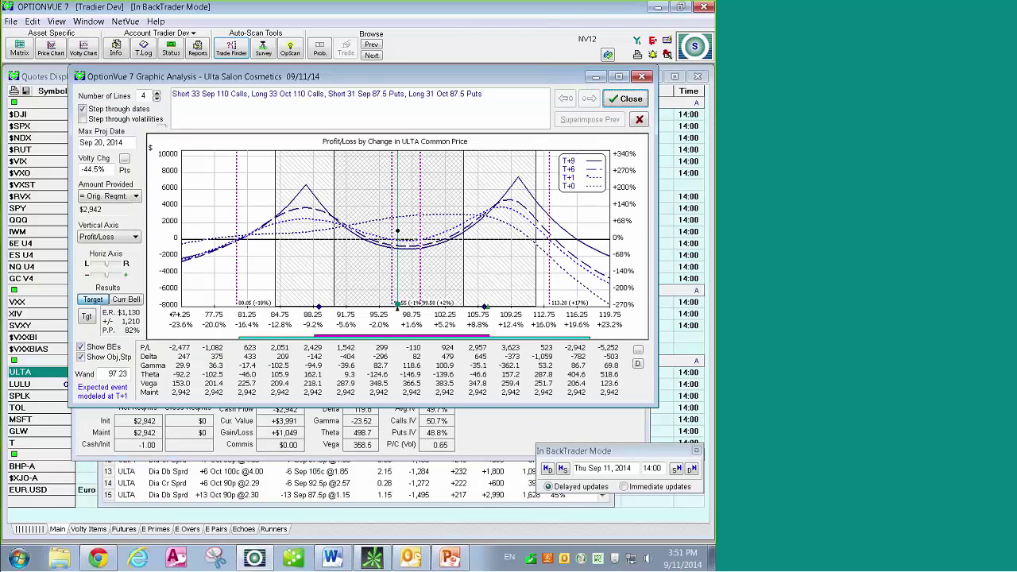
click(639, 120)
click(626, 99)
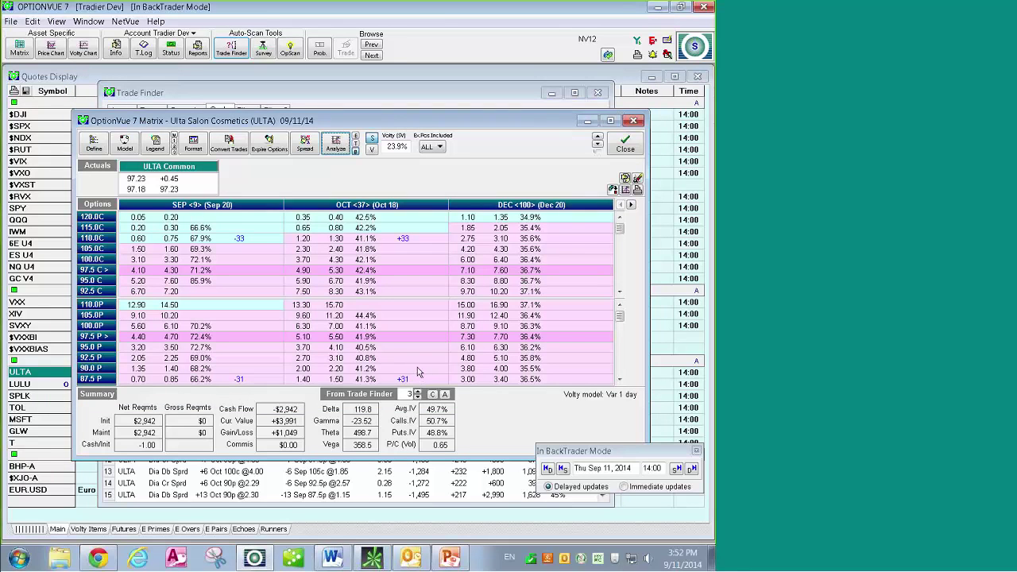
Enter new trades at the 110 call strike in the ULTA matrix: -33 September calls and +33 October calls.
click(269, 240)
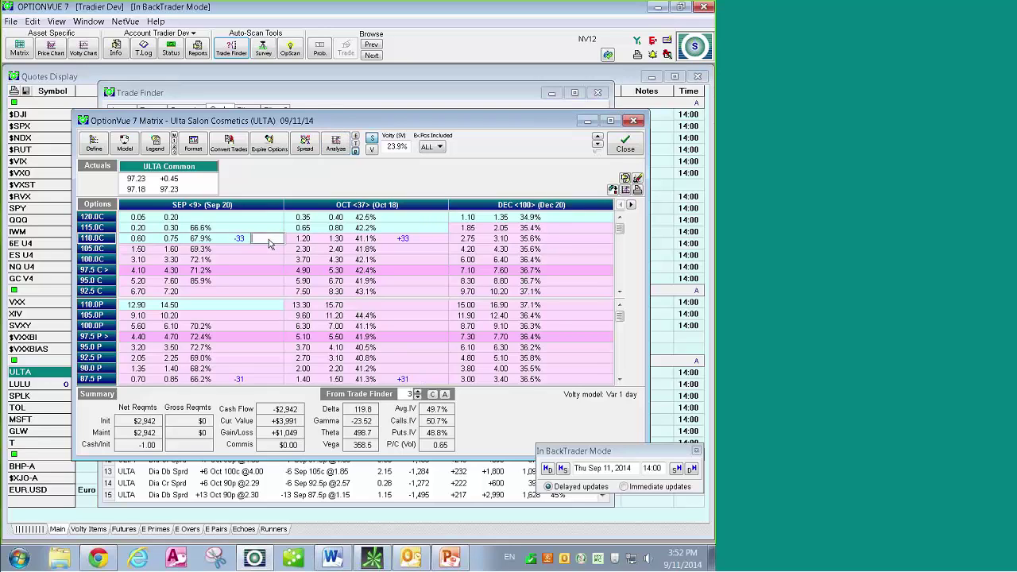
text(-33)
key(Return)
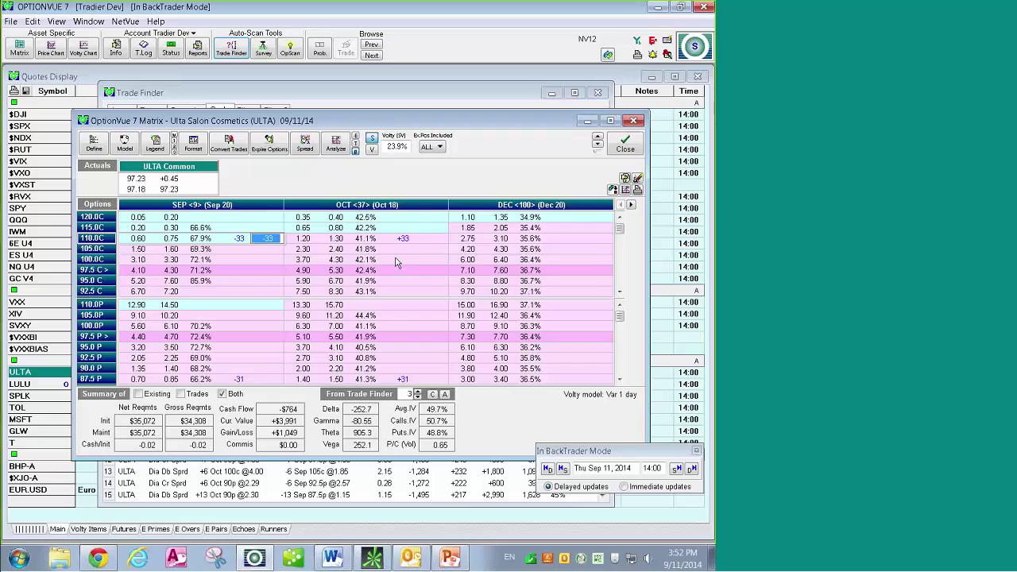
click(435, 241)
text(33)
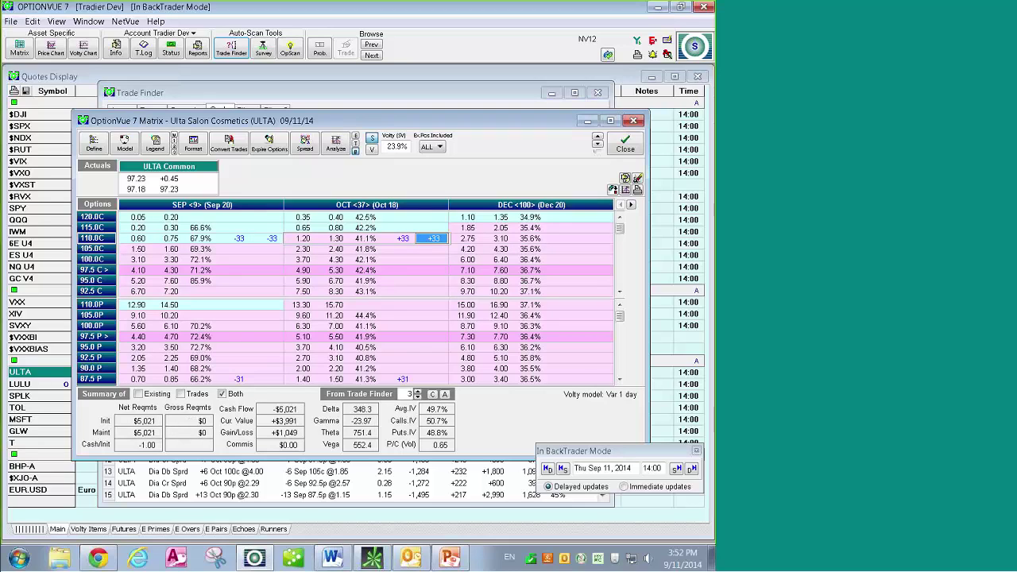
Enter new trades at the 87.5 put strike: +31 October puts and -31 September puts.
click(434, 380)
text(31)
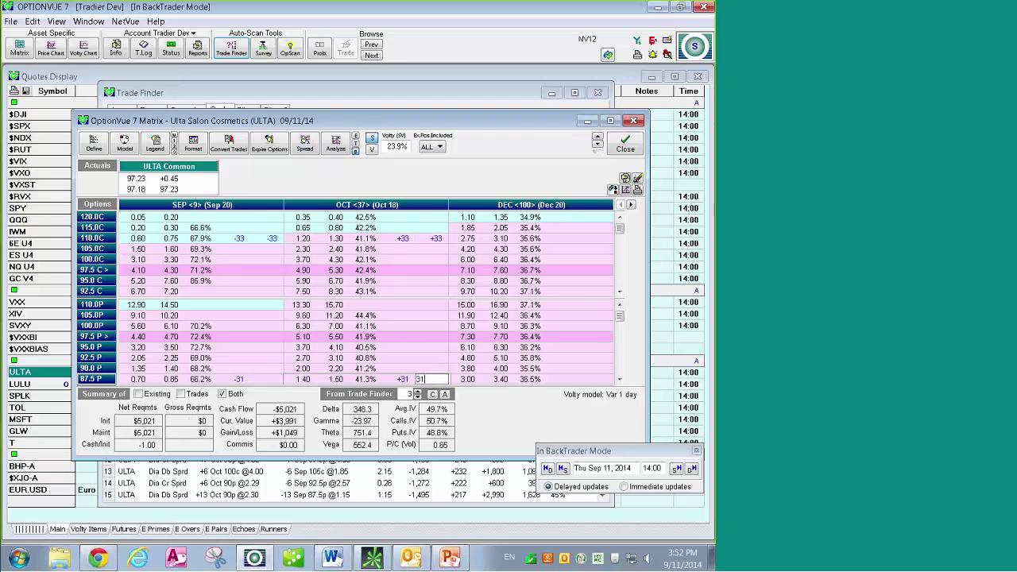
key(Return)
click(277, 381)
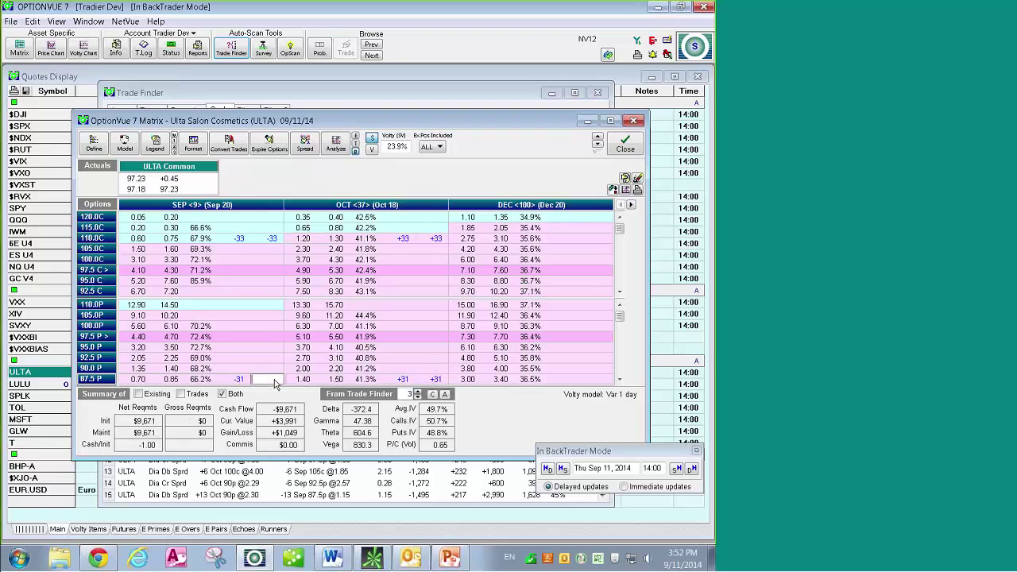
text(-31)
key(Return)
Clear the existing ULTA positions, graph the newly entered double calendar on its own, and close the analysis.
click(638, 180)
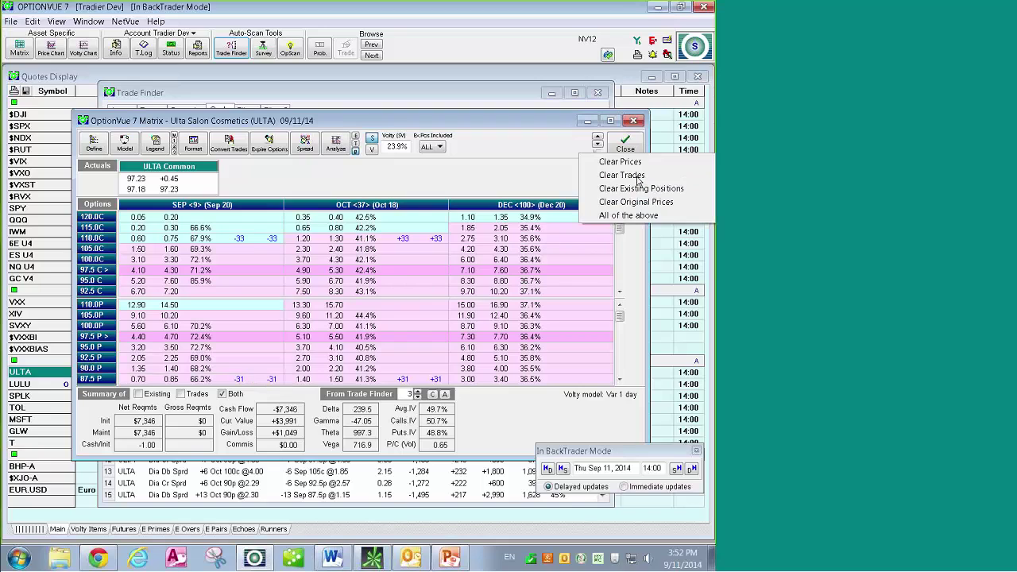
click(626, 191)
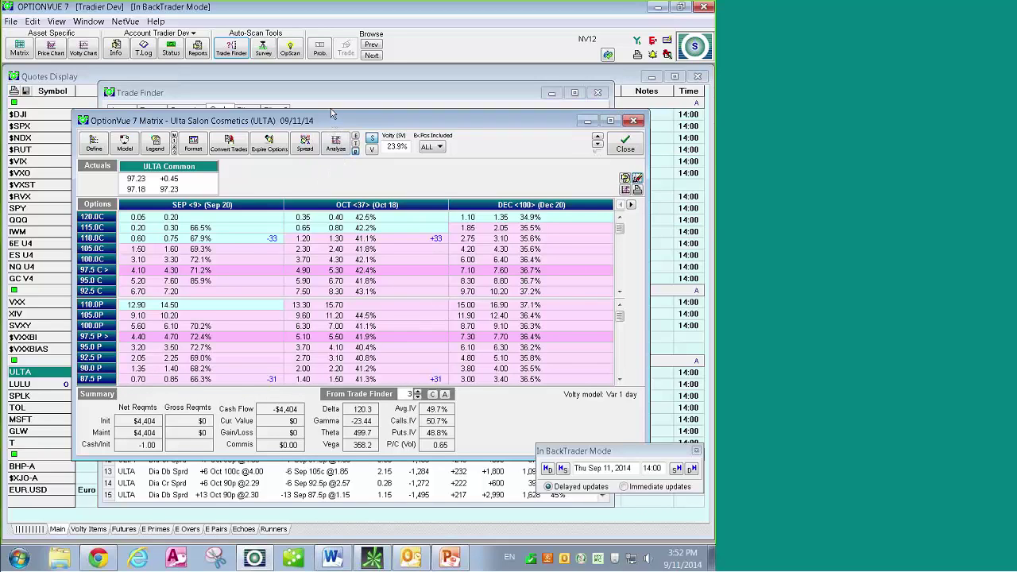
drag(333, 123, 333, 111)
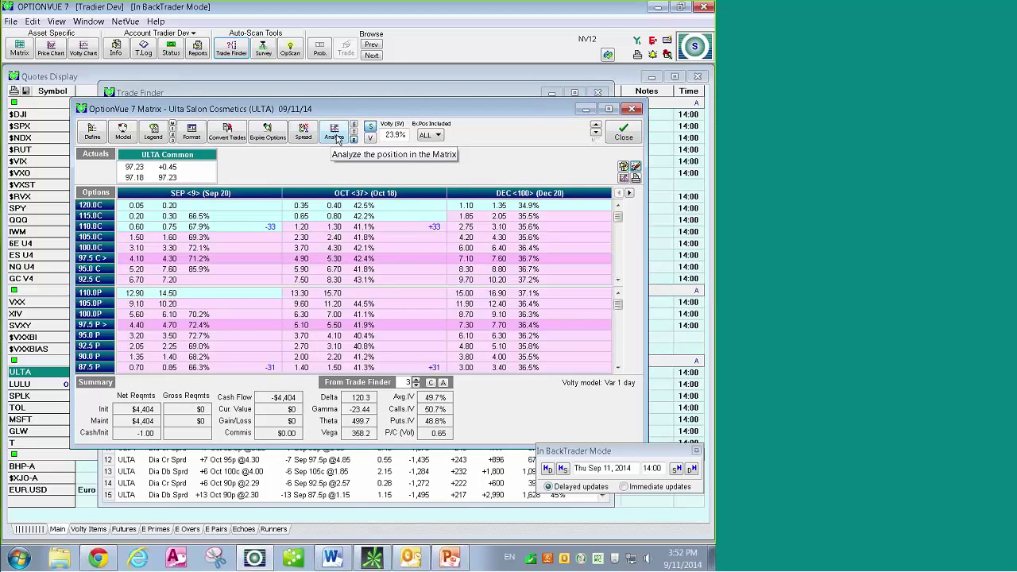
click(335, 137)
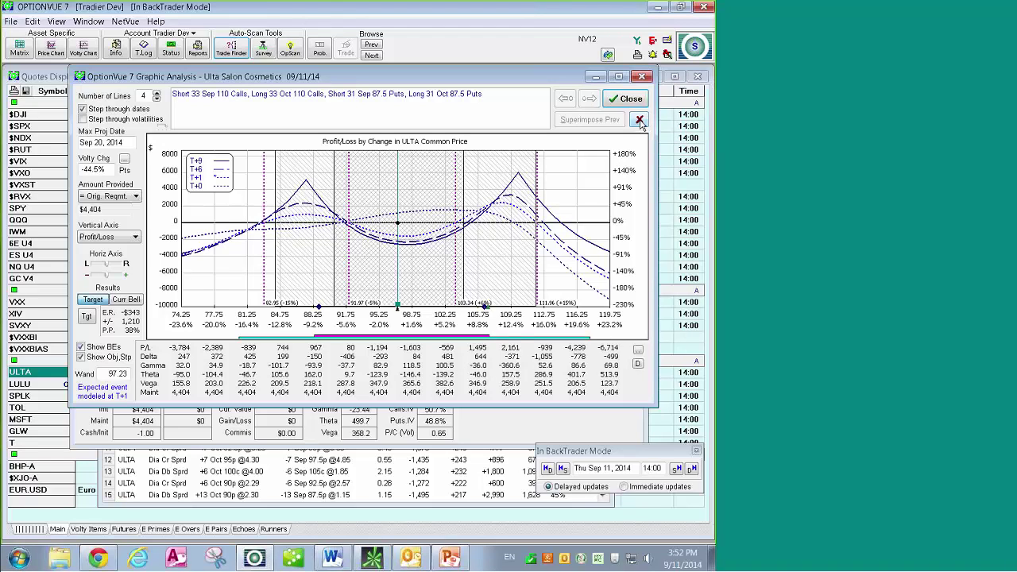
click(627, 99)
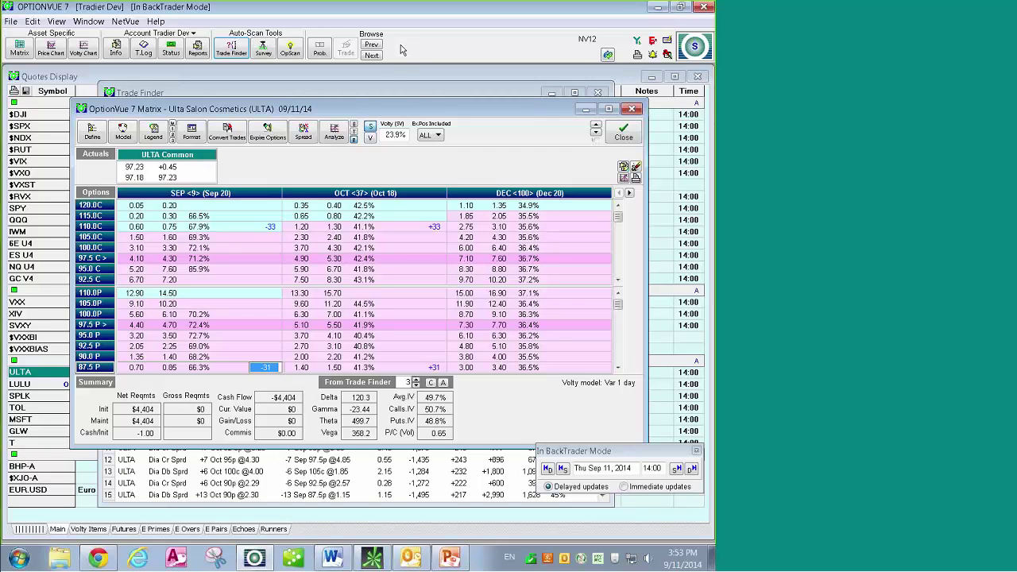
Re-run the profit/loss analysis of the new double calendar, examine the projected date lines around the expected event, and discard the graphs.
click(380, 95)
click(327, 136)
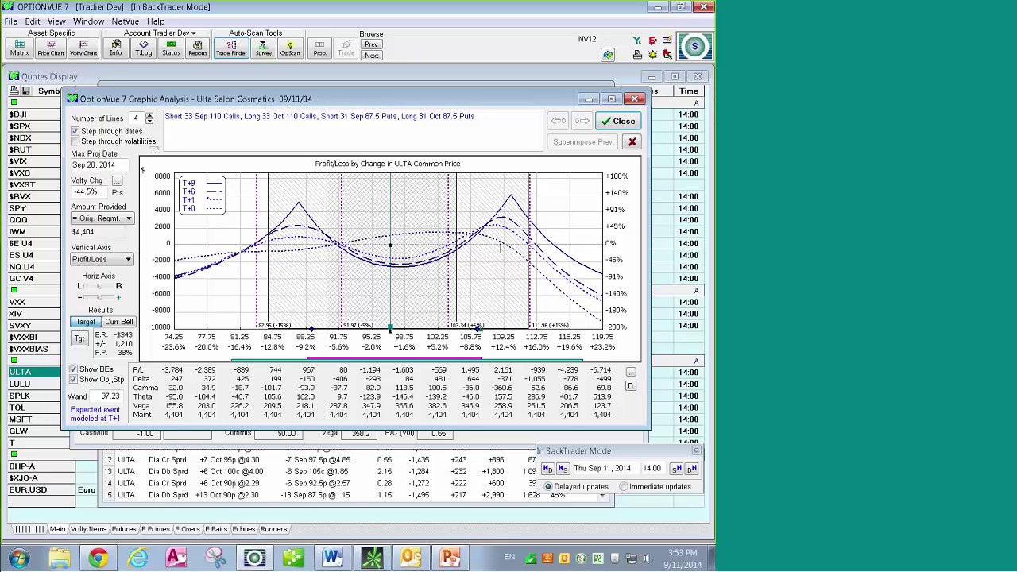
mouse_move(478, 362)
click(634, 144)
click(618, 121)
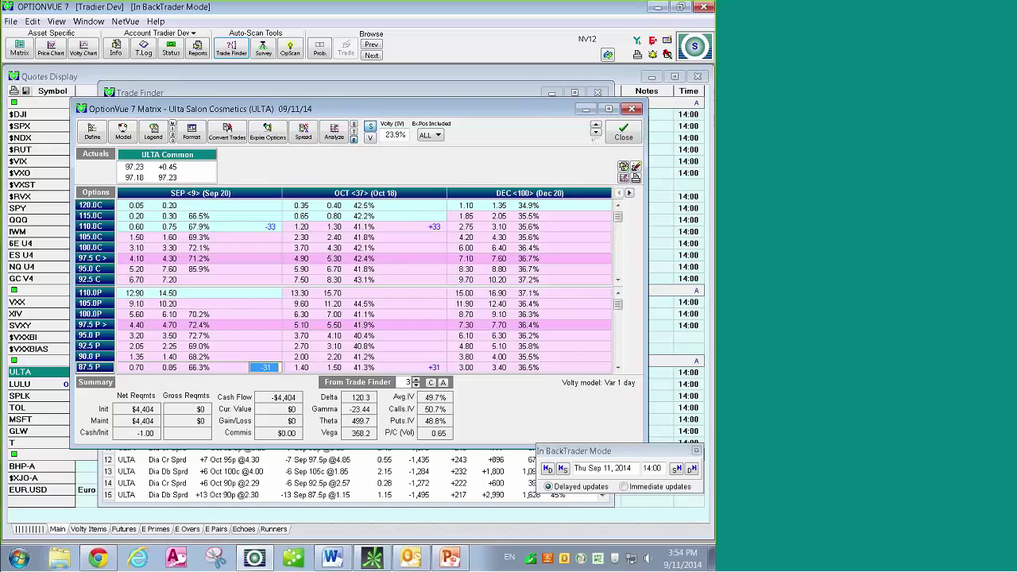
click(399, 135)
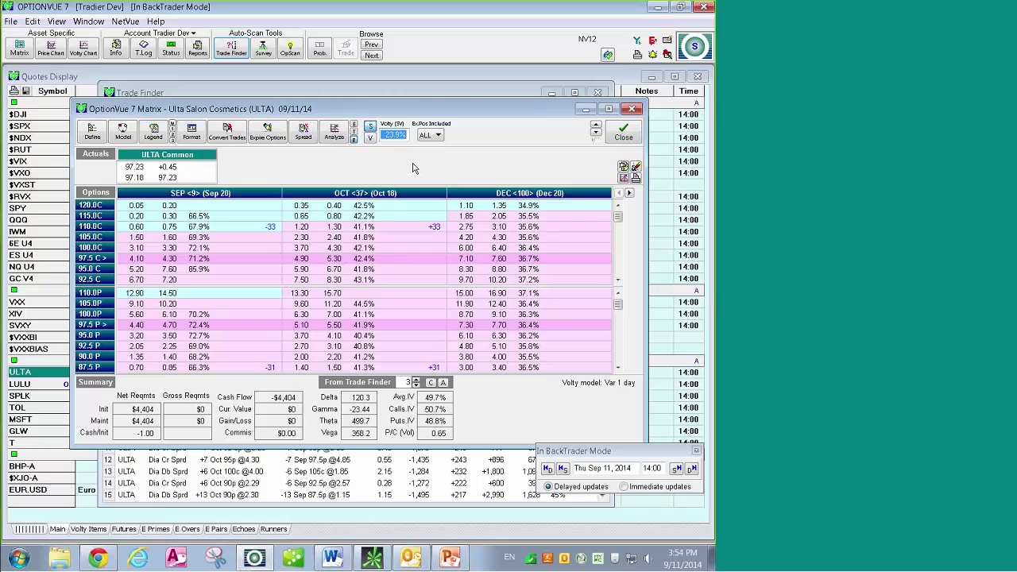
click(334, 131)
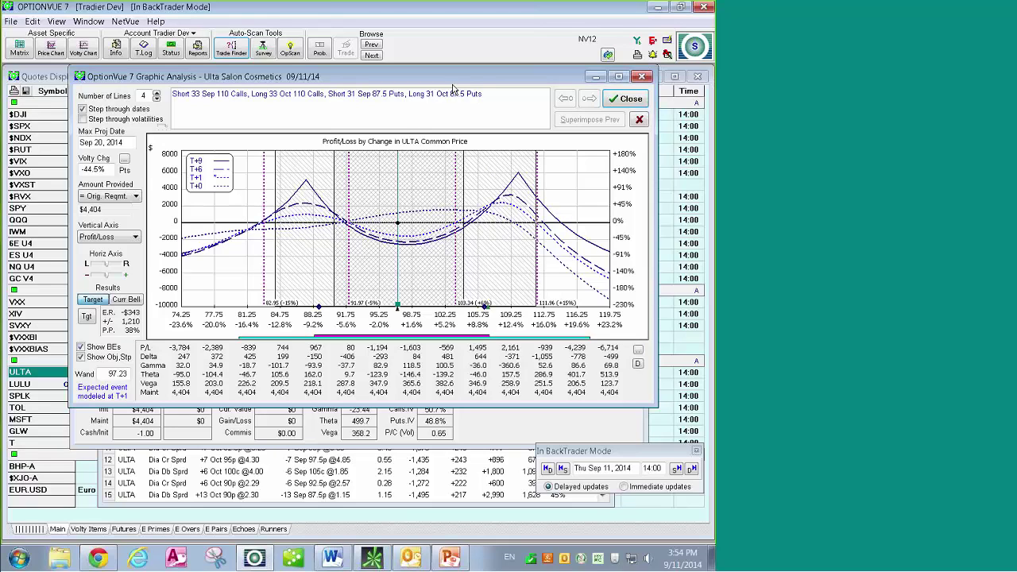
click(641, 119)
click(631, 98)
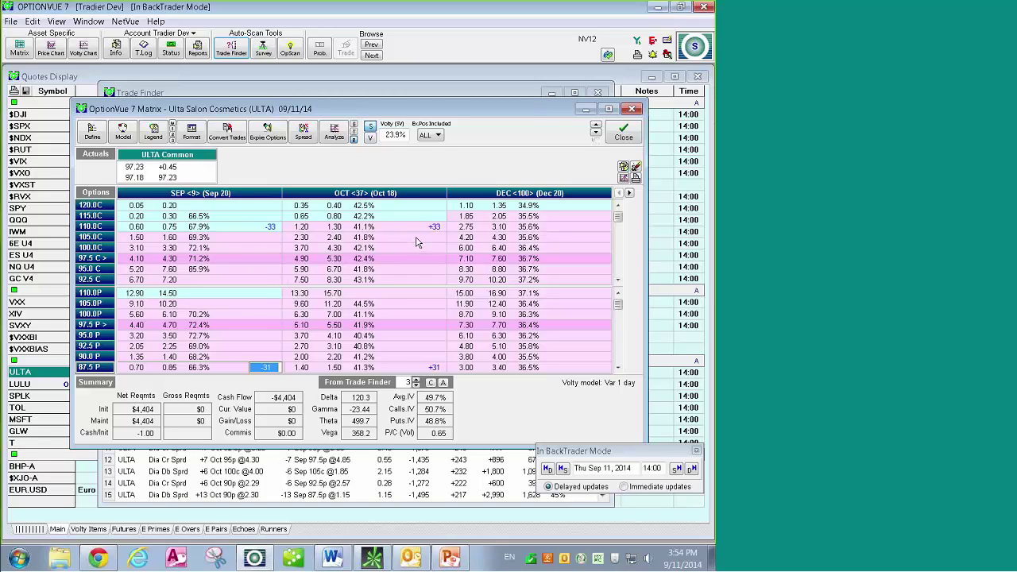
key(Tab)
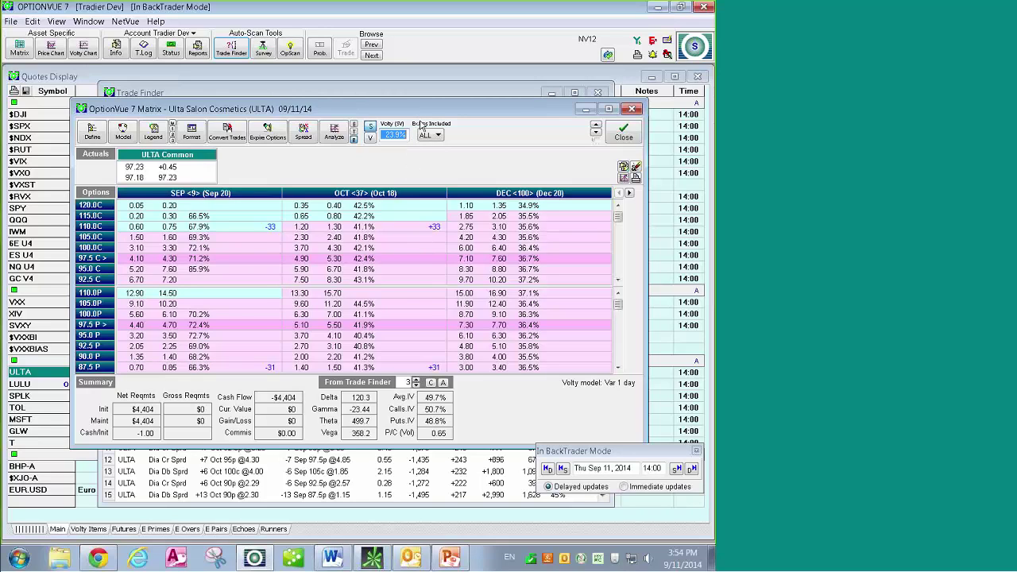
drag(418, 112, 421, 118)
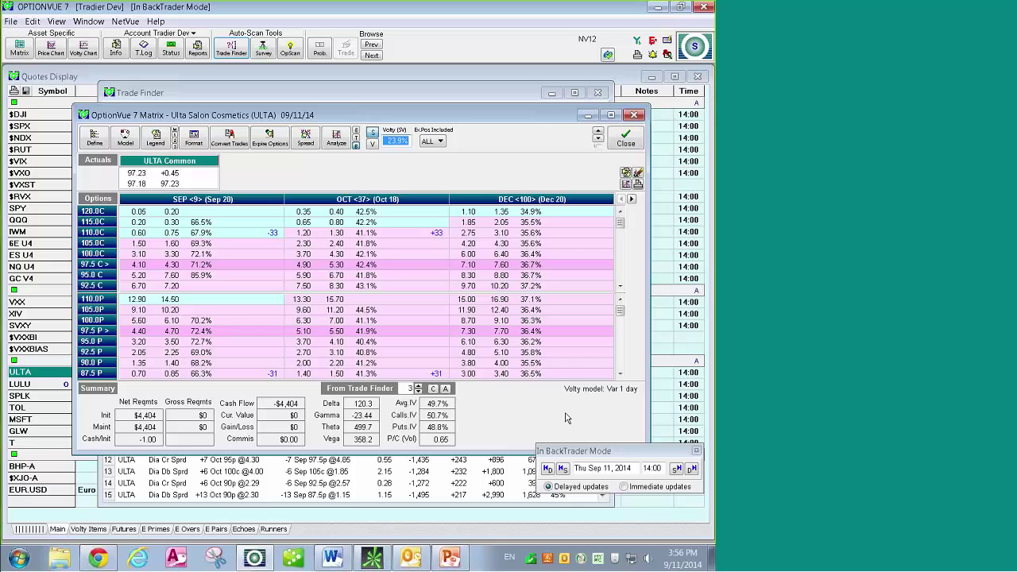
Exit BackTrader mode, accepting that all open matrices close.
click(697, 451)
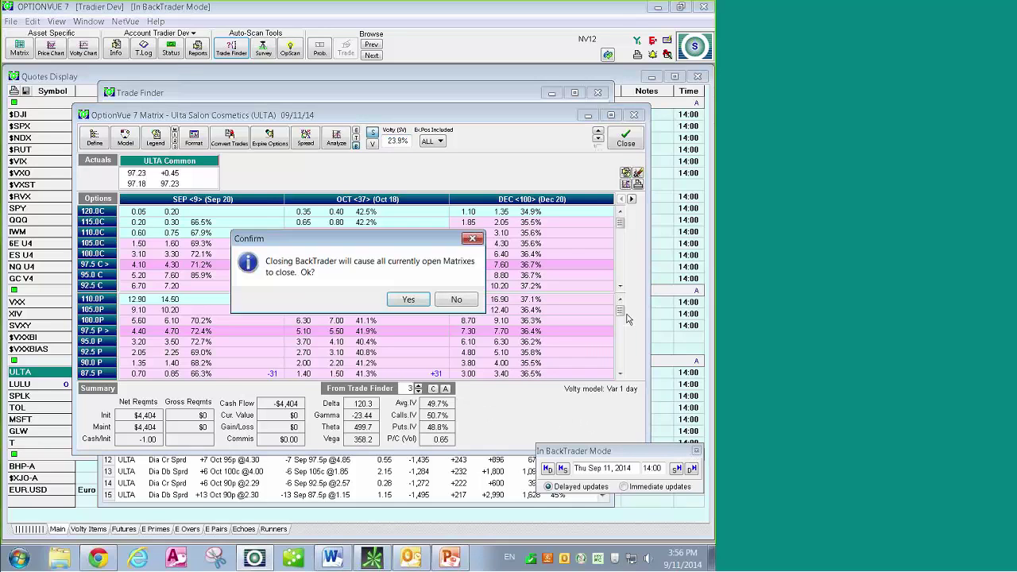
click(454, 299)
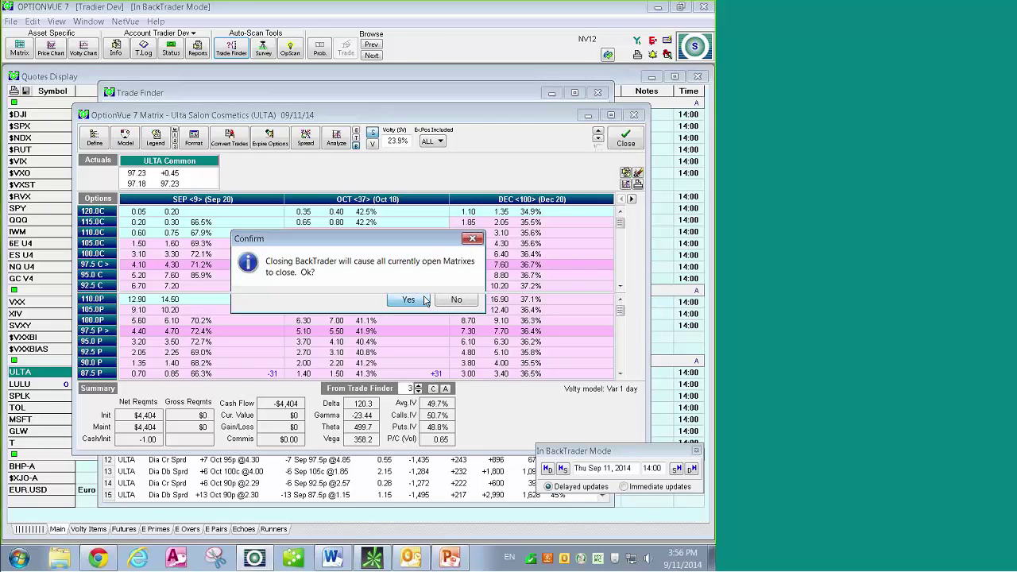
click(509, 125)
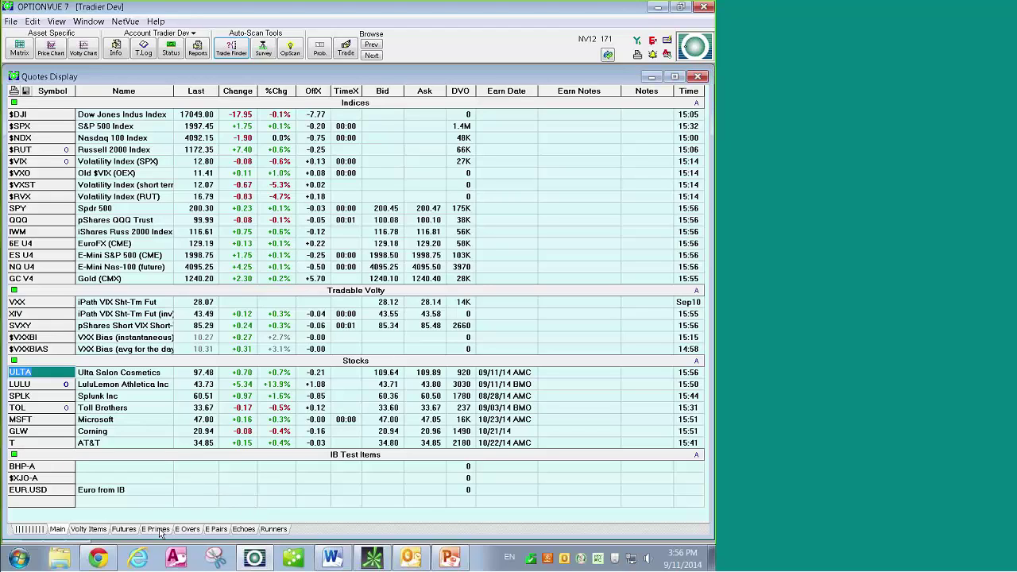
Review the E Primes and E Overs quote pages for upcoming earnings candidates, their earnings dates and earnings notes.
click(157, 530)
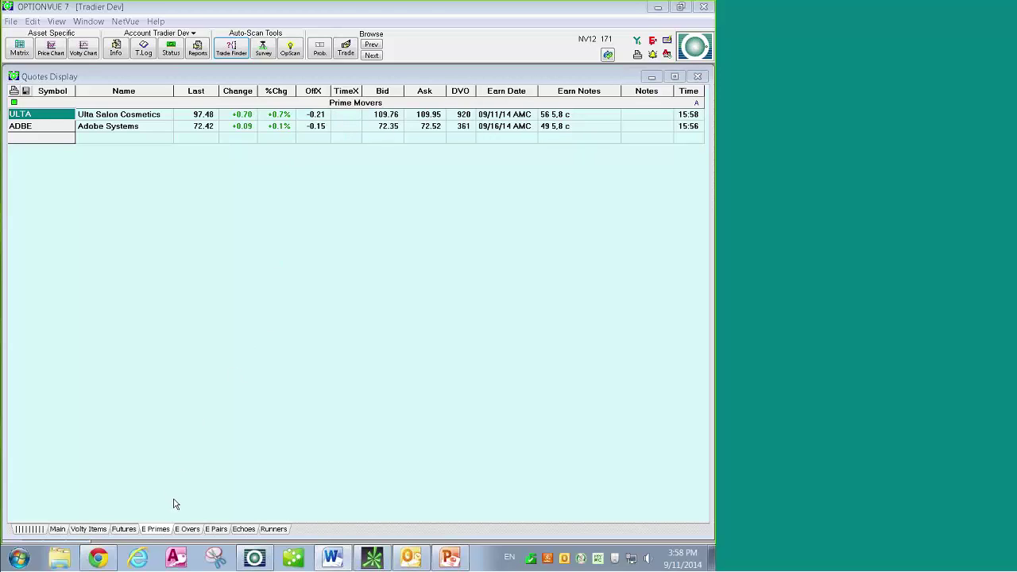
click(188, 529)
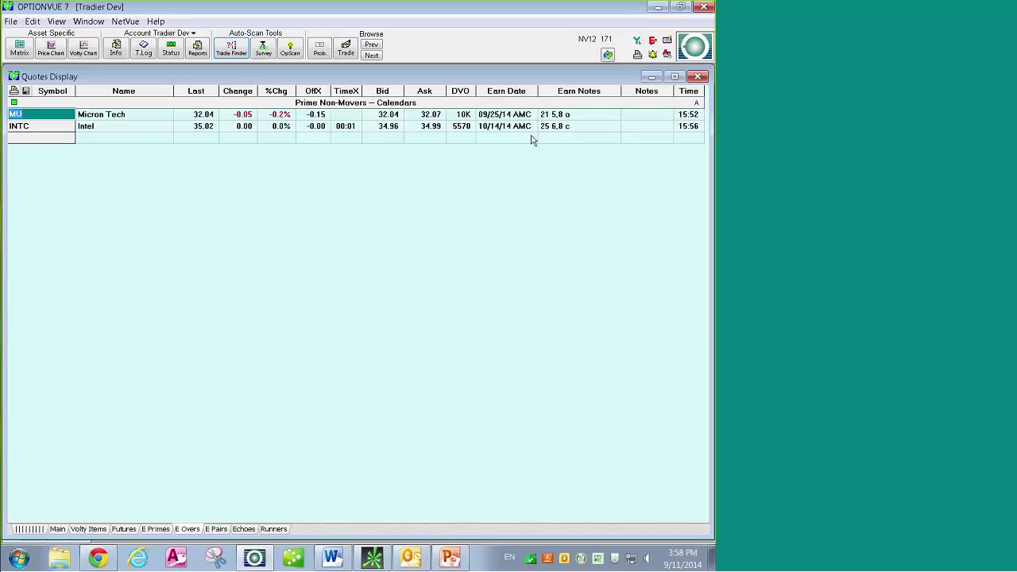
click(369, 138)
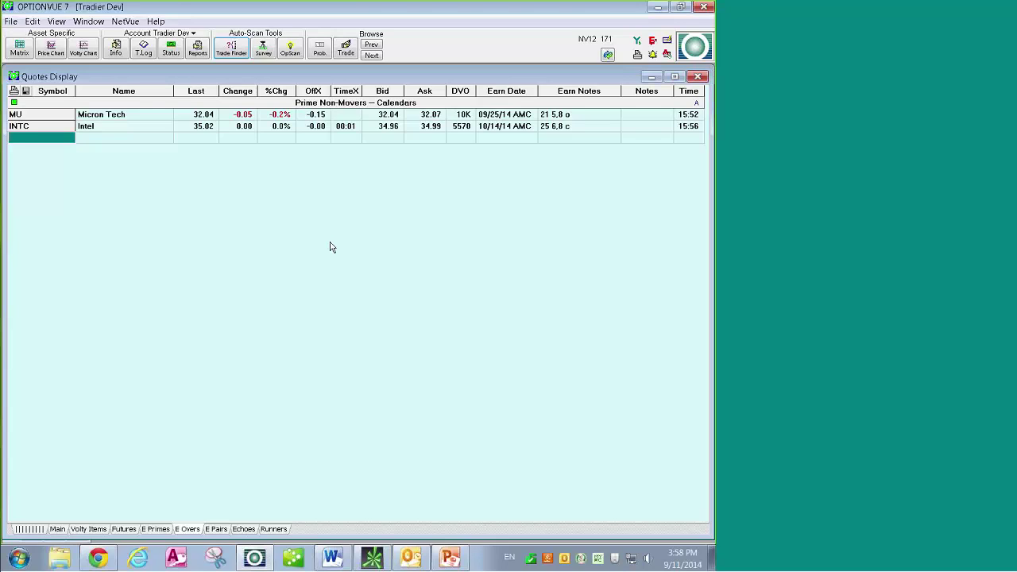
On the E Pairs quote page, insert two rows above the Earnings Pairs heading and add the symbols UNH and WLP.
click(216, 530)
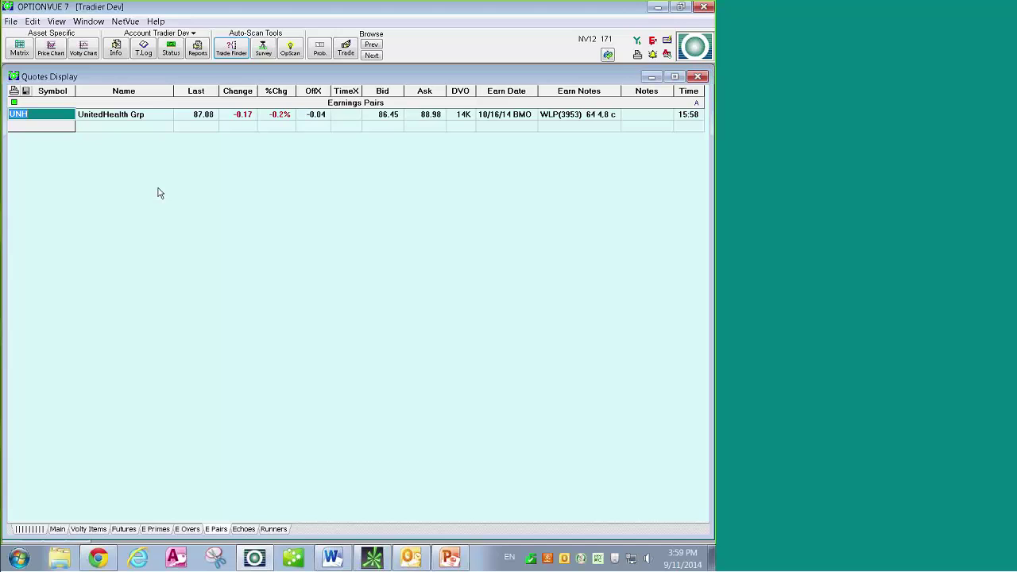
click(135, 105)
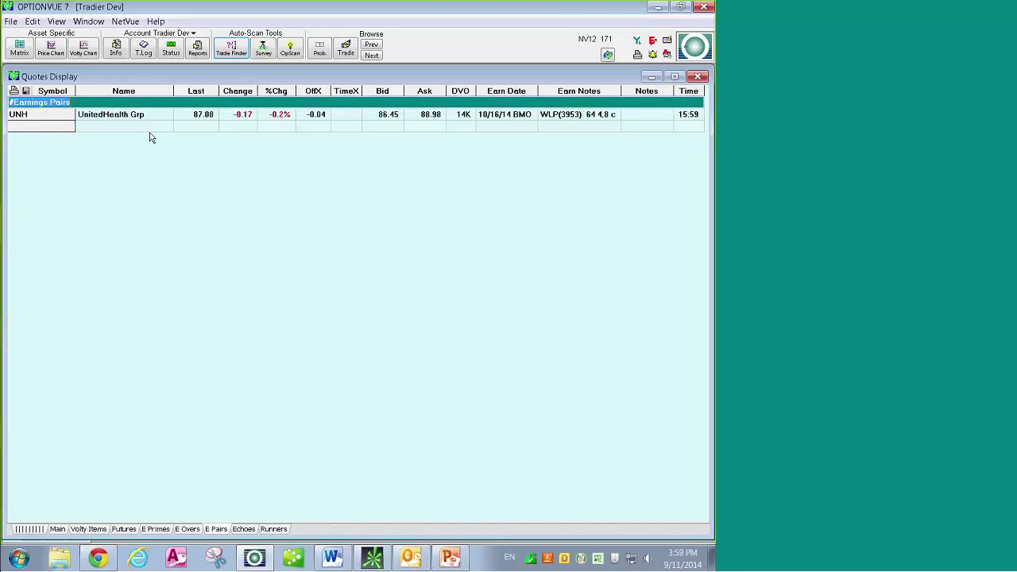
key(Insert)
key(Insert)
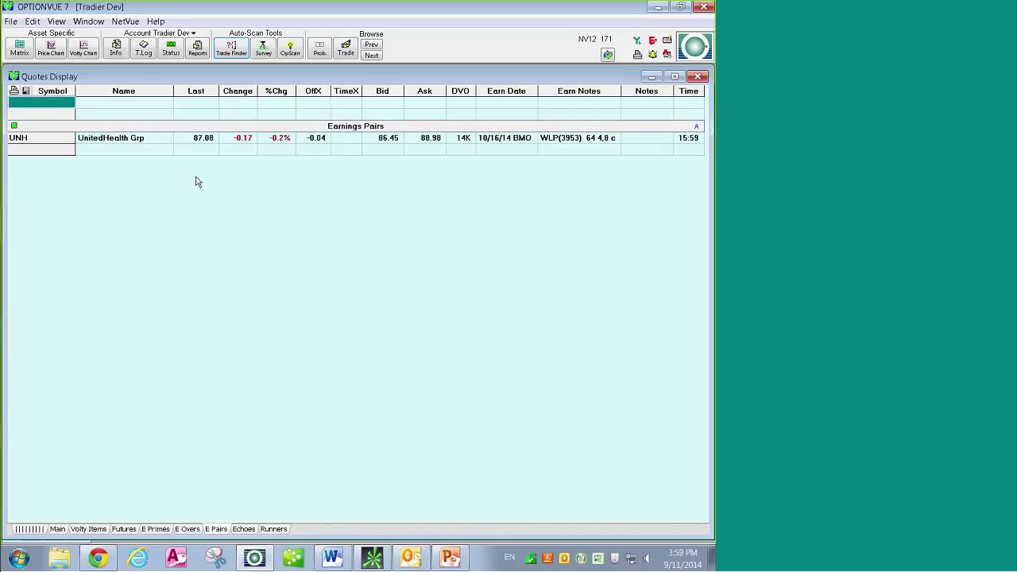
text(UNH)
key(Return)
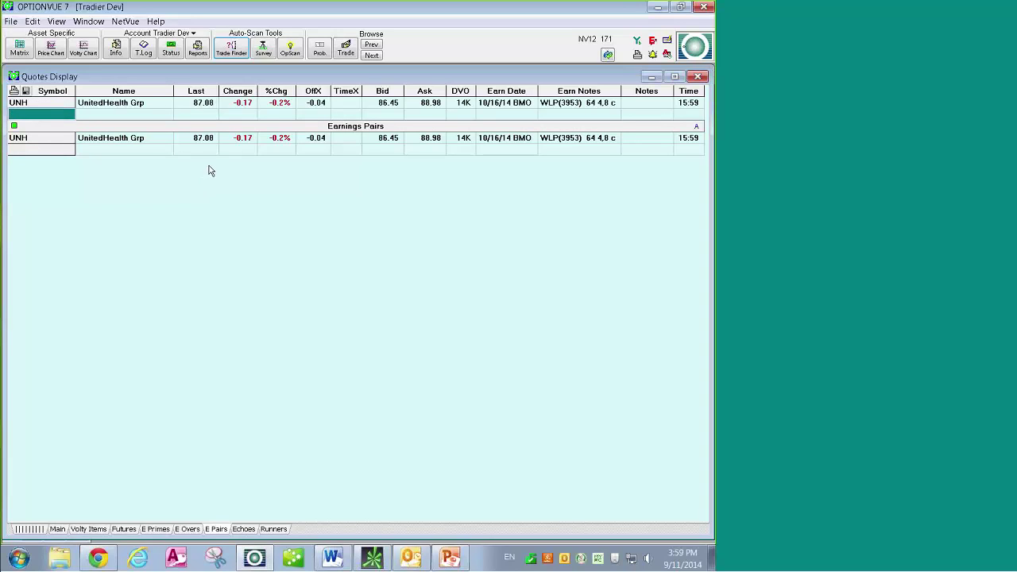
text(WLP)
key(Return)
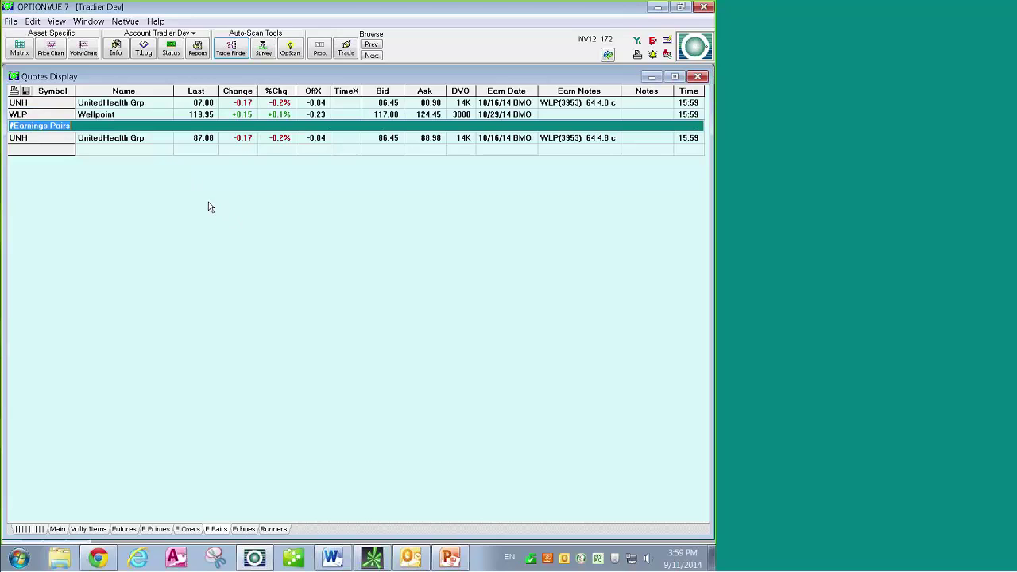
Open the UNH price chart, show its earnings date markers, and widen and reposition the chart window below the quotes.
click(137, 107)
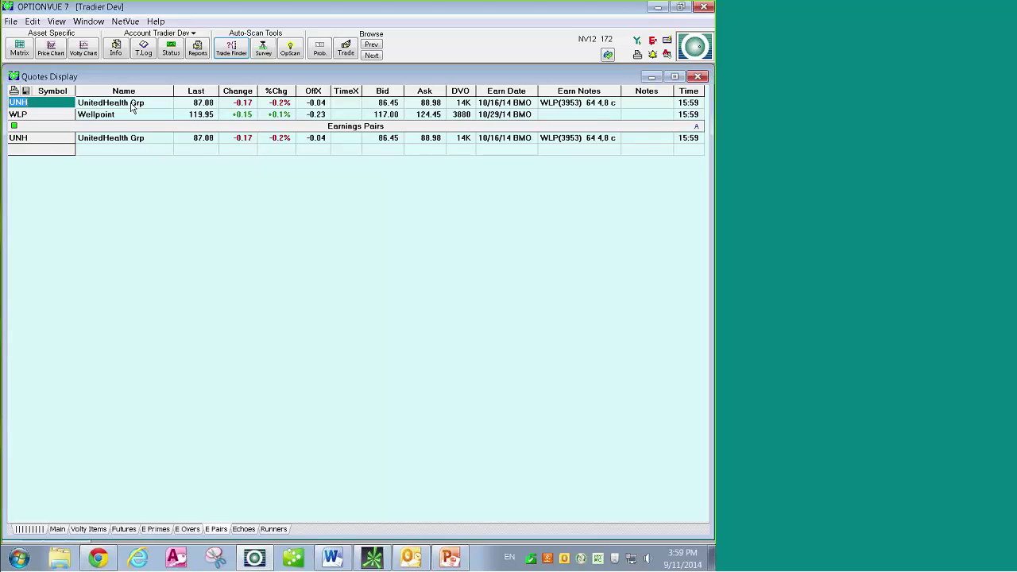
click(50, 48)
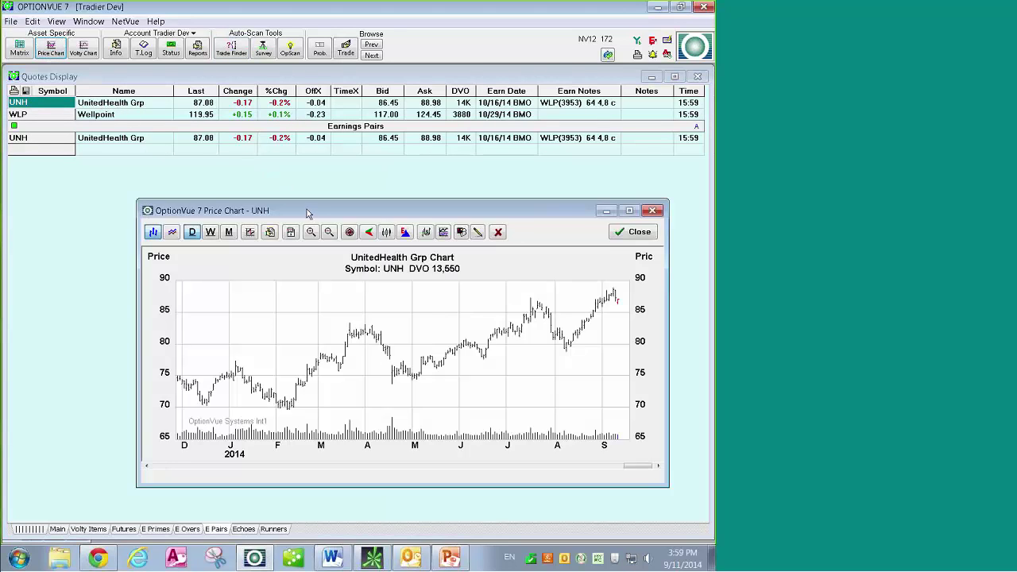
drag(307, 209, 252, 148)
click(350, 174)
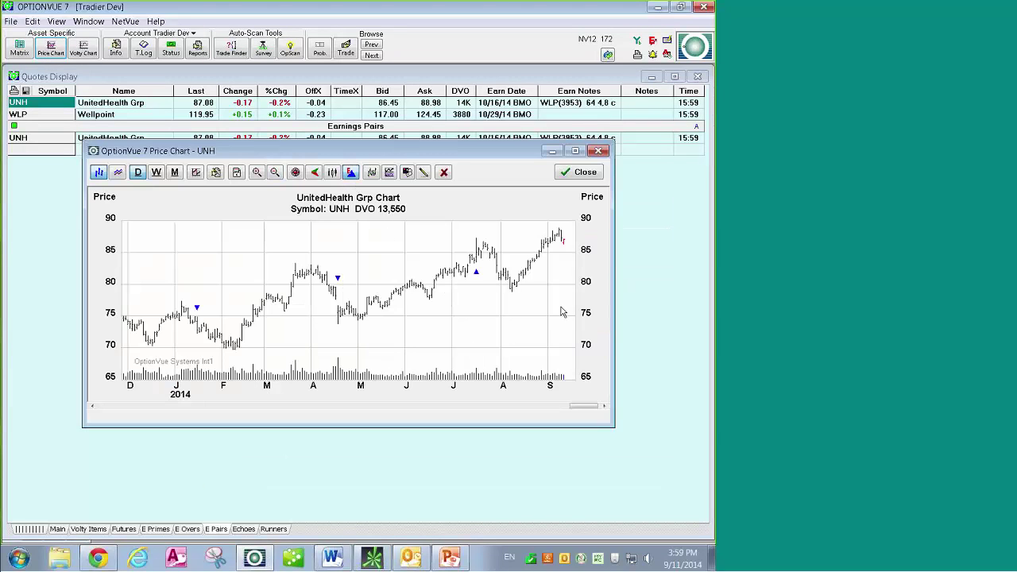
drag(614, 310, 666, 310)
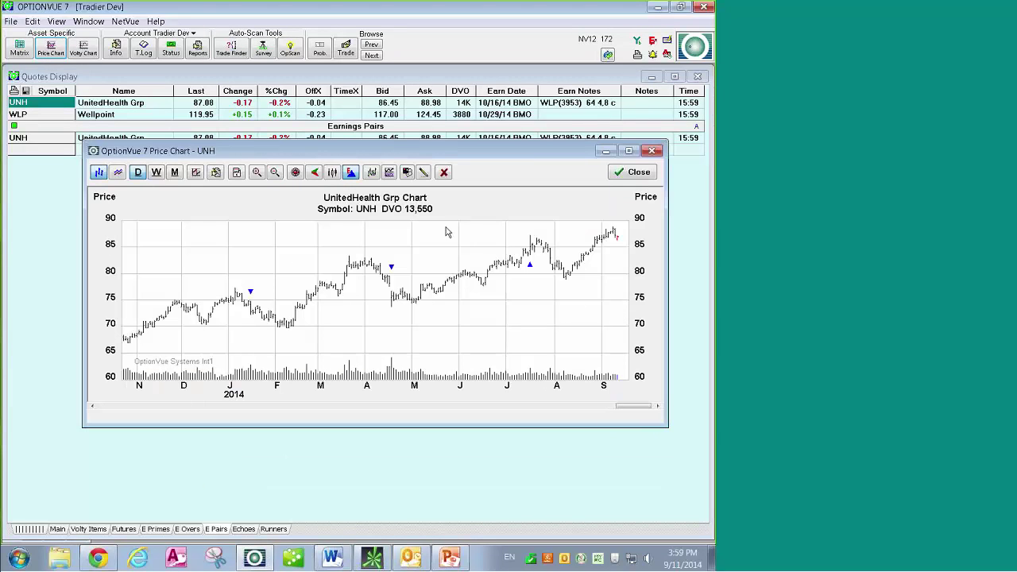
drag(364, 155, 338, 168)
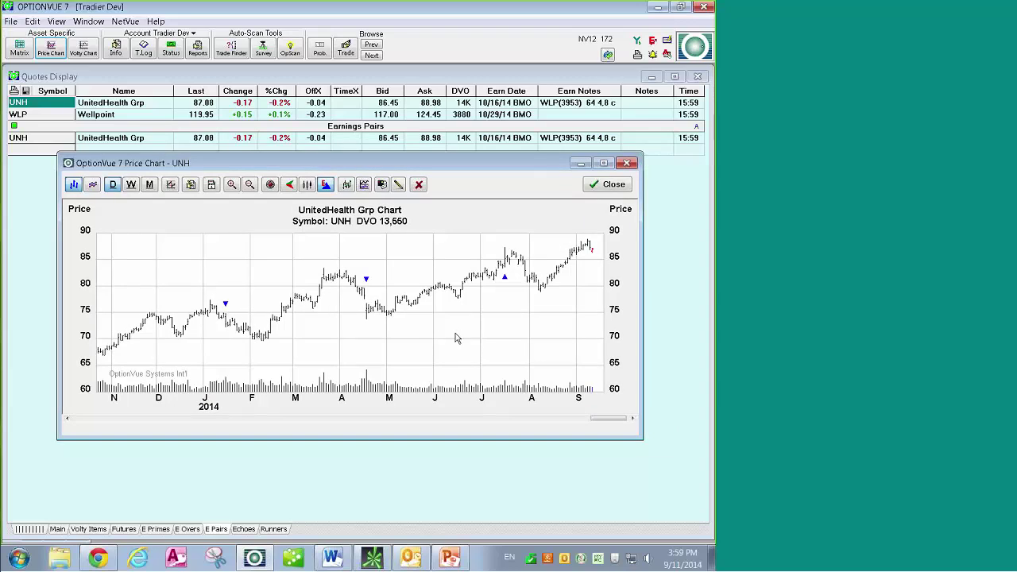
Mark the 07/17/14 earnings bar on the UNH chart and switch the chart to WLP to compare its move that day.
click(507, 310)
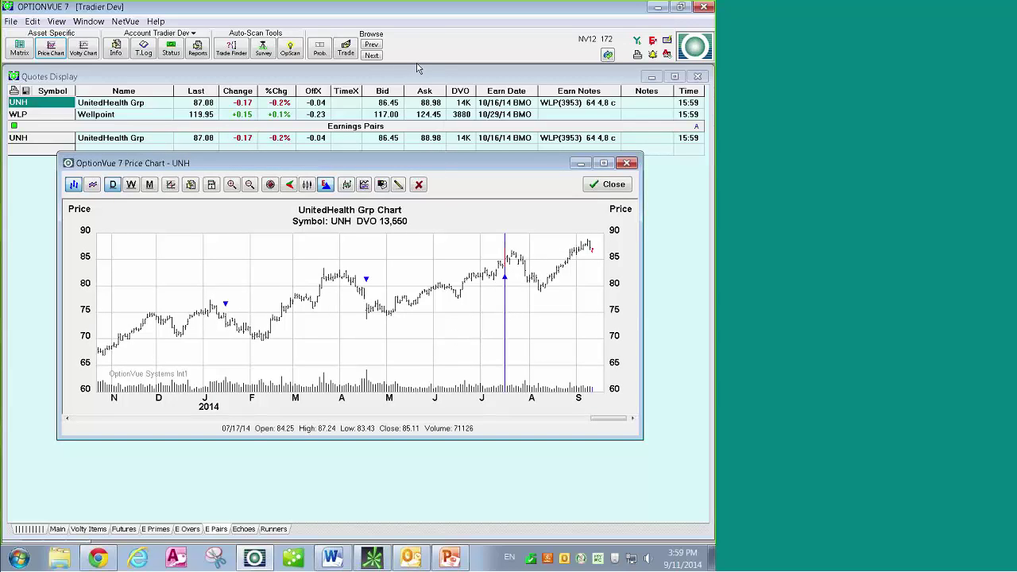
click(373, 56)
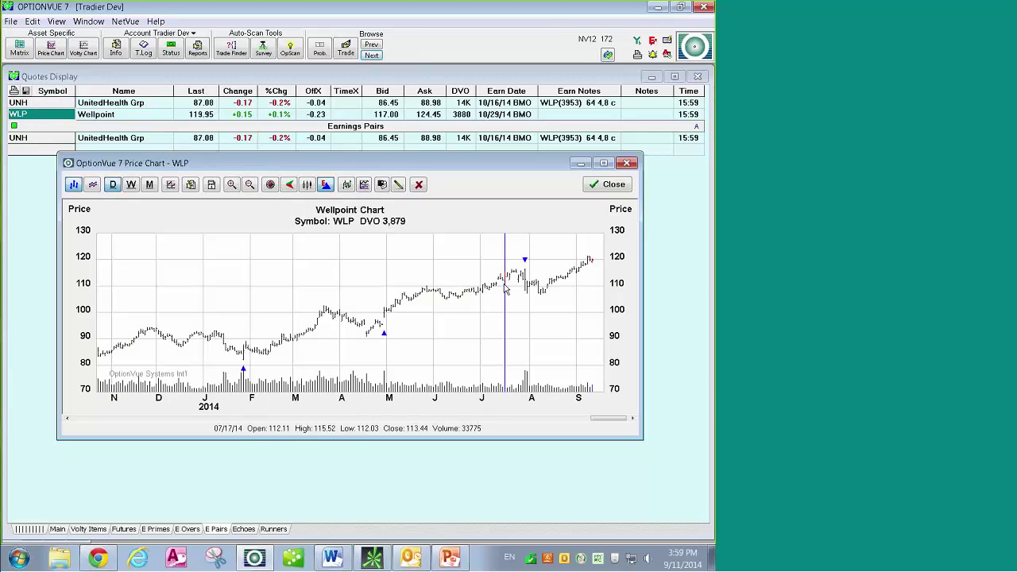
Mark the 04/17/14 earnings bar on the UNH chart and switch to WLP to compare its move that day.
click(371, 44)
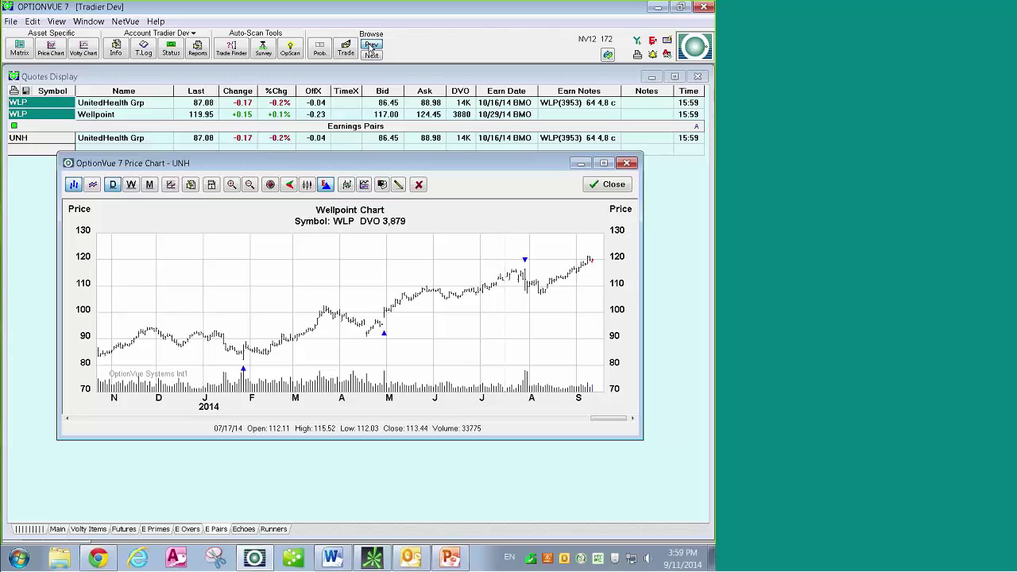
click(364, 345)
click(367, 344)
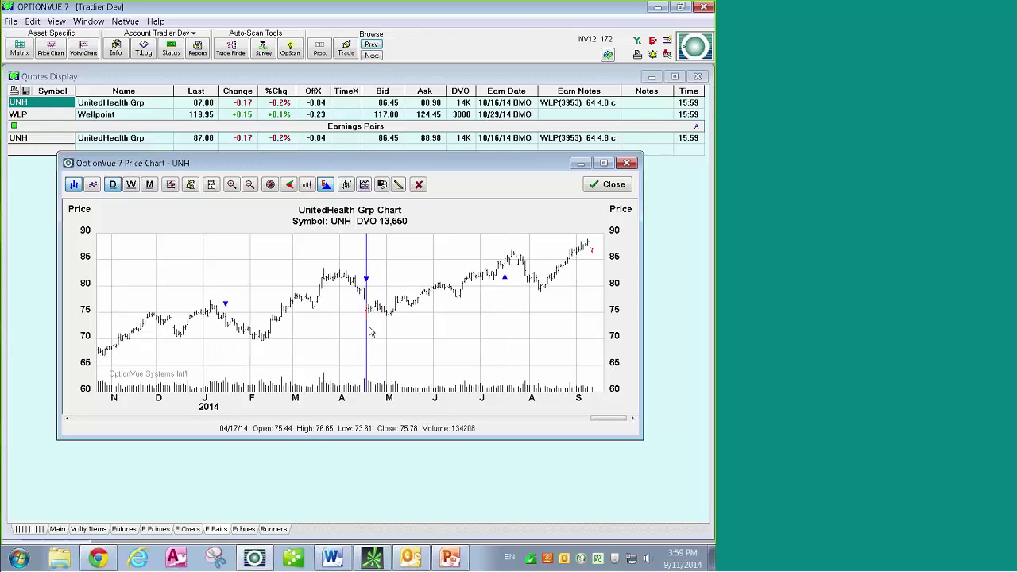
click(371, 55)
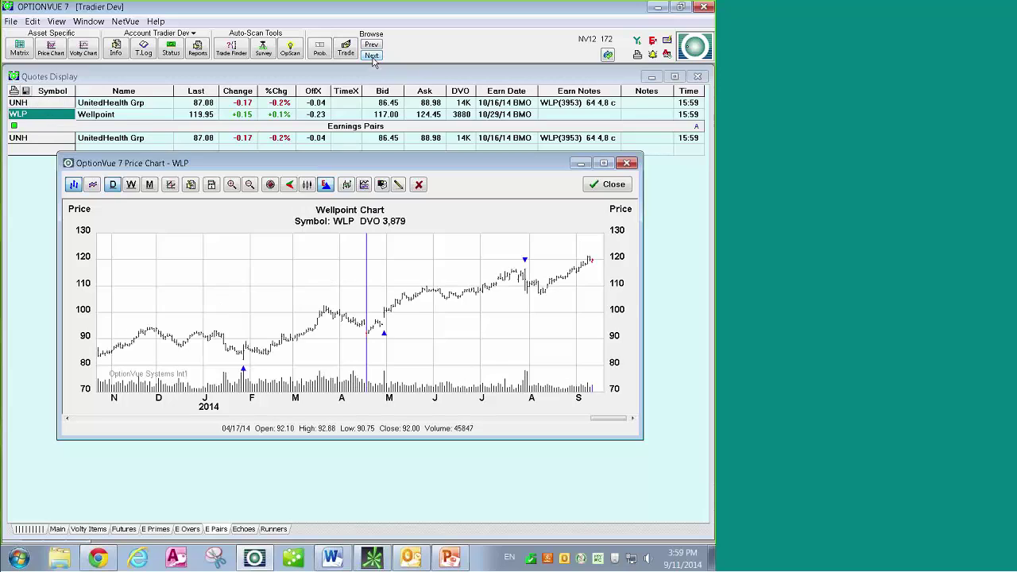
click(366, 361)
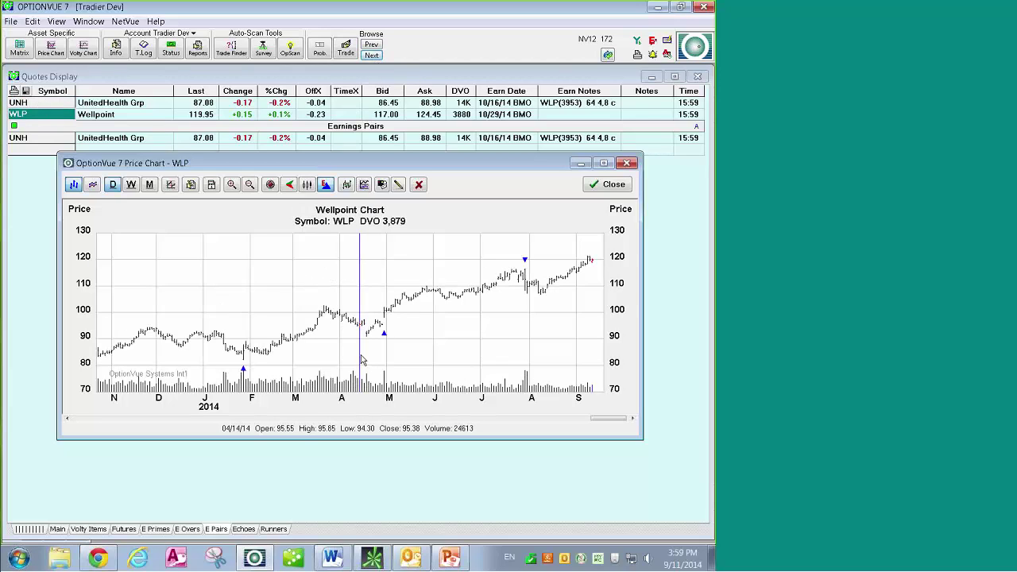
click(368, 362)
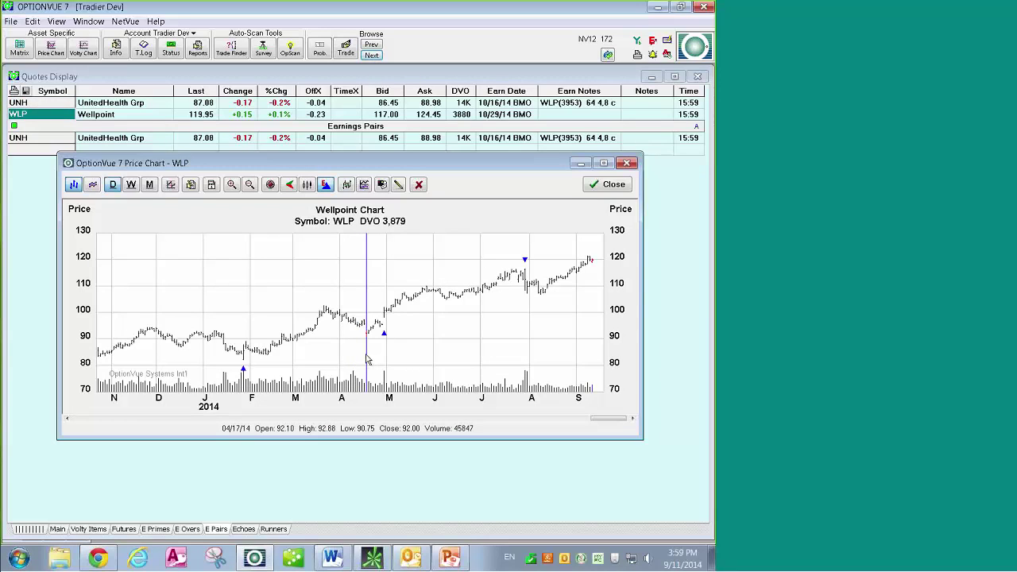
Return to the UNH chart, mark the 01/16/14 earnings bar, and compare it with WLP on the same date.
click(374, 45)
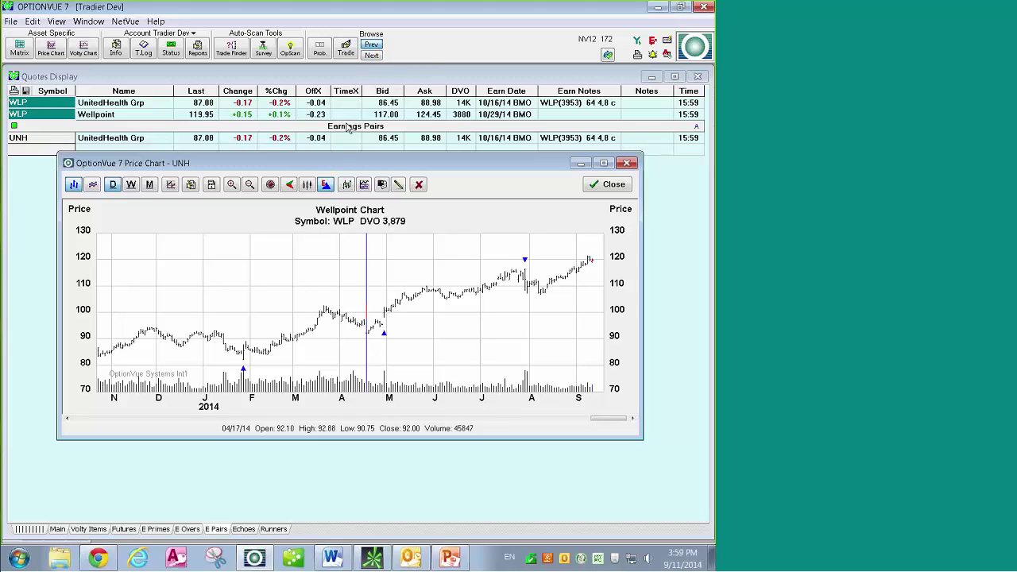
click(225, 340)
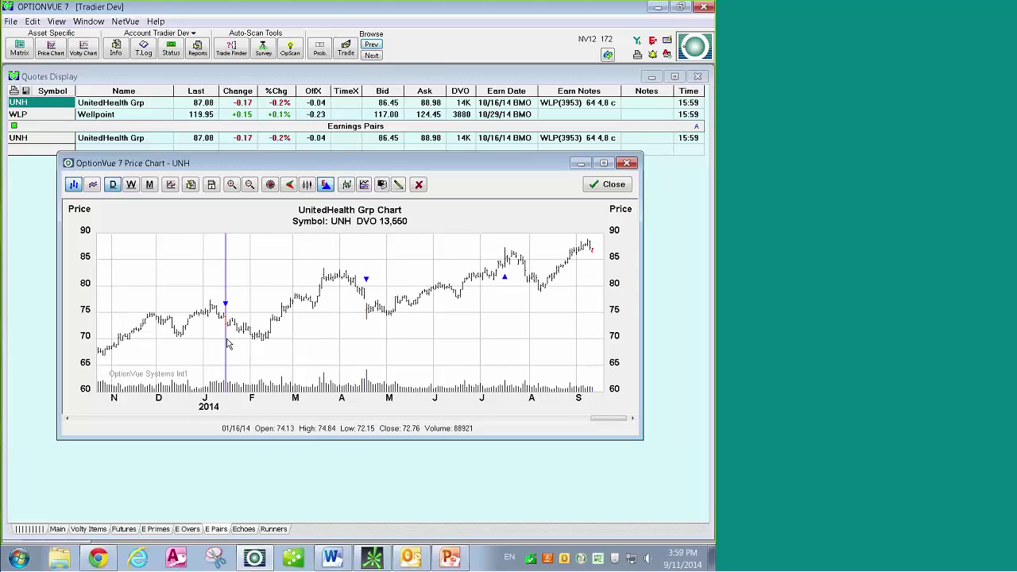
click(372, 56)
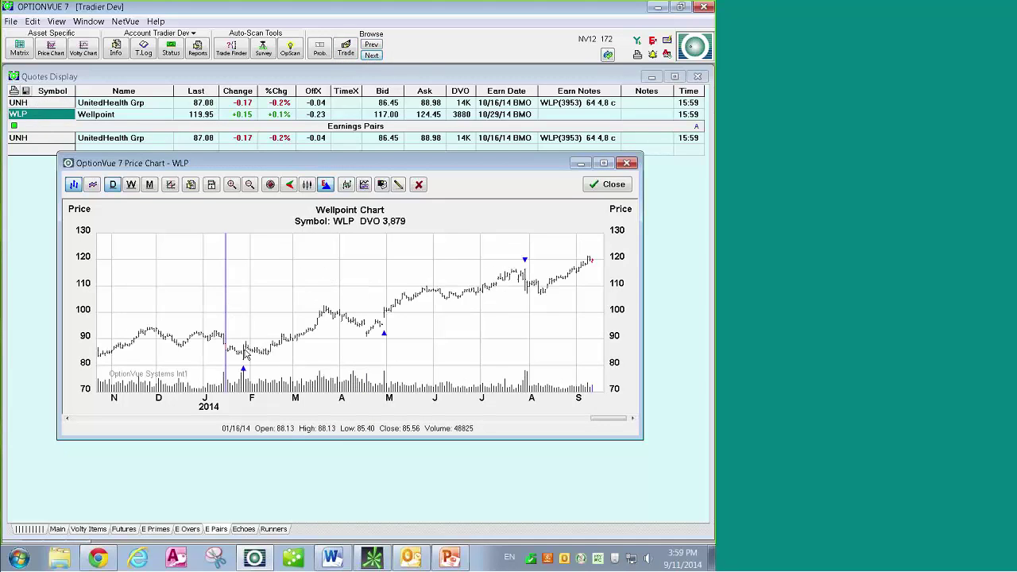
Reposition the WLP chart window below the quotes to review the pair, and close the chart when finished.
key(ctrl+t)
drag(364, 175, 367, 194)
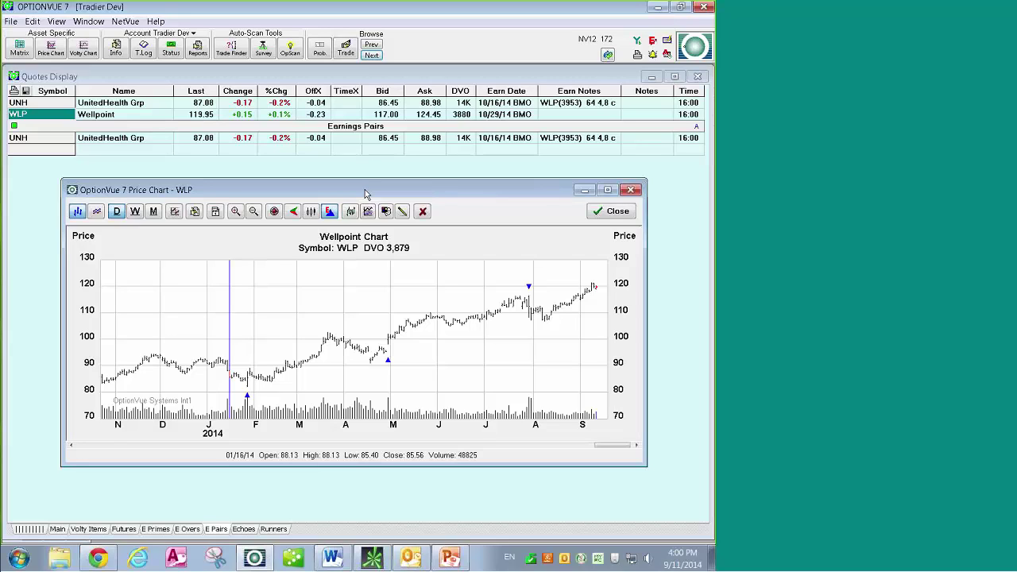
drag(365, 194, 369, 173)
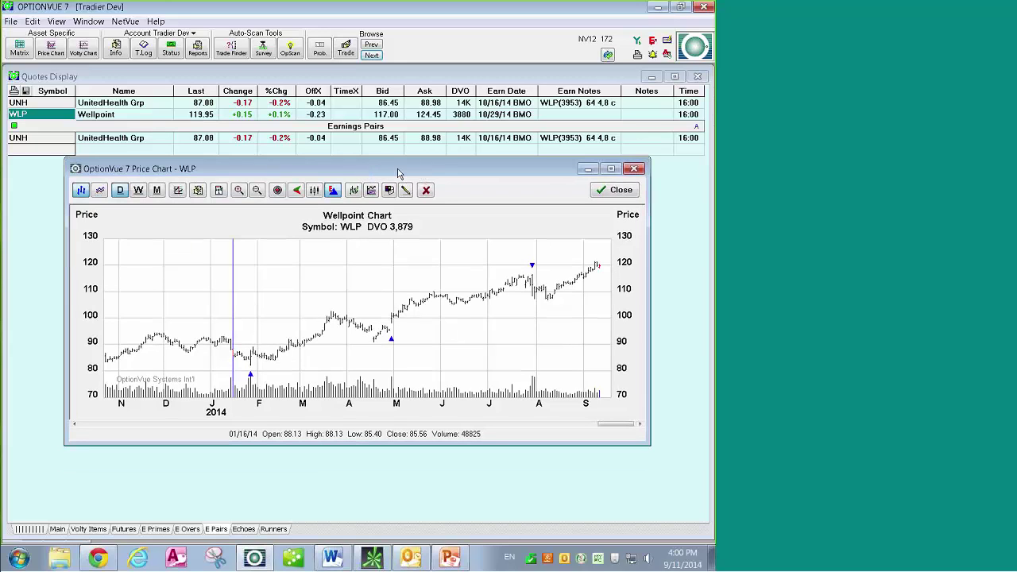
drag(387, 176, 384, 175)
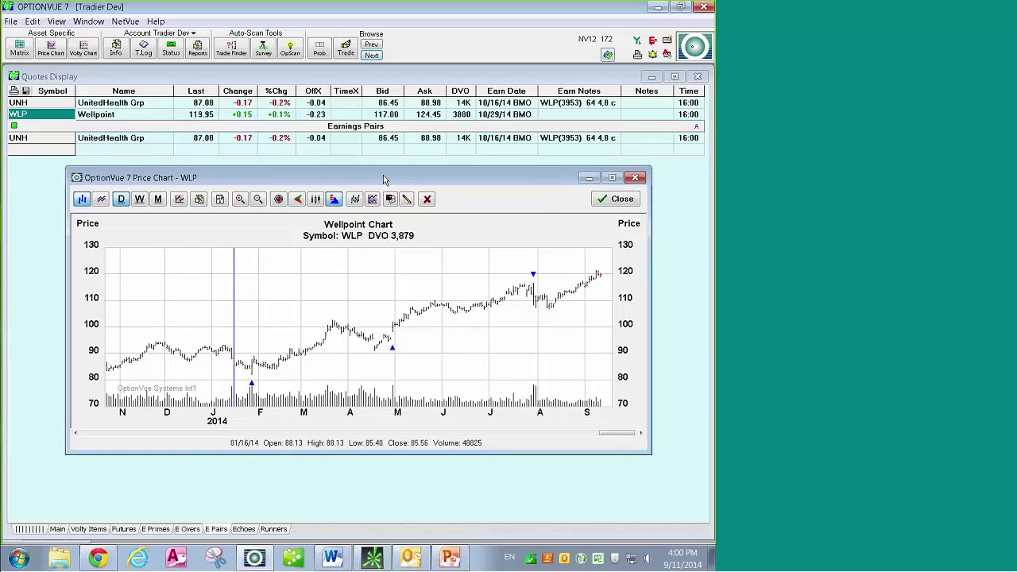
click(617, 200)
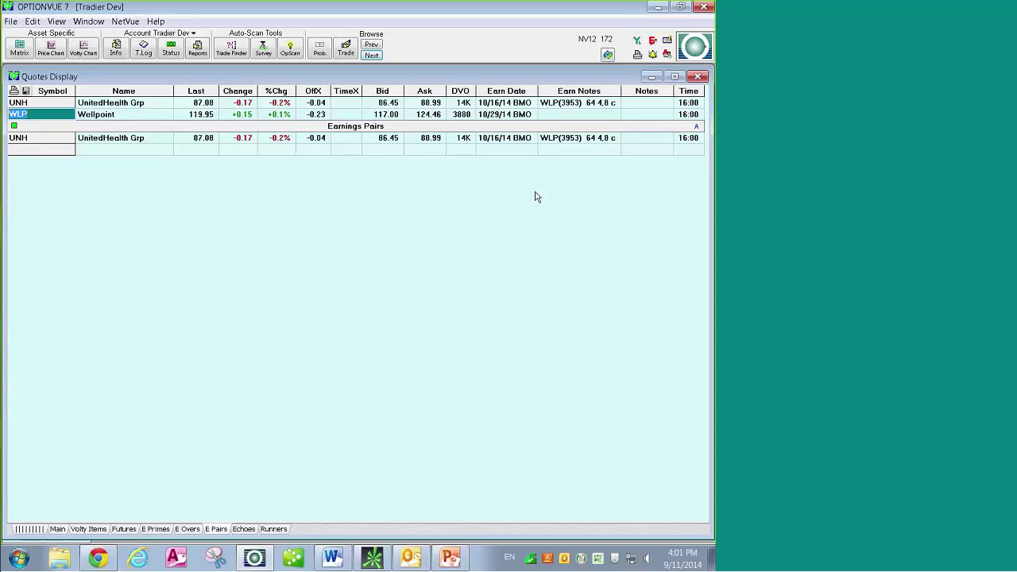
On the Echoes quote page, insert two rows above the Echoes heading and add the symbols BHI and WFT.
click(244, 529)
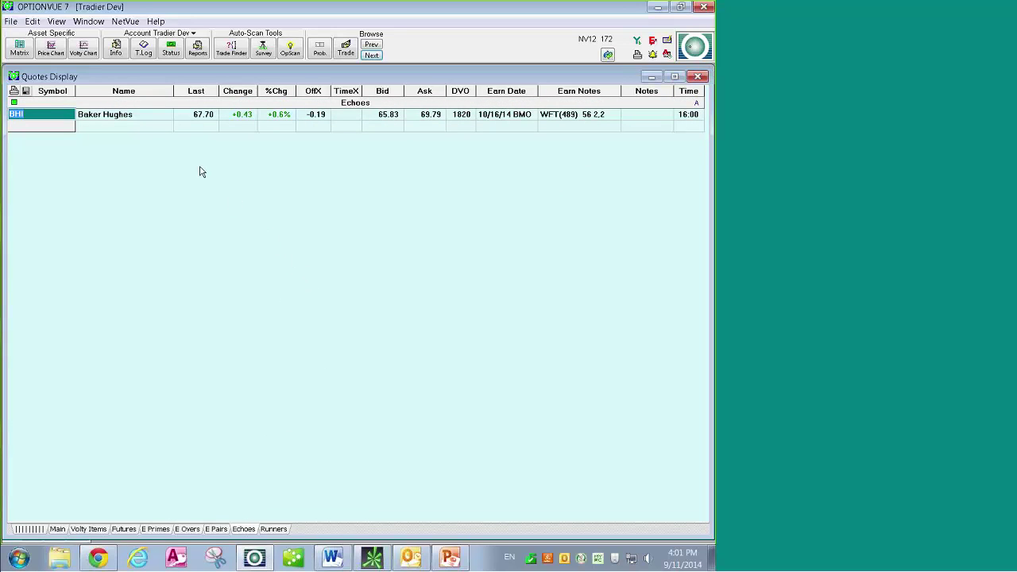
click(183, 104)
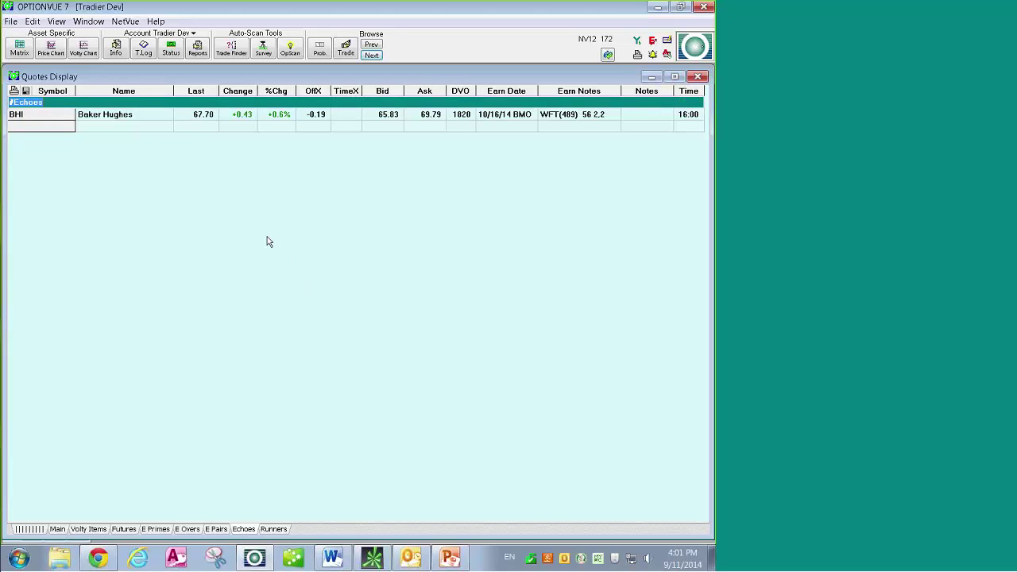
key(Insert)
key(Insert)
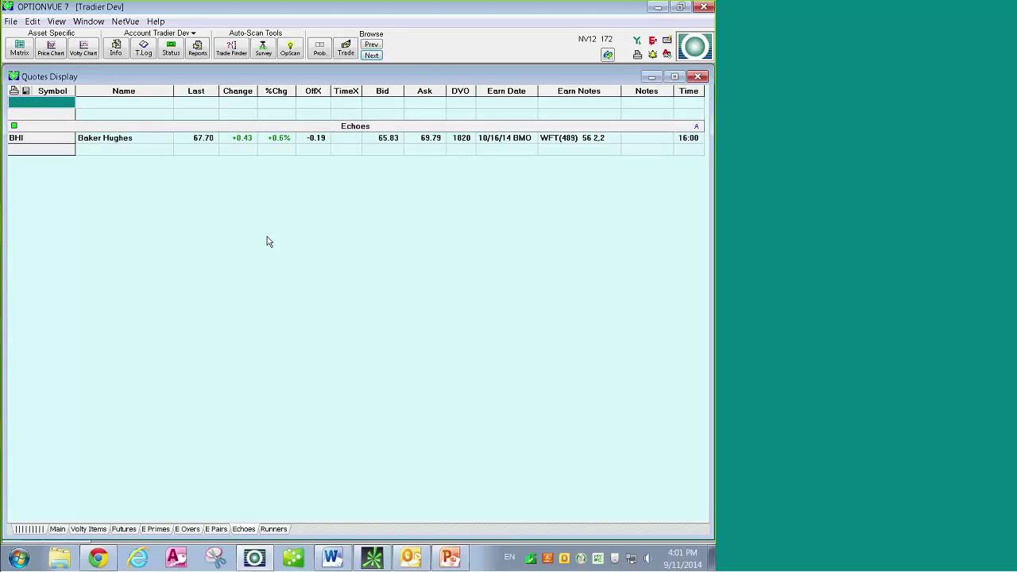
text(BHI)
key(Return)
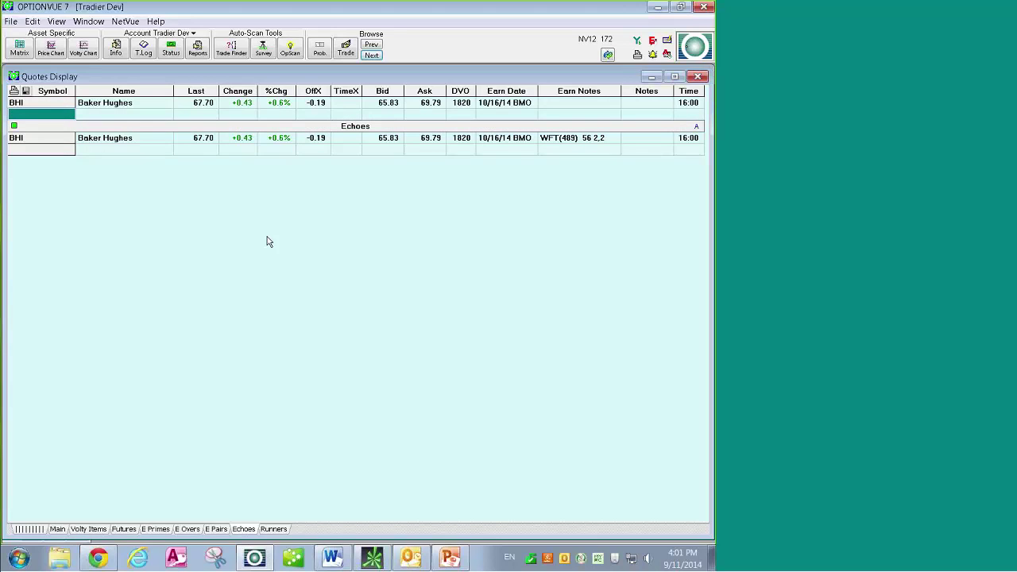
text(WFT)
key(Return)
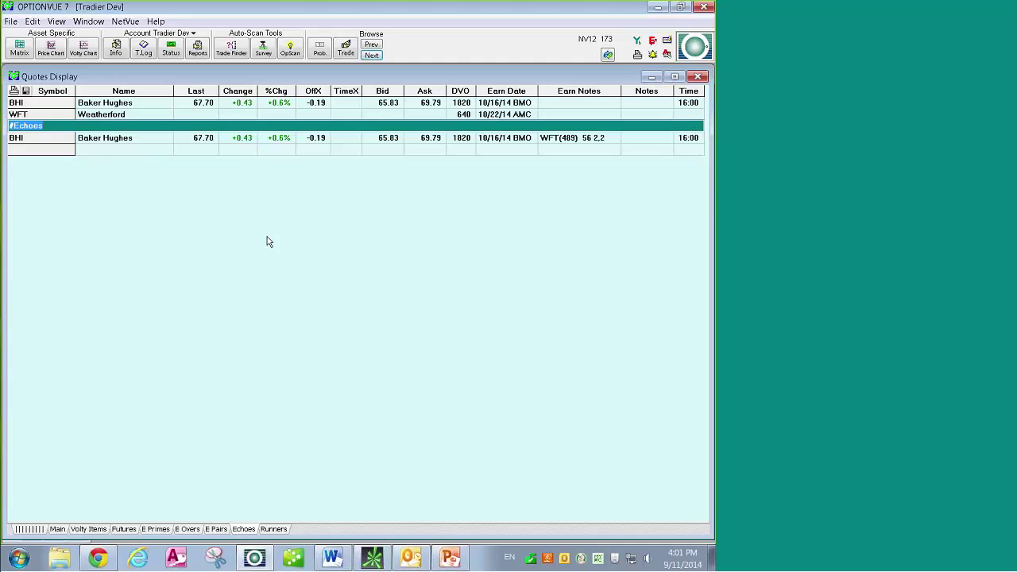
Open the BHI price chart, move its window below the quotes, and mark the 07/17/14 earnings bar.
click(108, 104)
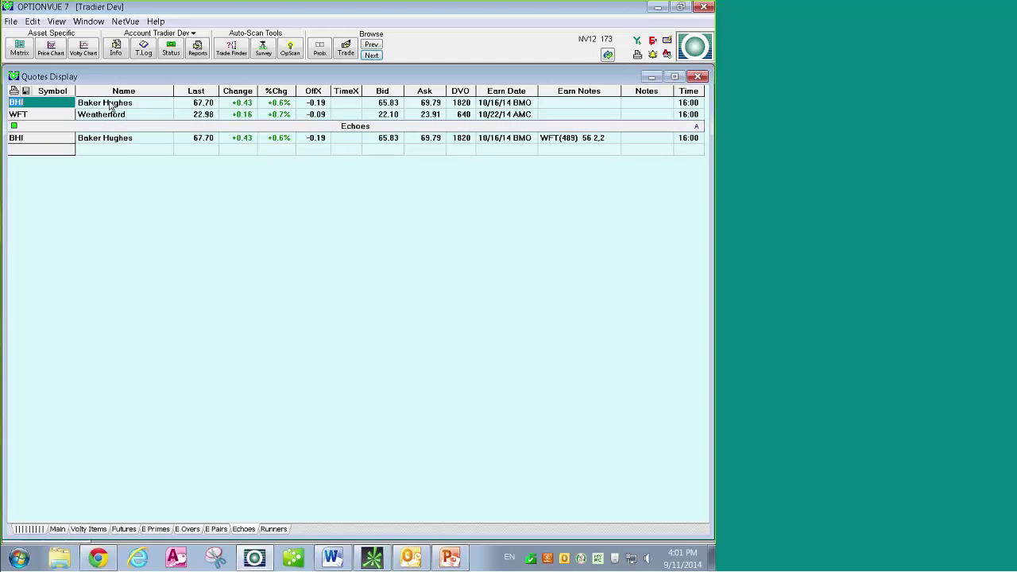
click(50, 49)
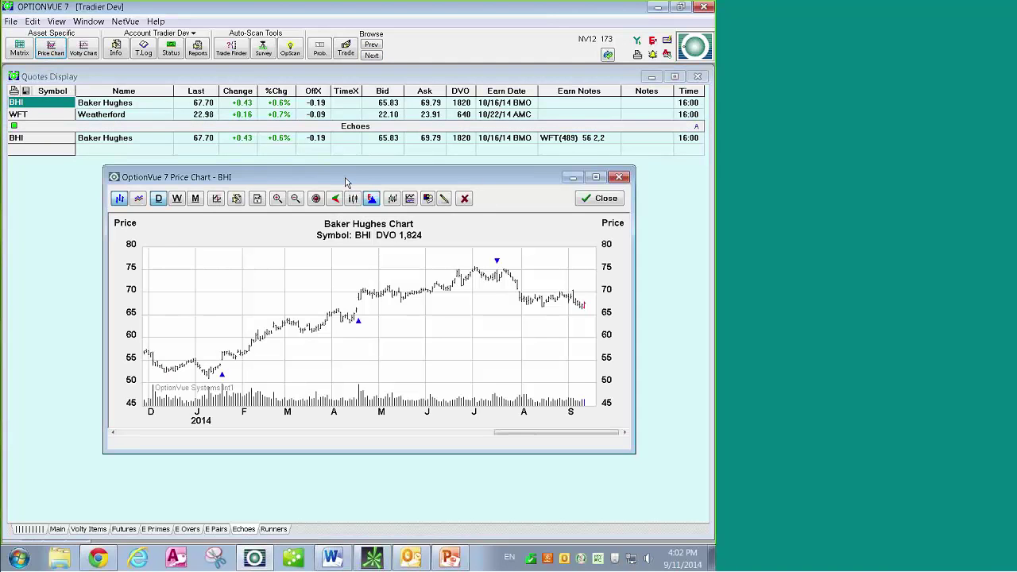
drag(339, 169, 316, 158)
click(476, 321)
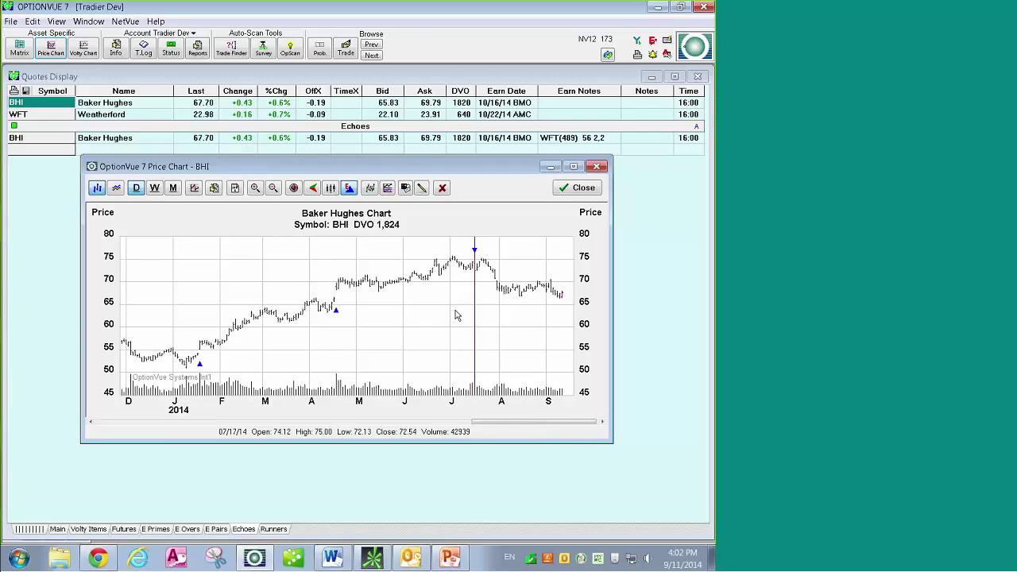
Mark the 04/17/14 earnings bar on the BHI chart and alternate with WFT to compare their reactions.
click(339, 334)
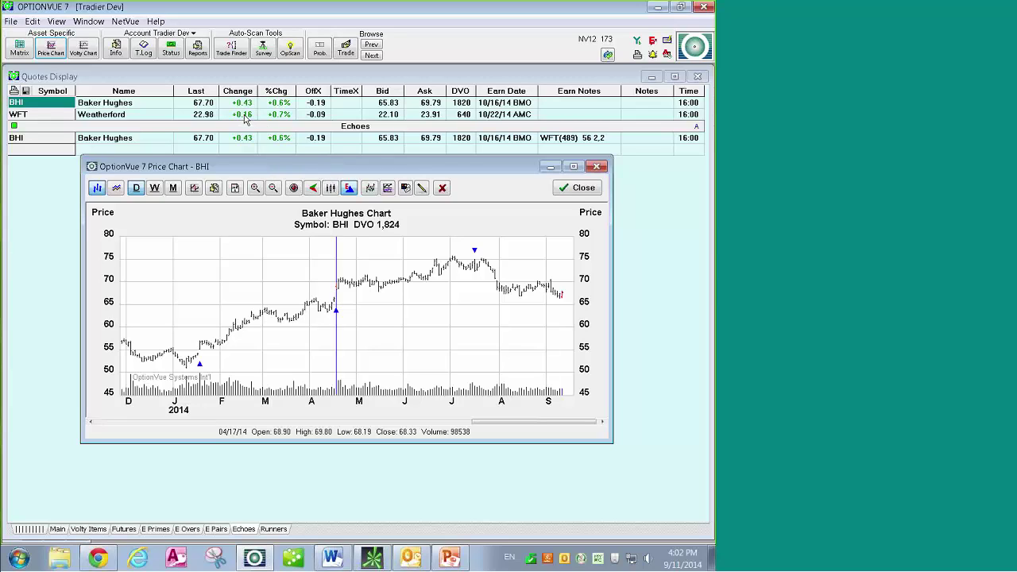
click(371, 55)
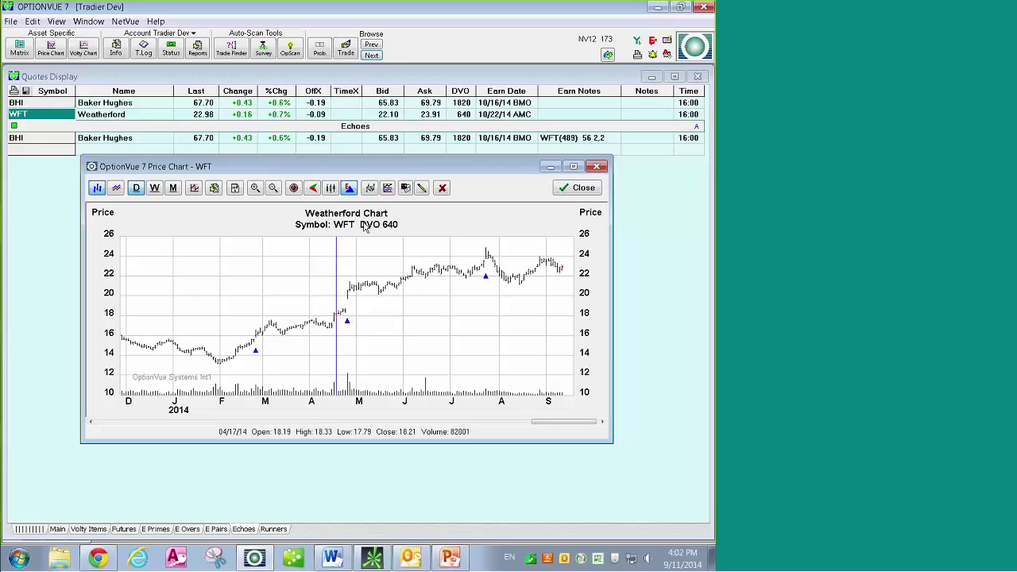
click(372, 56)
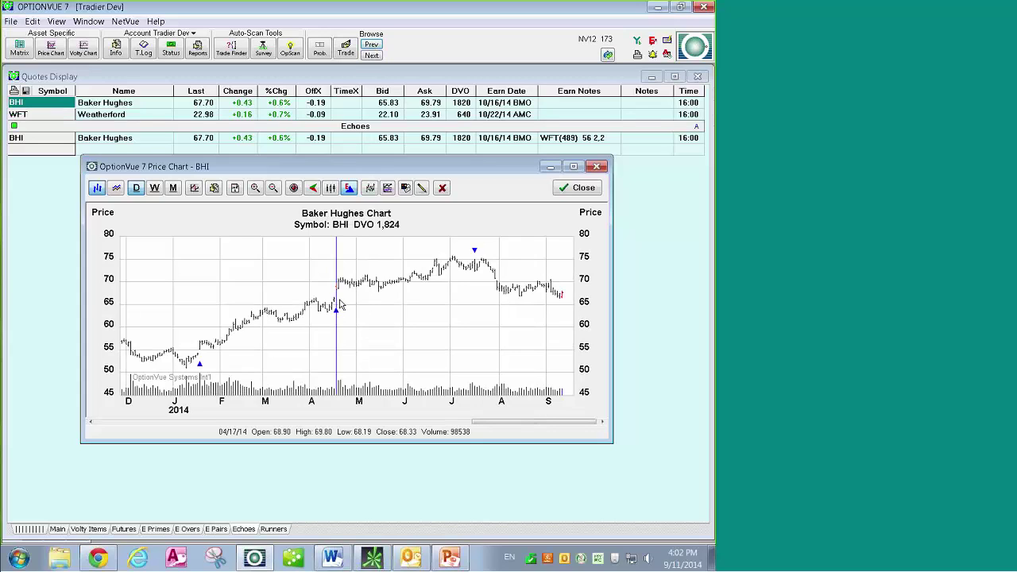
click(371, 56)
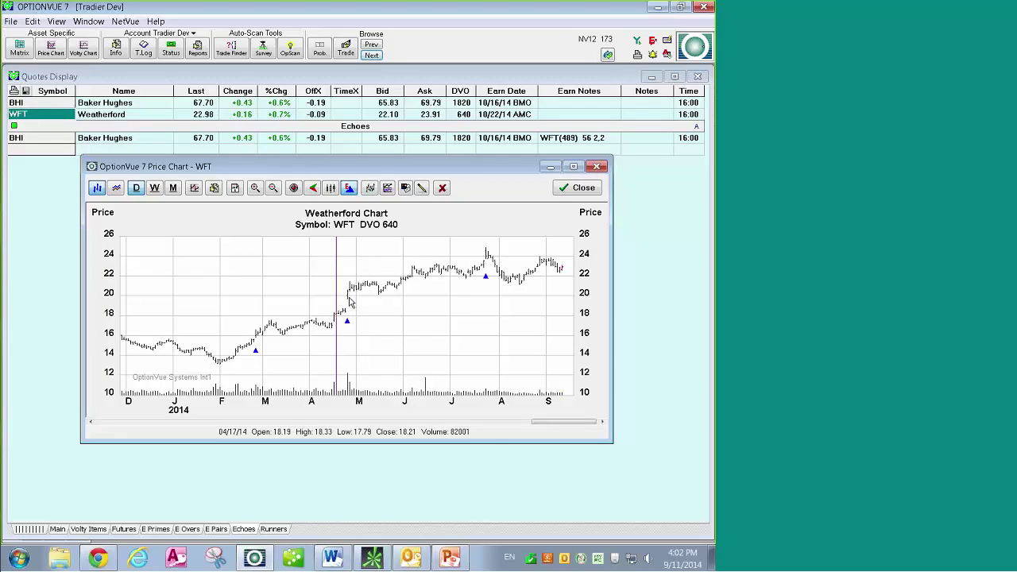
Inspect the days around BHI's January earnings marker, mark the 01/21/14 bar, and compare it with WFT around that date.
click(371, 45)
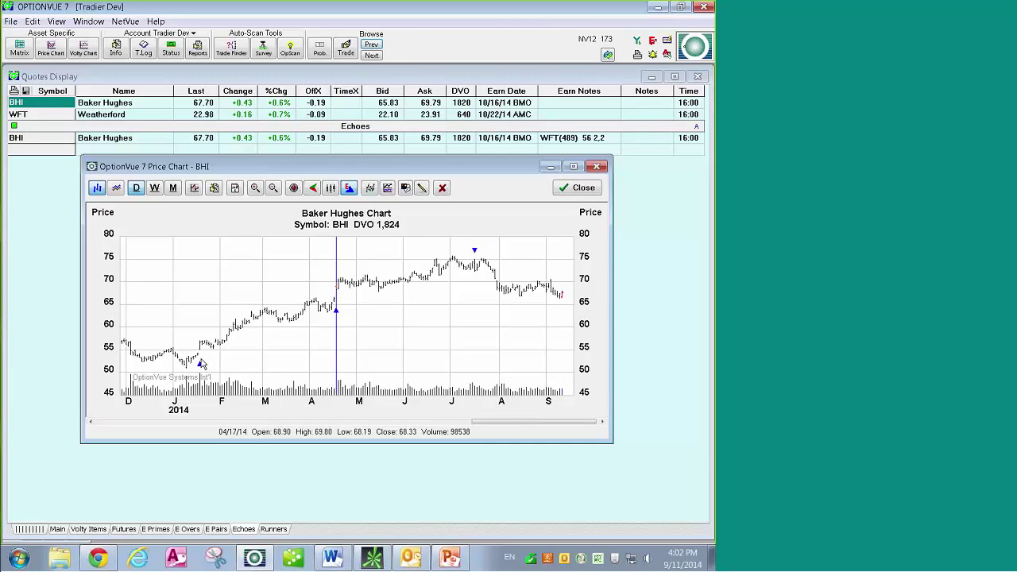
click(197, 318)
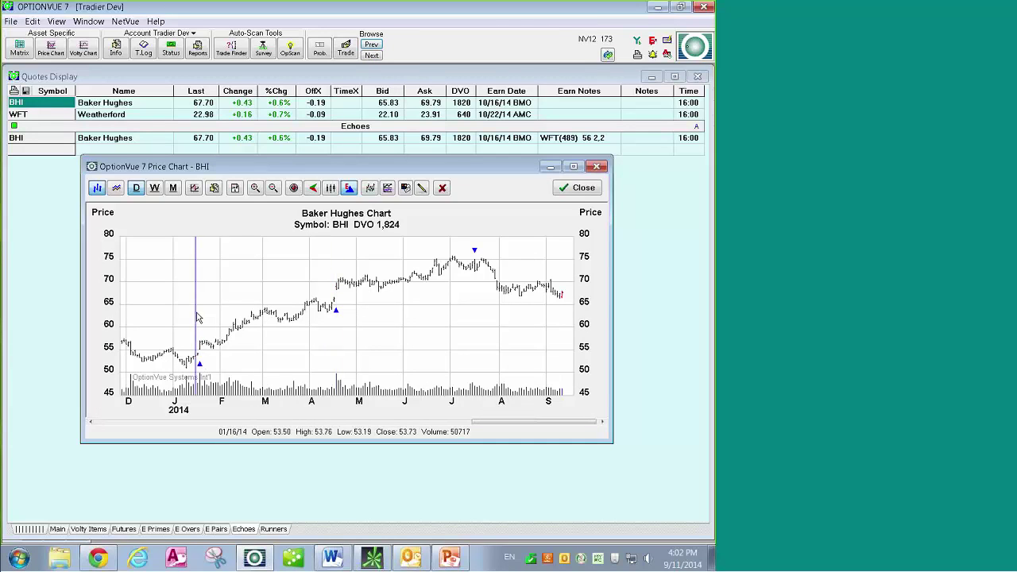
click(200, 317)
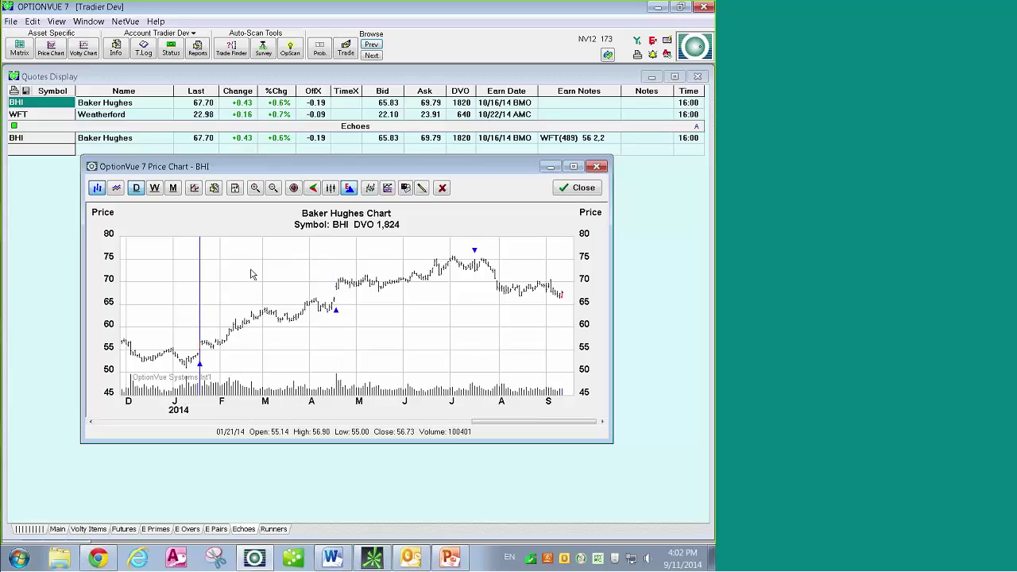
click(198, 308)
click(201, 309)
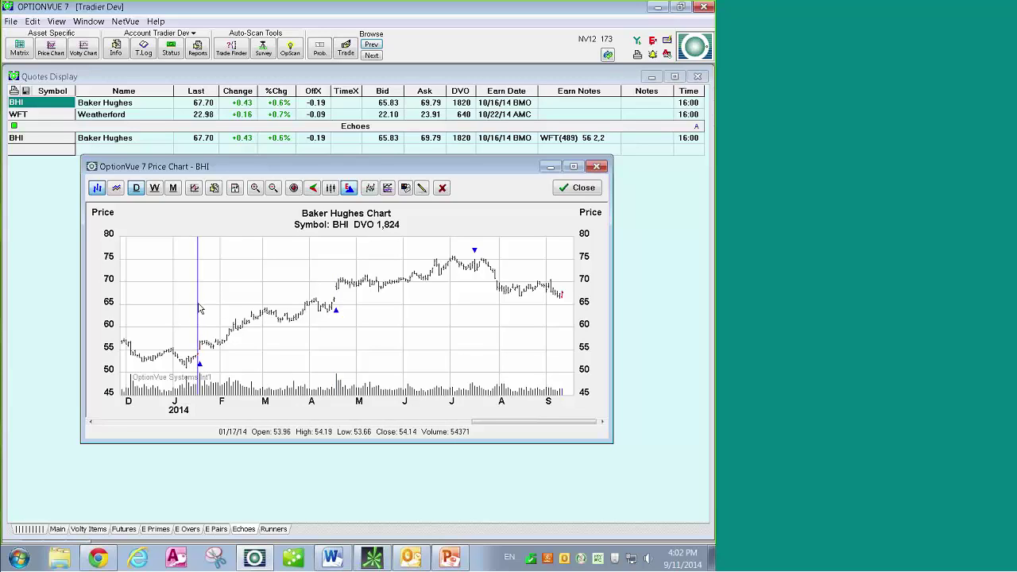
click(201, 308)
drag(201, 309, 196, 308)
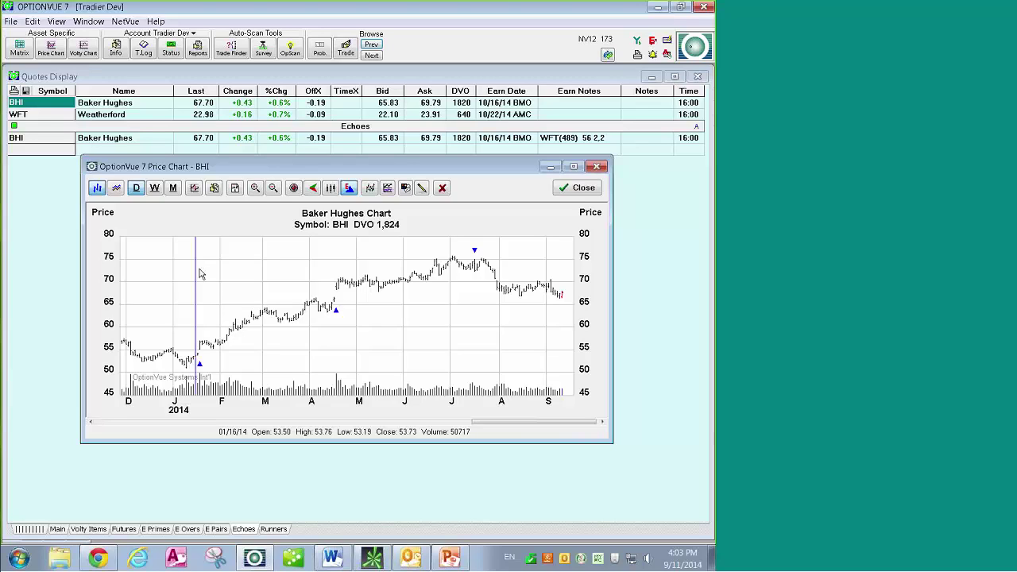
click(201, 314)
click(201, 315)
click(202, 314)
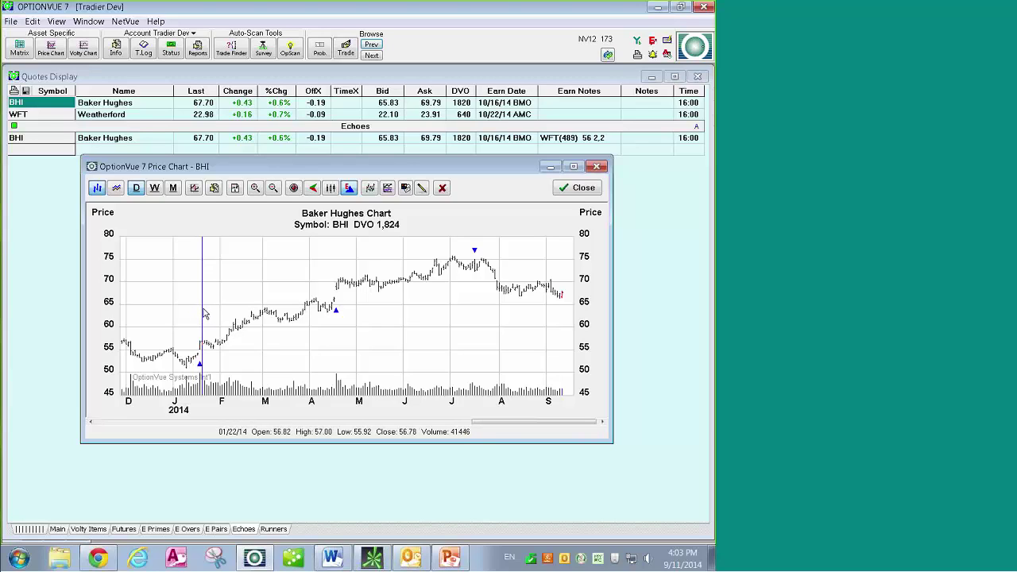
click(202, 314)
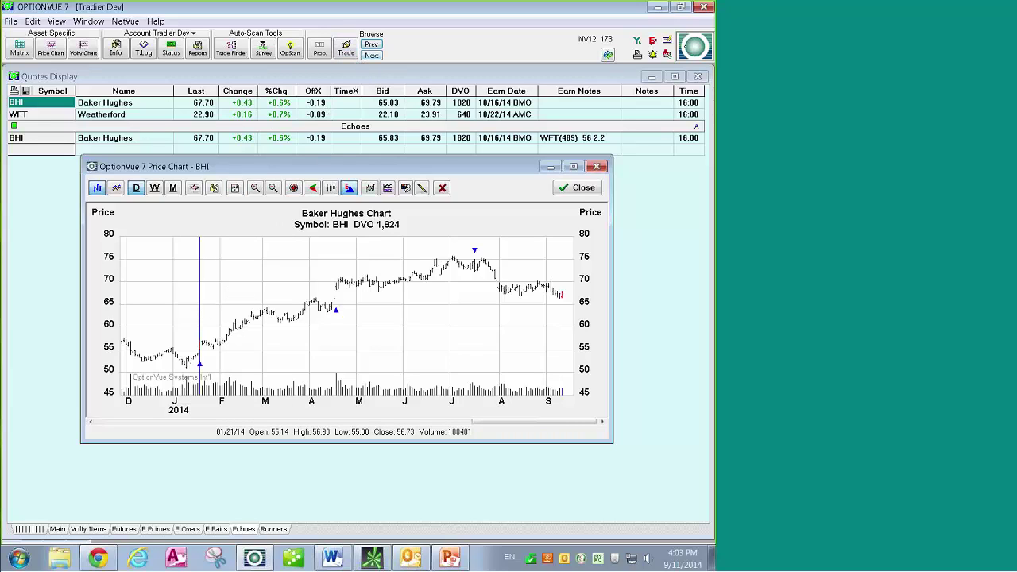
click(371, 55)
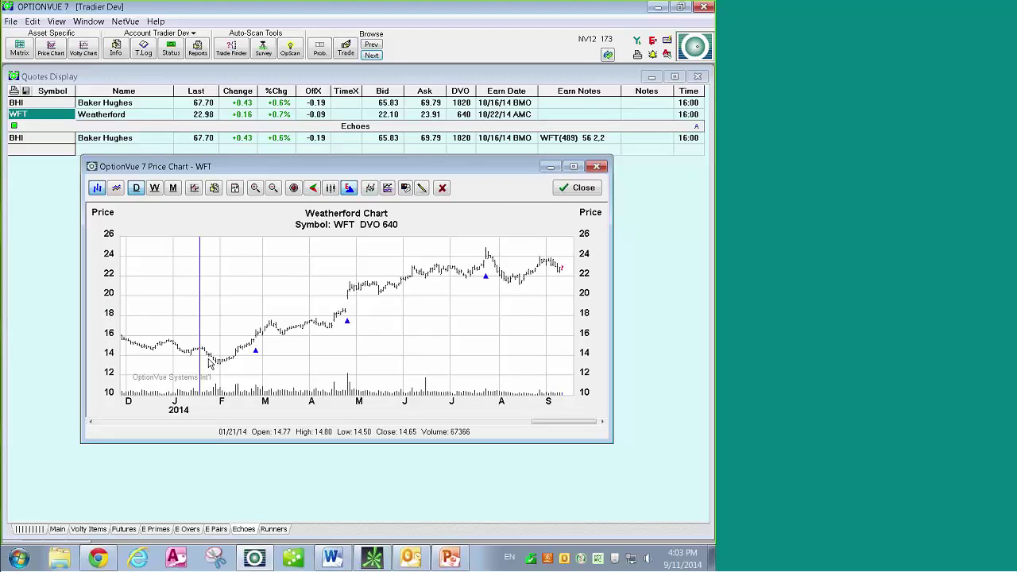
mouse_move(205, 364)
mouse_down()
mouse_move(251, 369)
mouse_move(202, 370)
mouse_up()
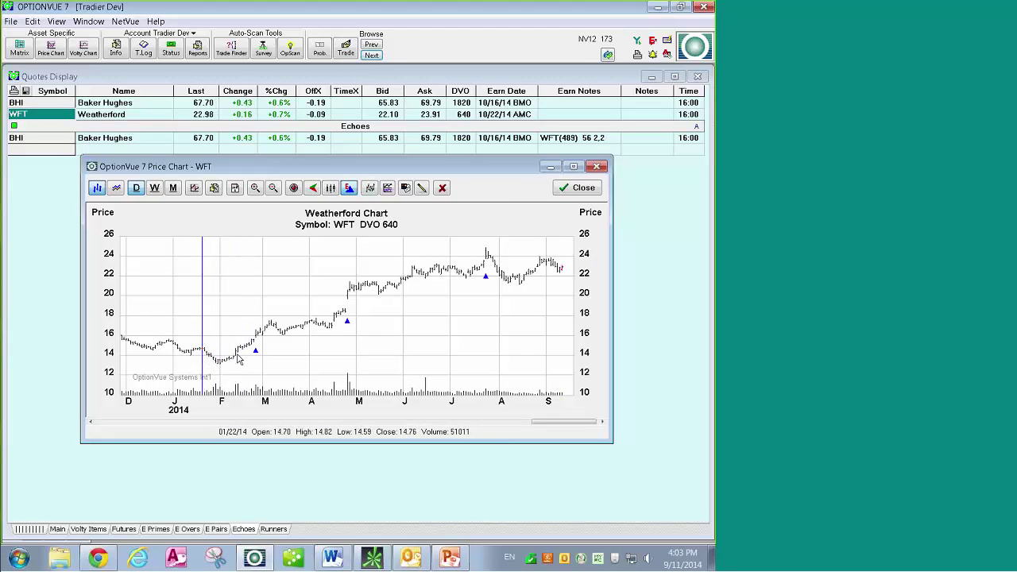
Close the WFT chart and open the CSIQ price chart from the Runners quote page.
click(577, 188)
click(273, 528)
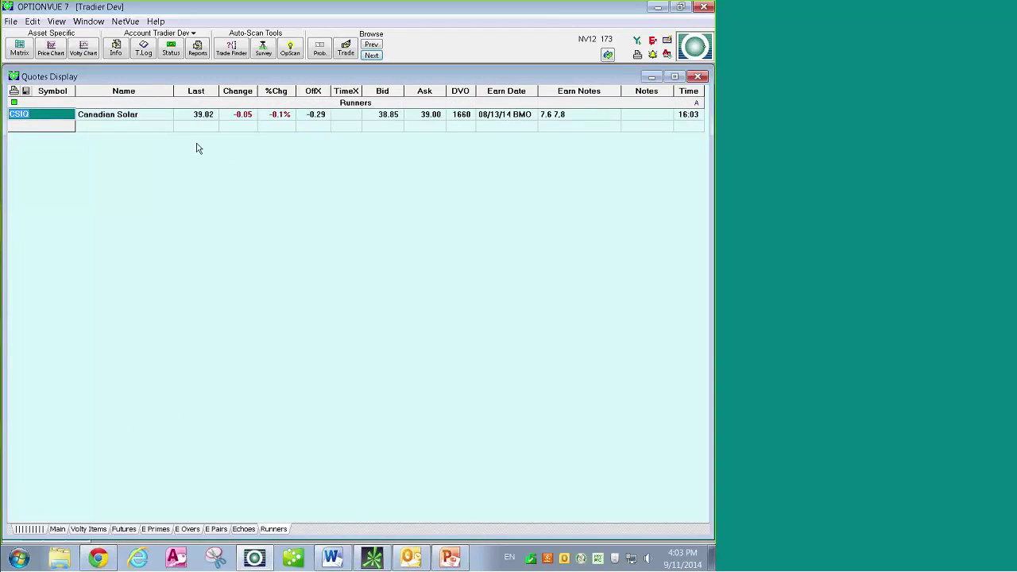
click(50, 50)
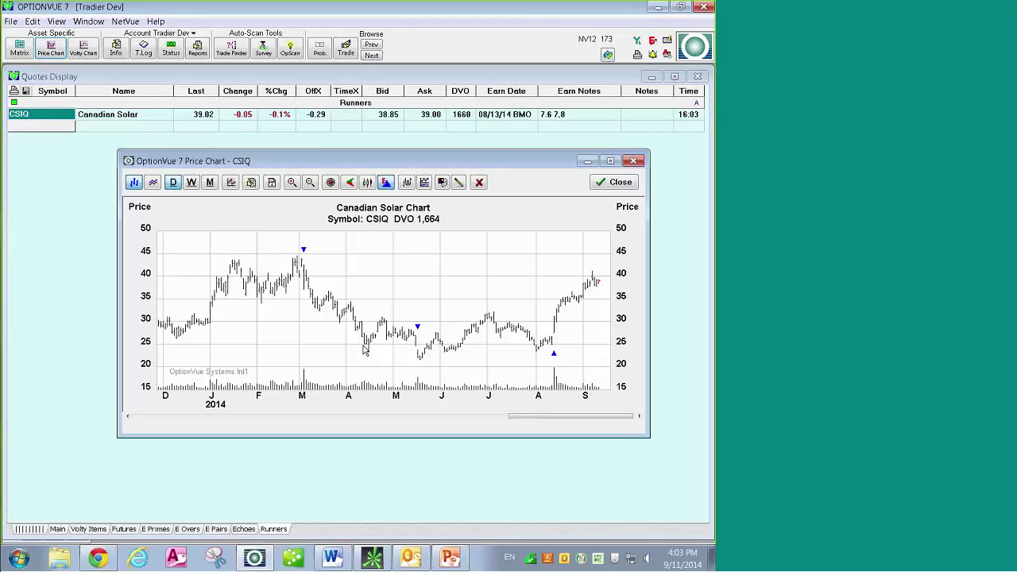
Inspect the CSIQ bars around the March earnings marker, alternating between the 03/04/14 and 03/05/14 bars.
click(302, 303)
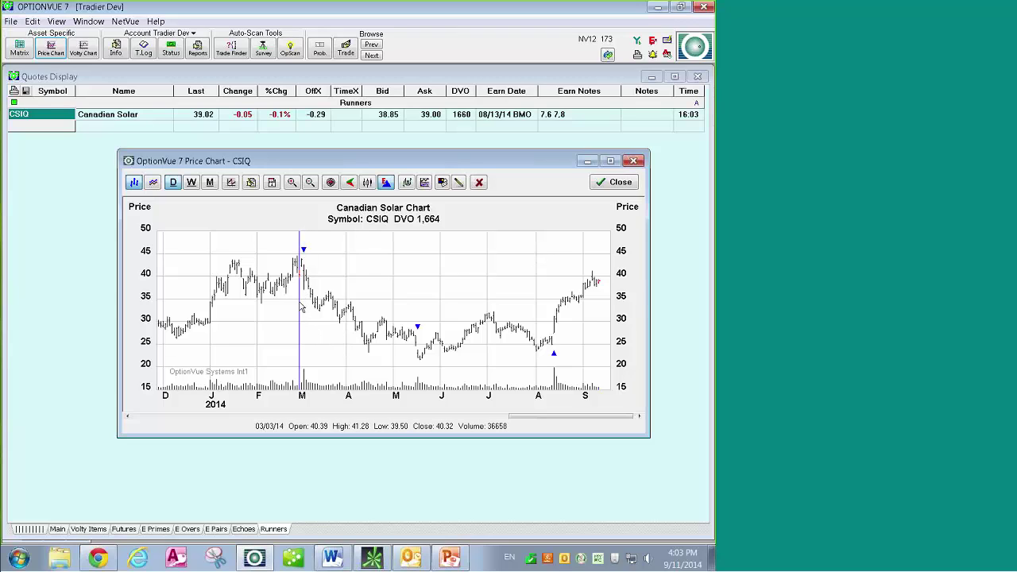
click(301, 307)
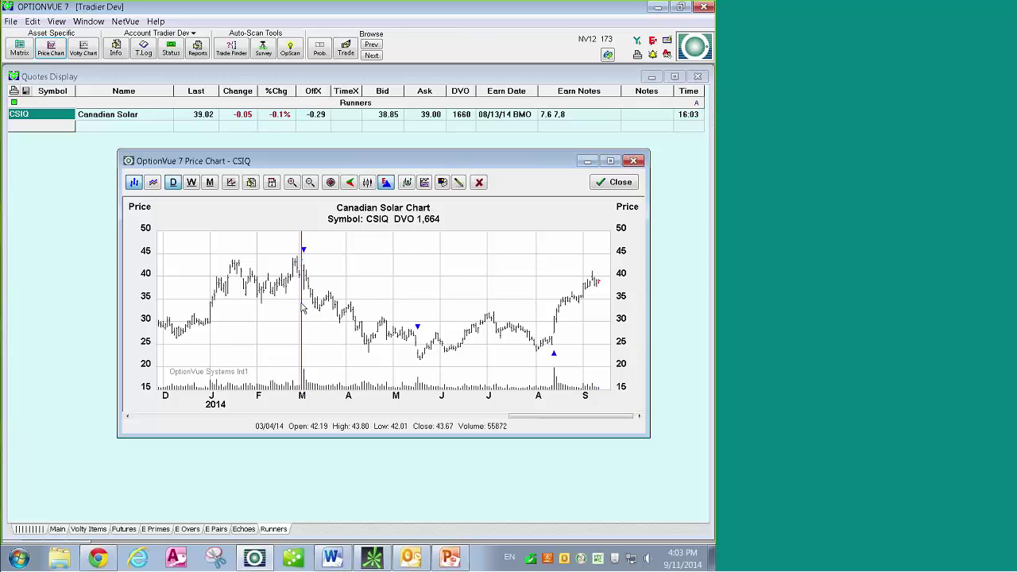
click(304, 309)
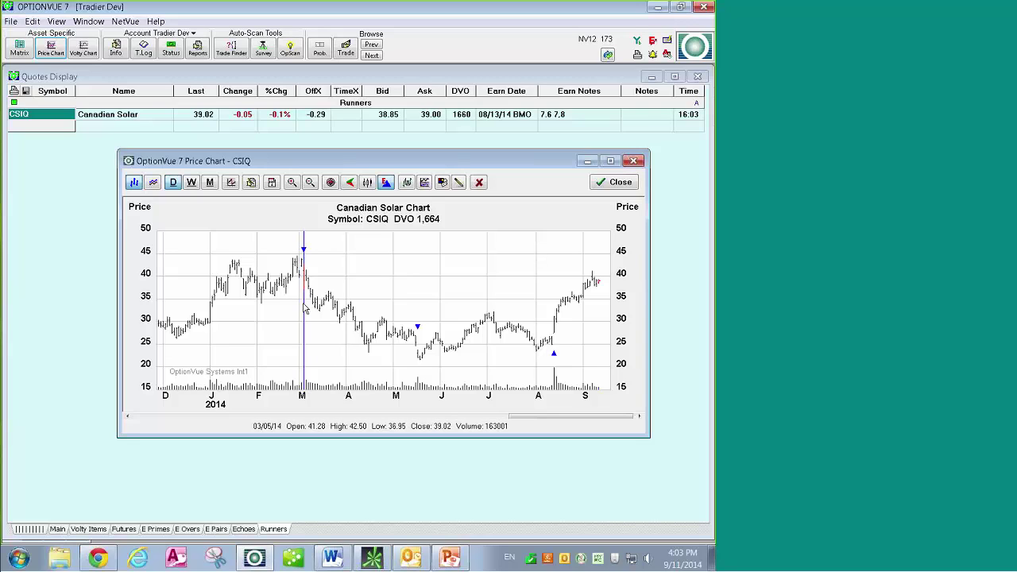
click(302, 308)
click(304, 309)
click(302, 309)
click(306, 310)
Inspect the 08/13/14 earnings bar and the earlier 07/03/14 bar on the CSIQ chart, then close the chart.
mouse_move(305, 309)
mouse_down()
mouse_move(401, 318)
mouse_move(416, 377)
mouse_move(559, 373)
mouse_up()
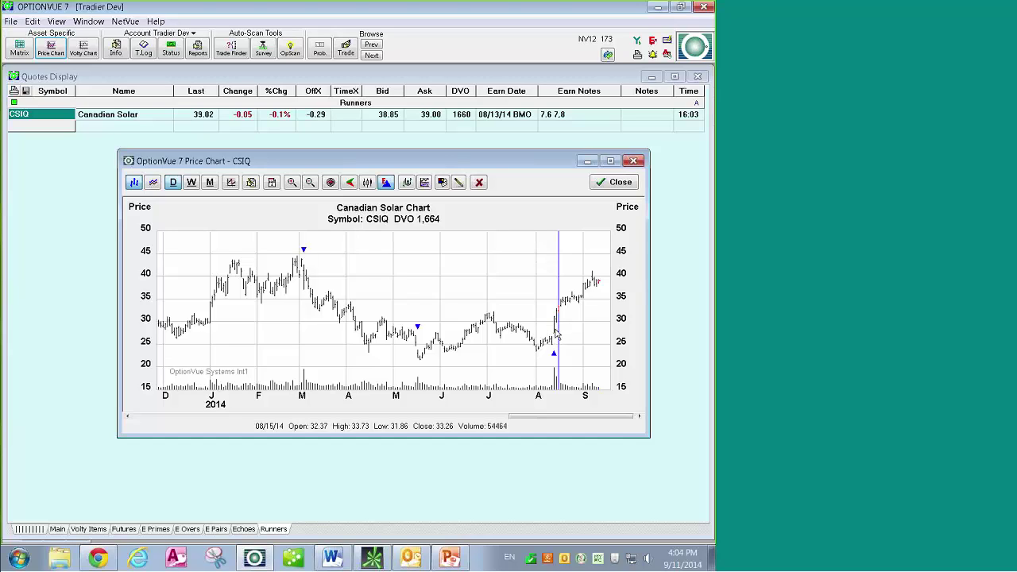
click(554, 341)
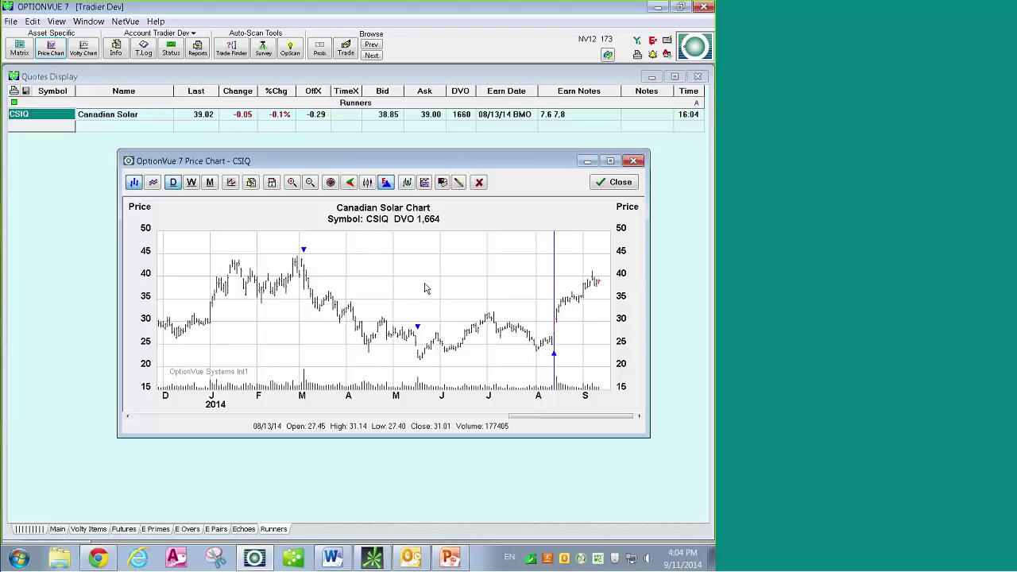
drag(545, 343, 491, 343)
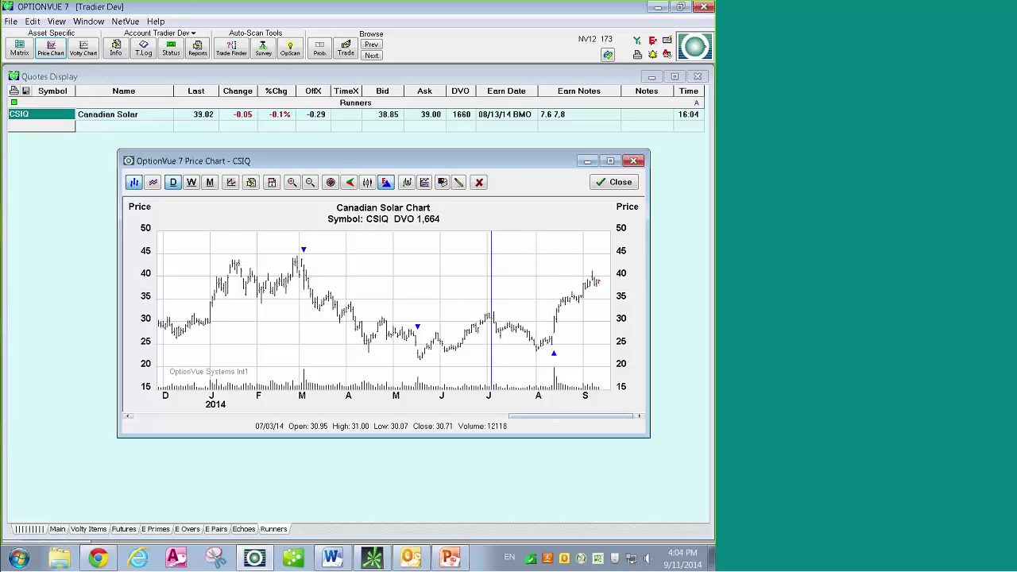
drag(555, 416, 537, 421)
click(616, 182)
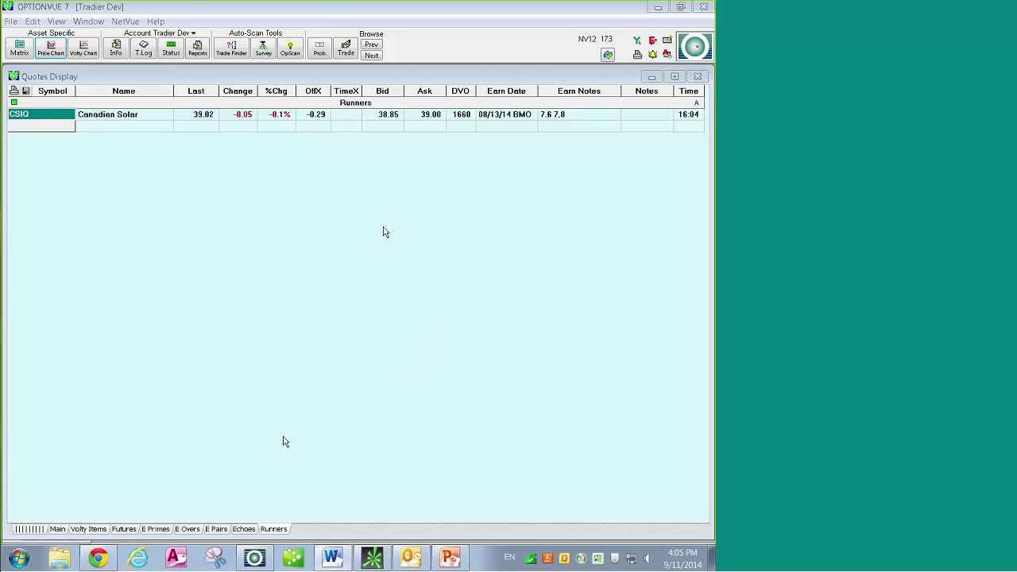
Review the Main, E Primes, E Overs, E Pairs, Echoes and Runners quote pages in turn.
click(62, 534)
click(62, 533)
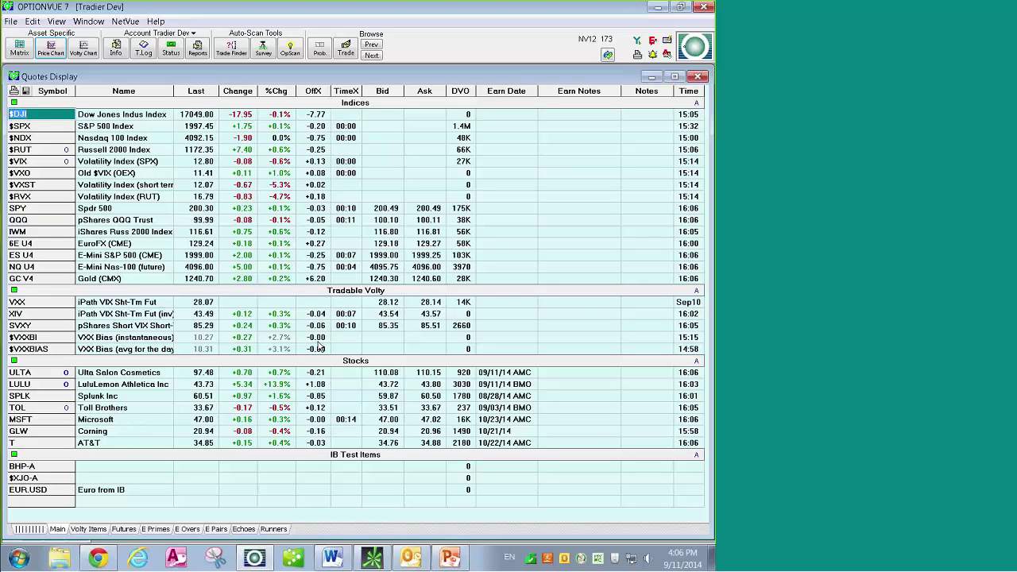
click(155, 530)
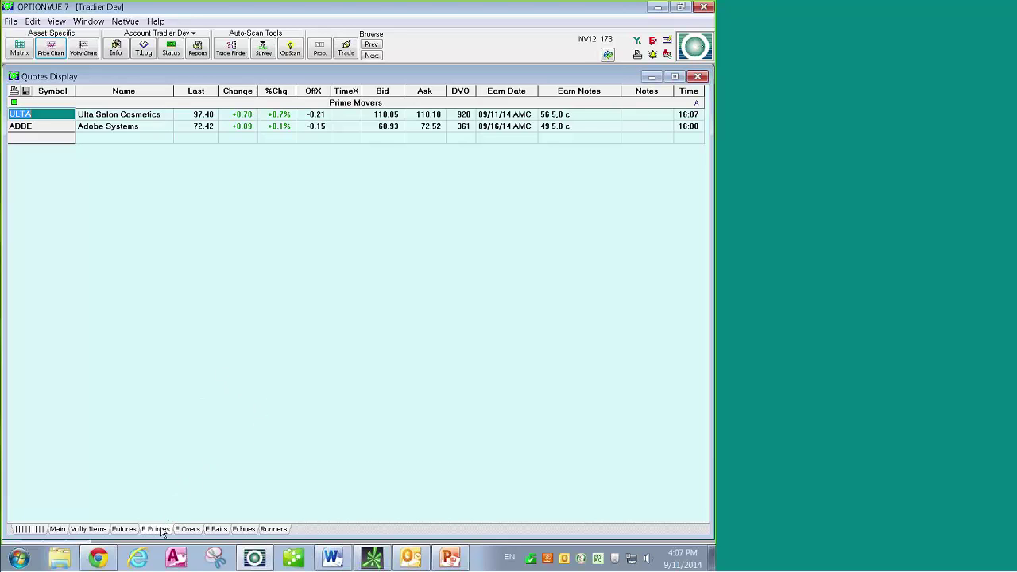
click(185, 531)
click(215, 531)
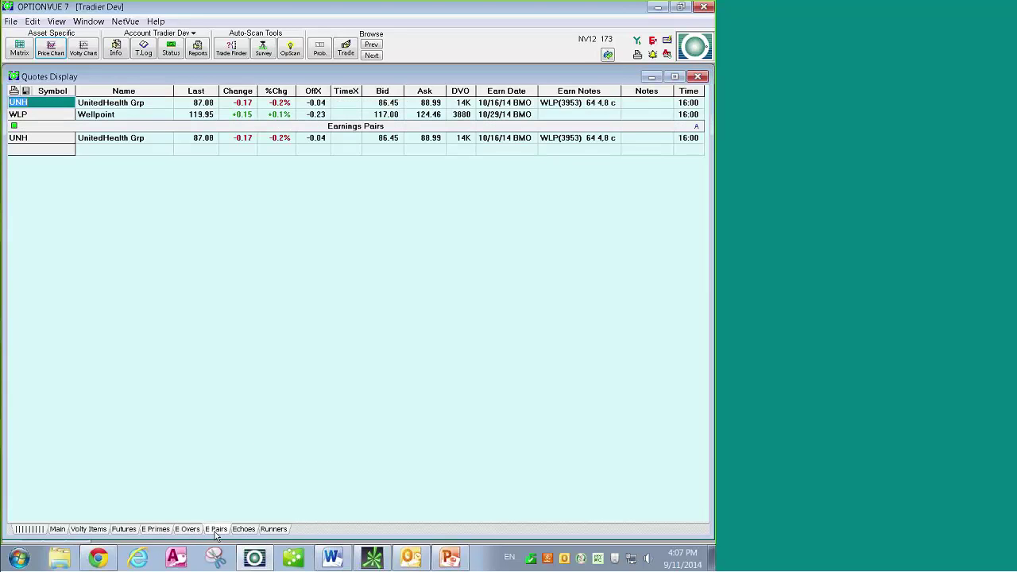
click(243, 530)
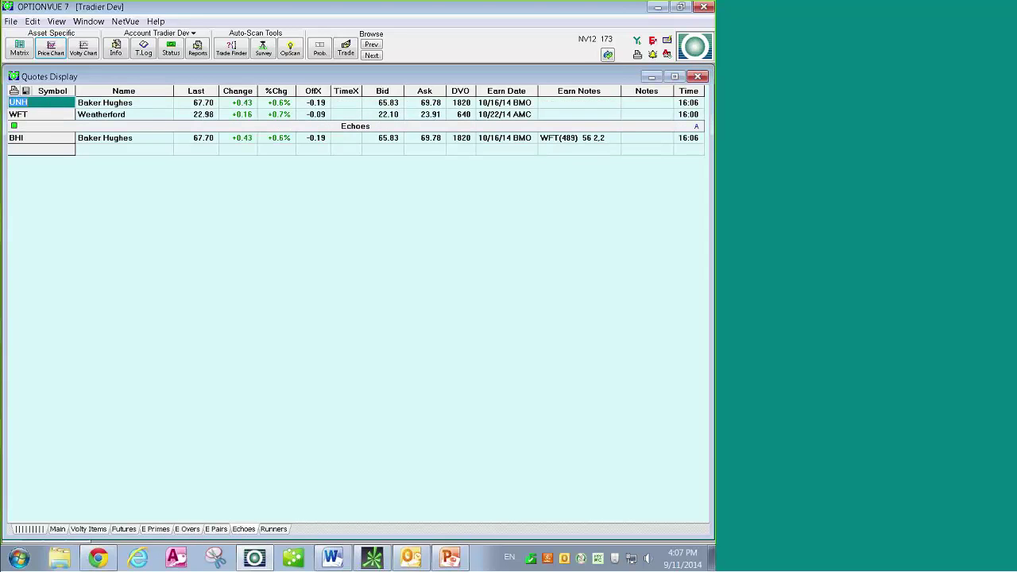
click(274, 530)
Point out the Prime Movers heading on the E Primes page and the Prime Non-Movers heading on the E Overs page.
click(160, 530)
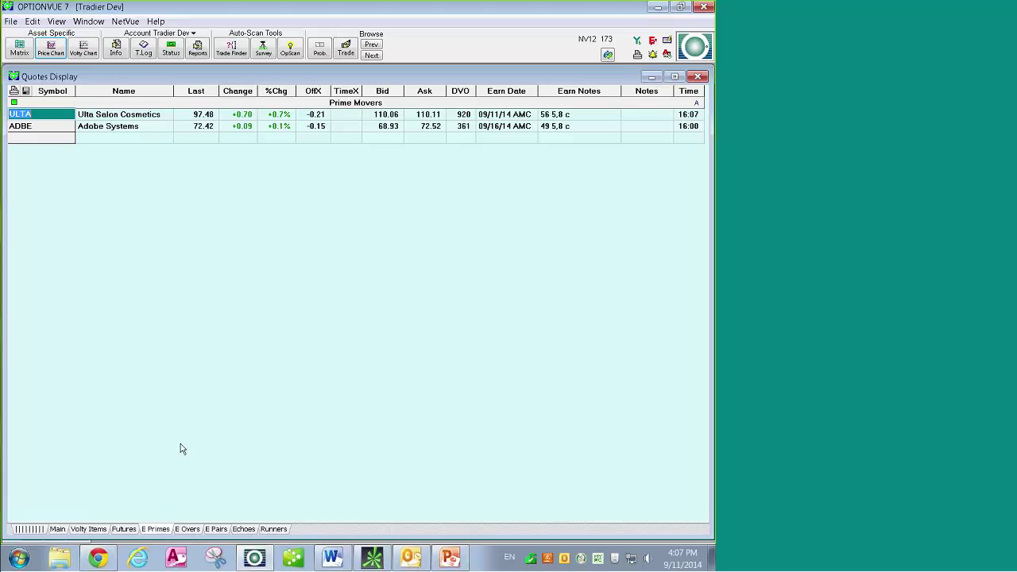
click(253, 104)
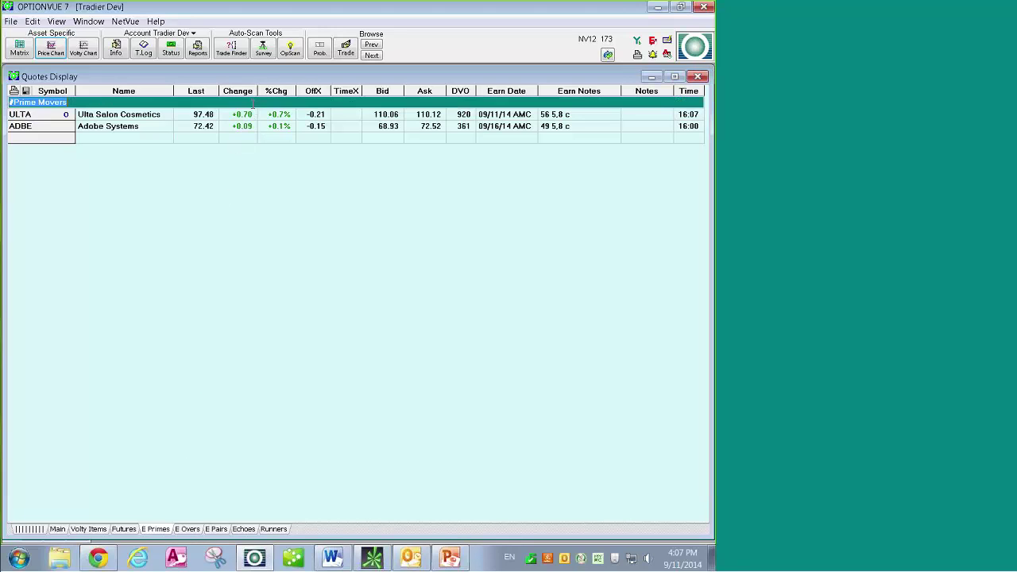
click(189, 530)
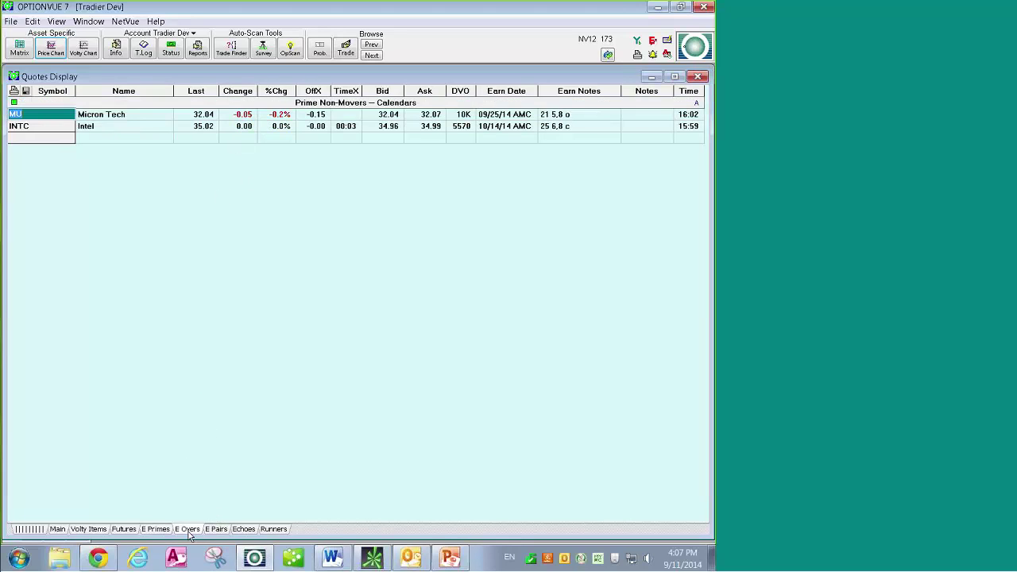
click(266, 104)
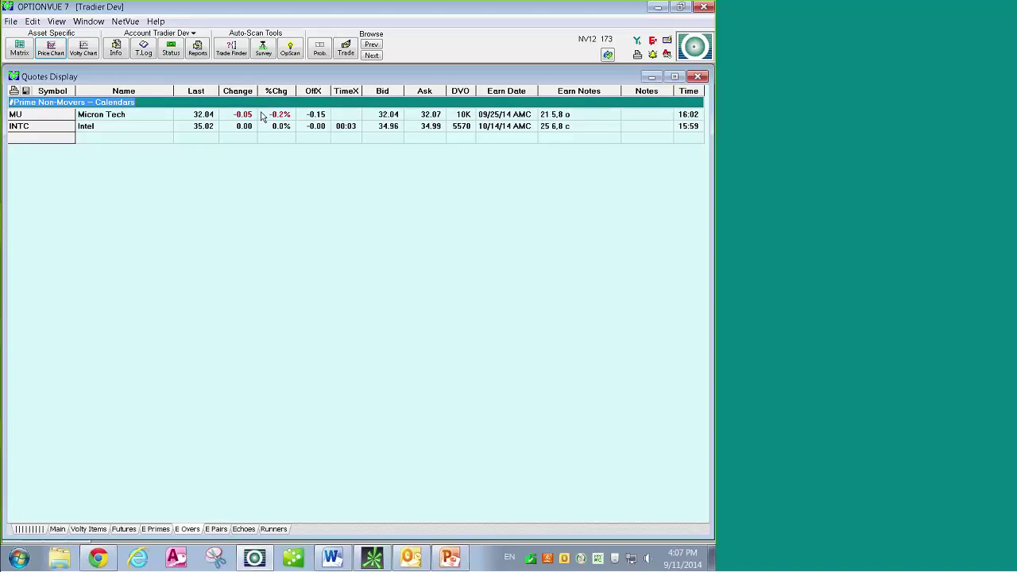
click(261, 115)
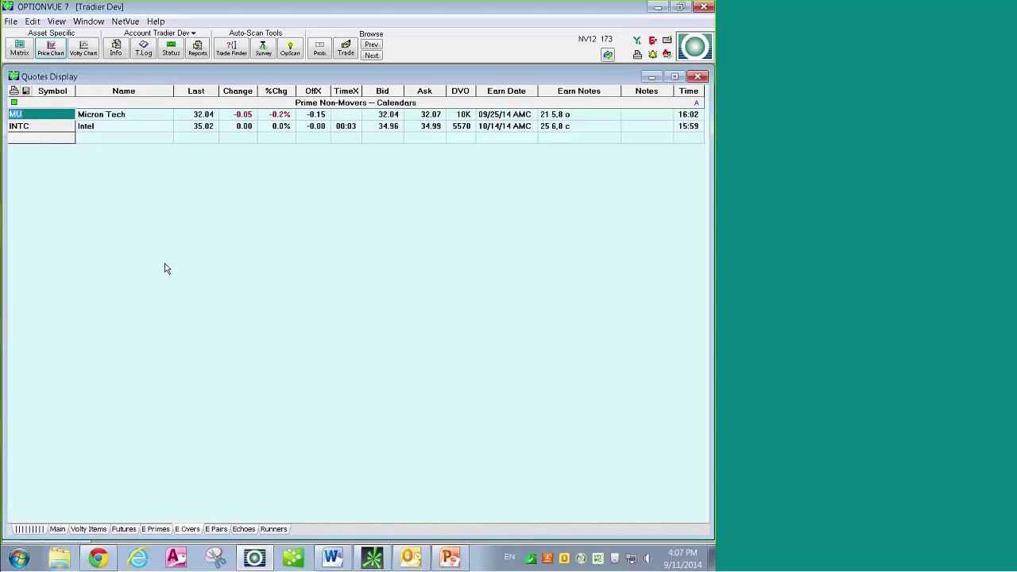
Add a section heading named Temp with the entry #Temp in the blank row below INTC on the E Overs page.
click(134, 142)
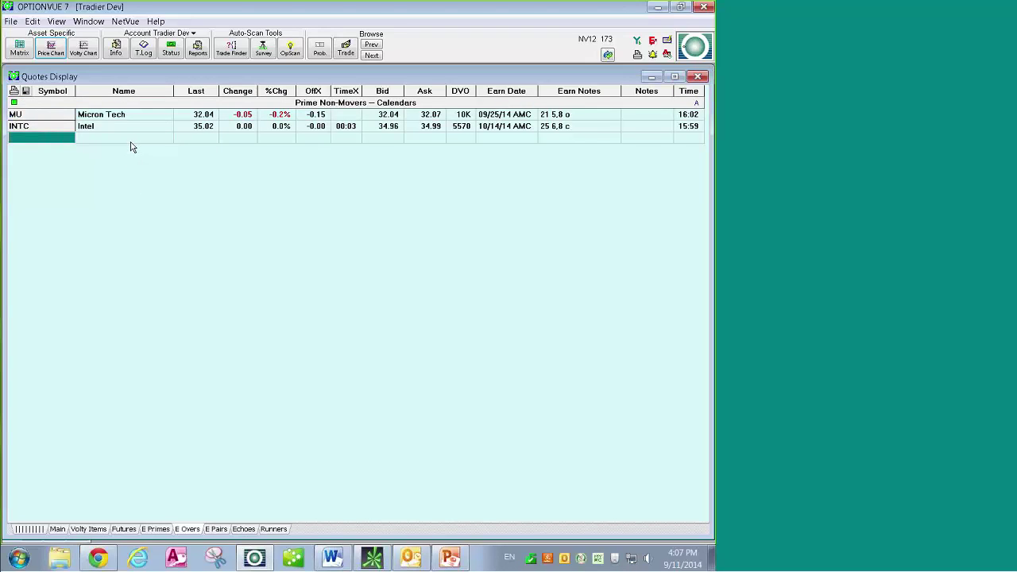
text(#Temp)
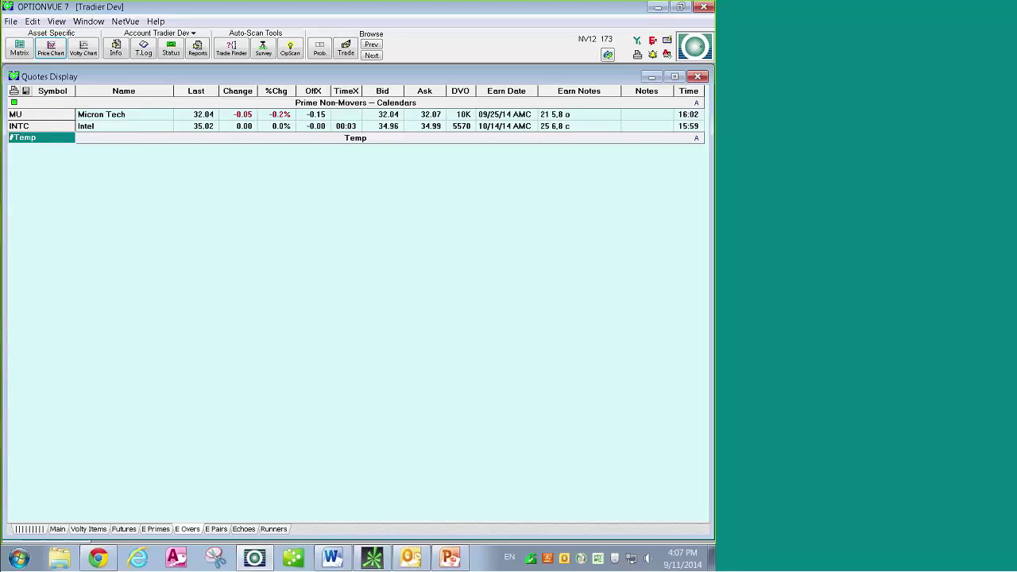
click(122, 127)
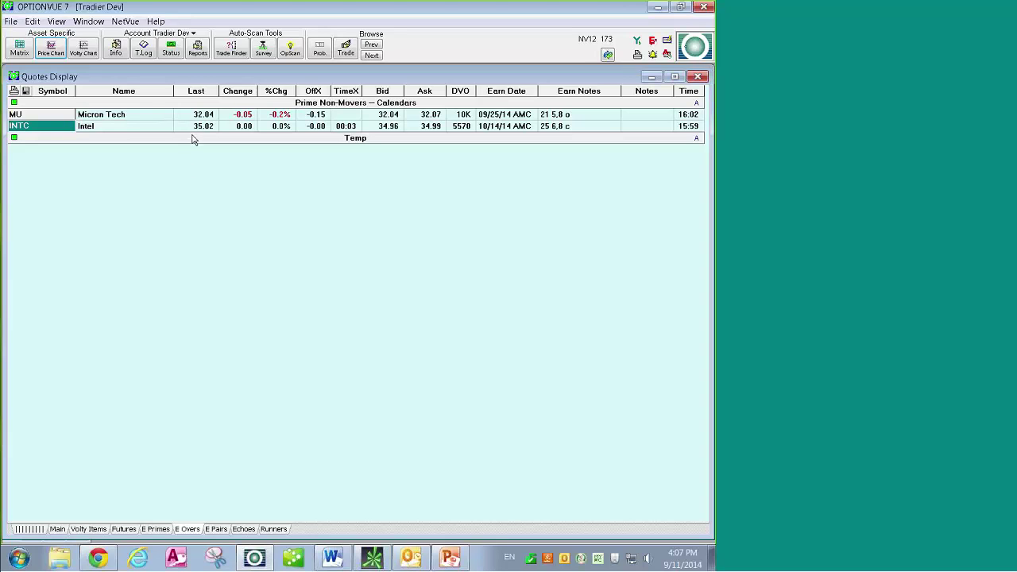
Insert four blank rows above MU on the E Overs page and show the text behind the Prime Non-Movers heading.
click(159, 117)
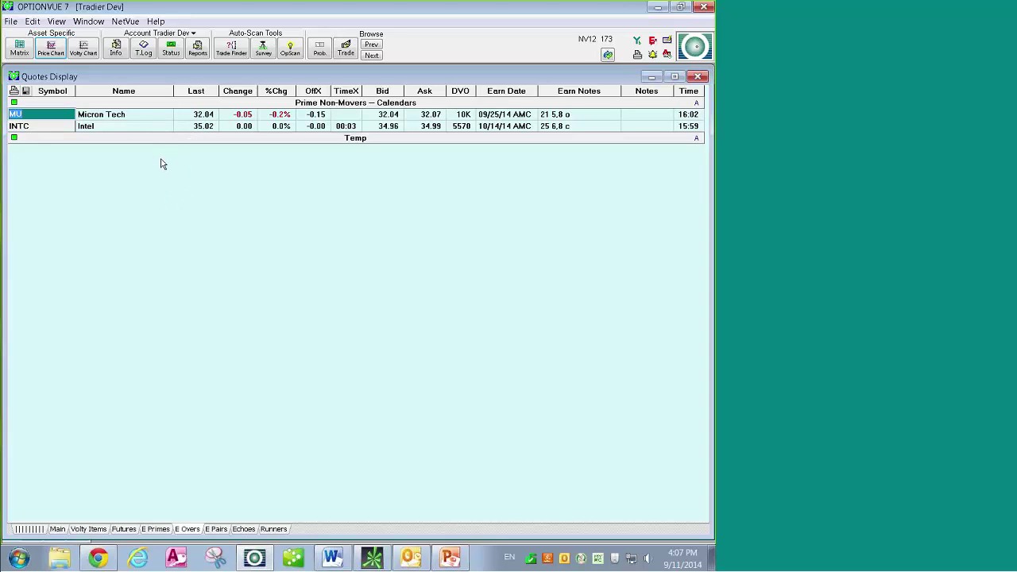
key(Insert)
key(Insert)
key(Insert)
key(Insert)
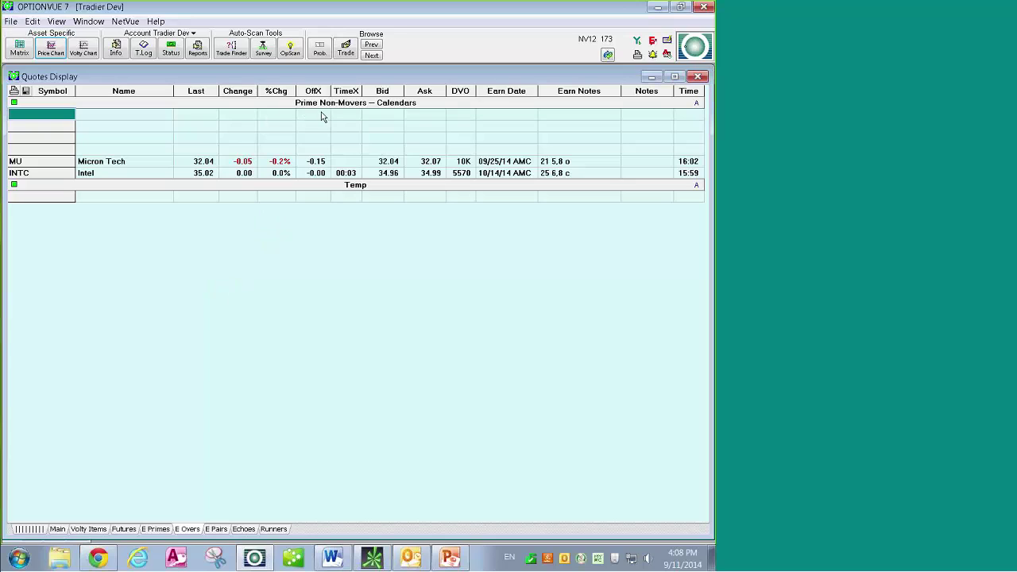
double_click(283, 103)
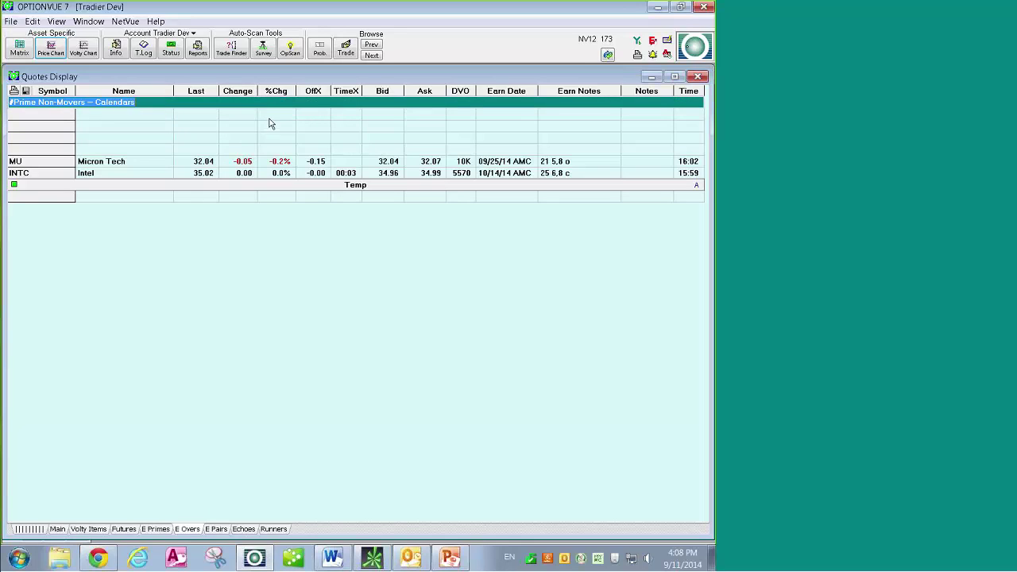
key(Return)
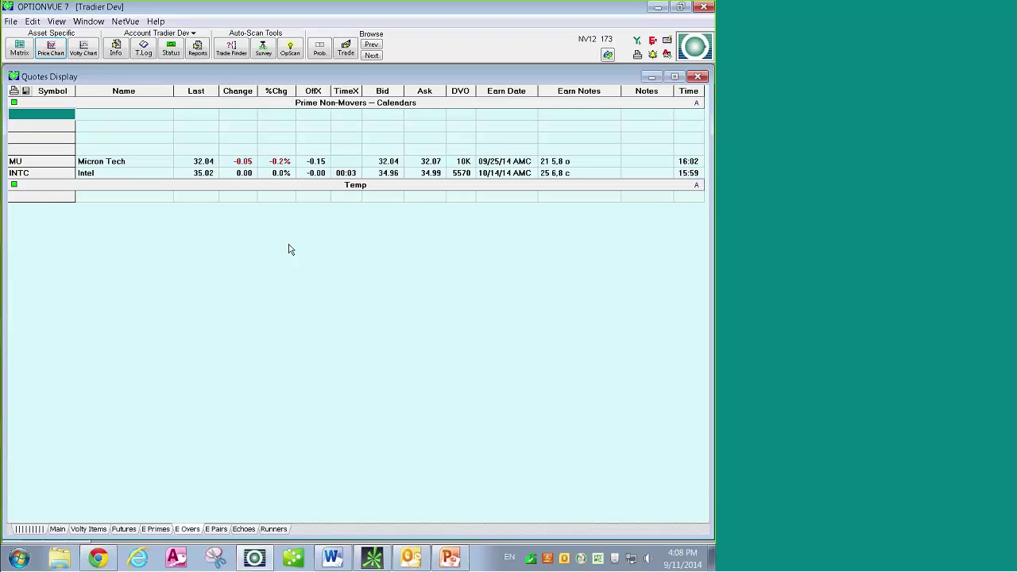
Delete the temporary UNH and WLP rows above the Earnings Pairs heading on the E Pairs page.
click(224, 530)
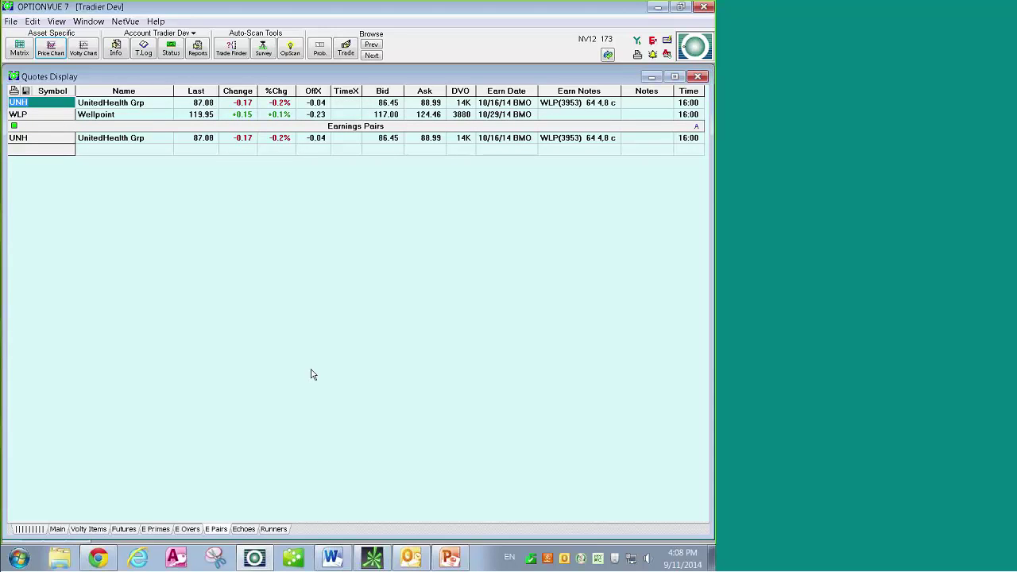
click(167, 143)
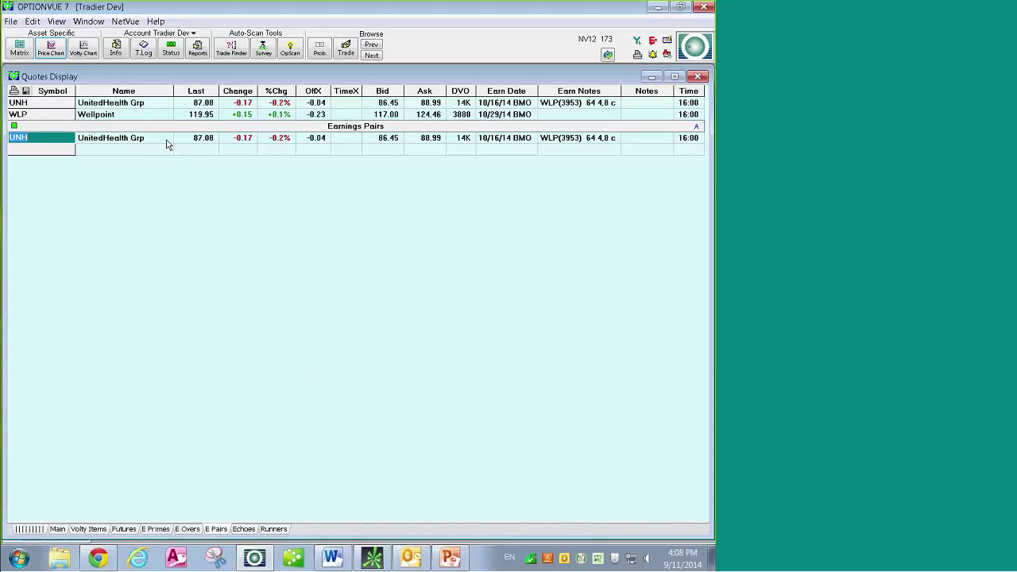
click(135, 105)
click(131, 117)
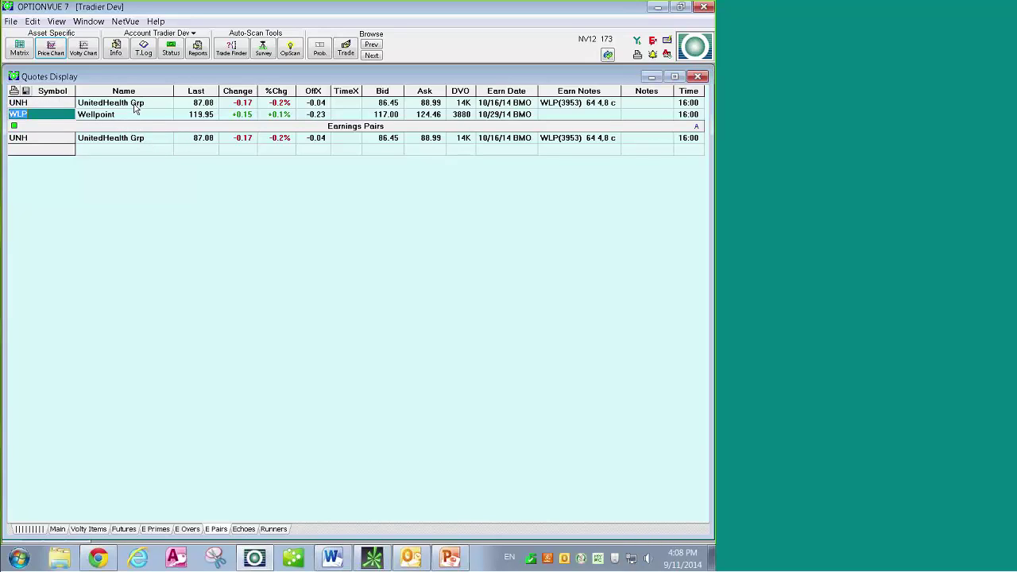
click(134, 105)
click(128, 117)
click(139, 105)
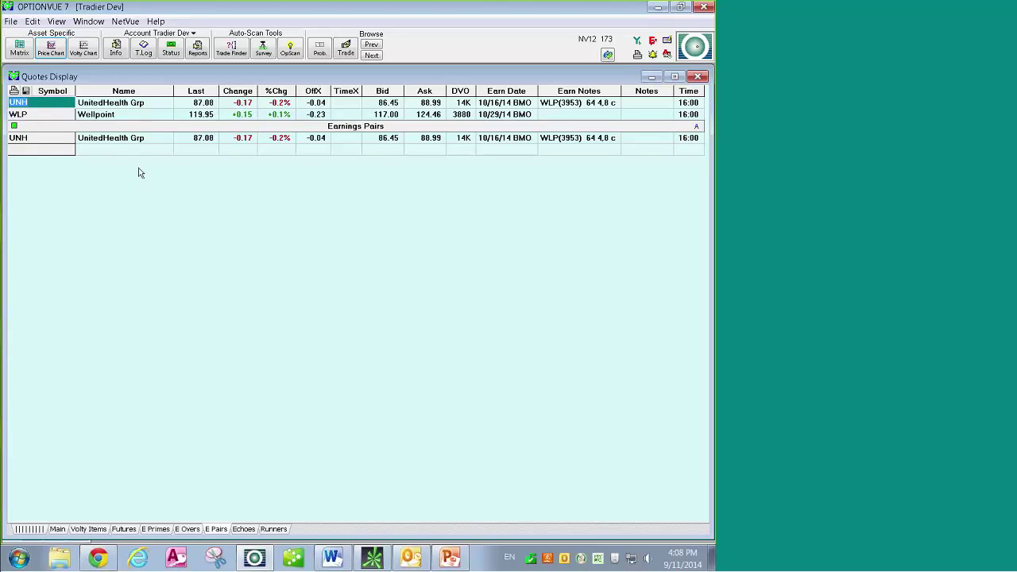
key(Delete)
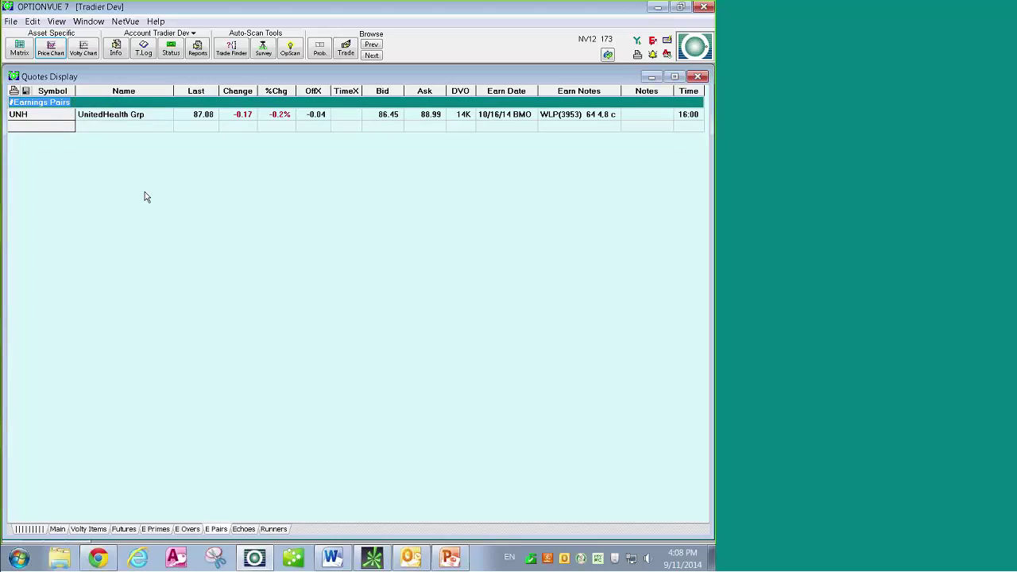
click(143, 128)
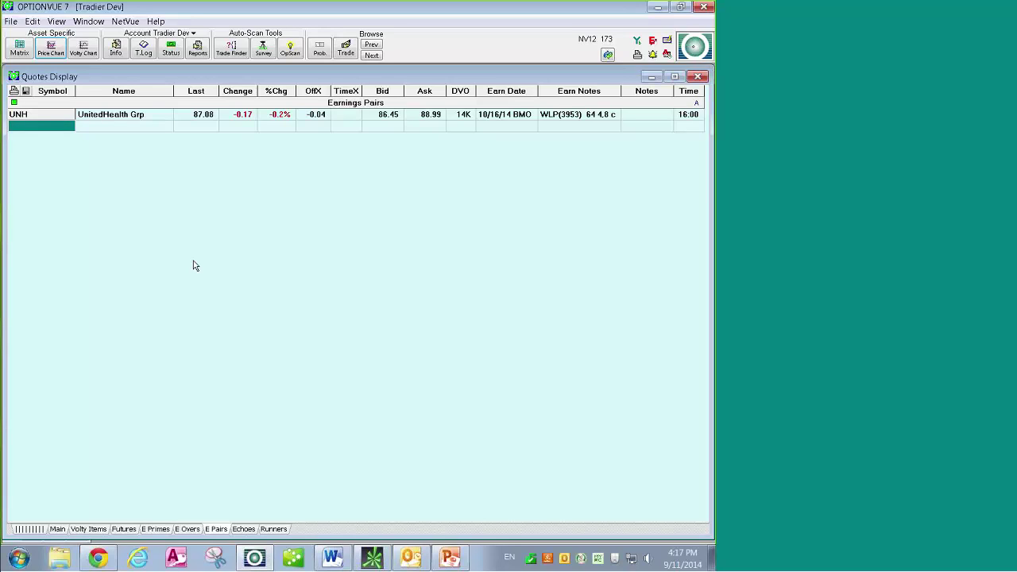
Open the volatility chart for SPLK from the Main quote page.
click(58, 531)
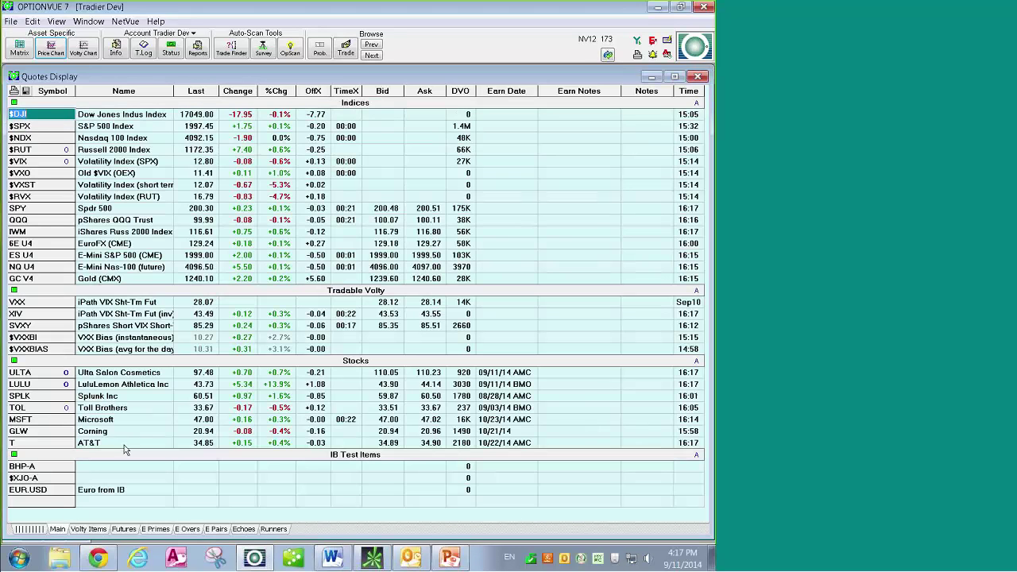
click(139, 399)
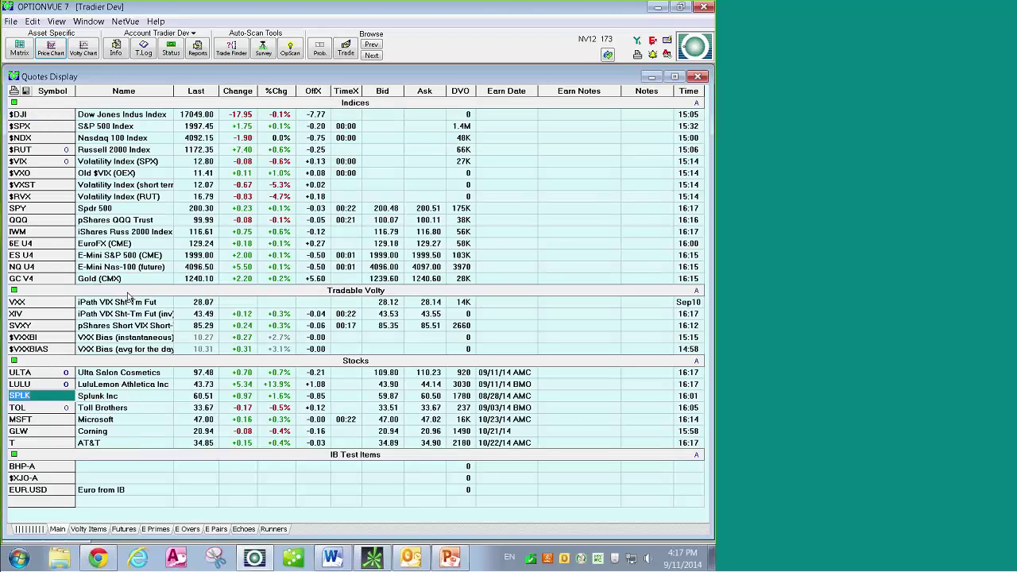
click(83, 48)
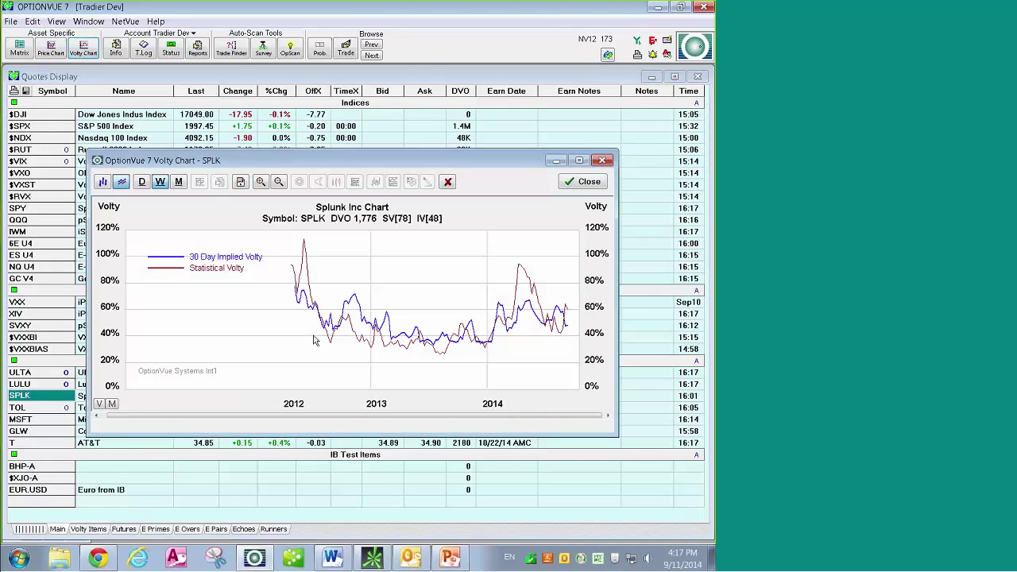
Show the SPLK volatility chart at daily intervals in a wider window with the price bars overlaid.
click(142, 183)
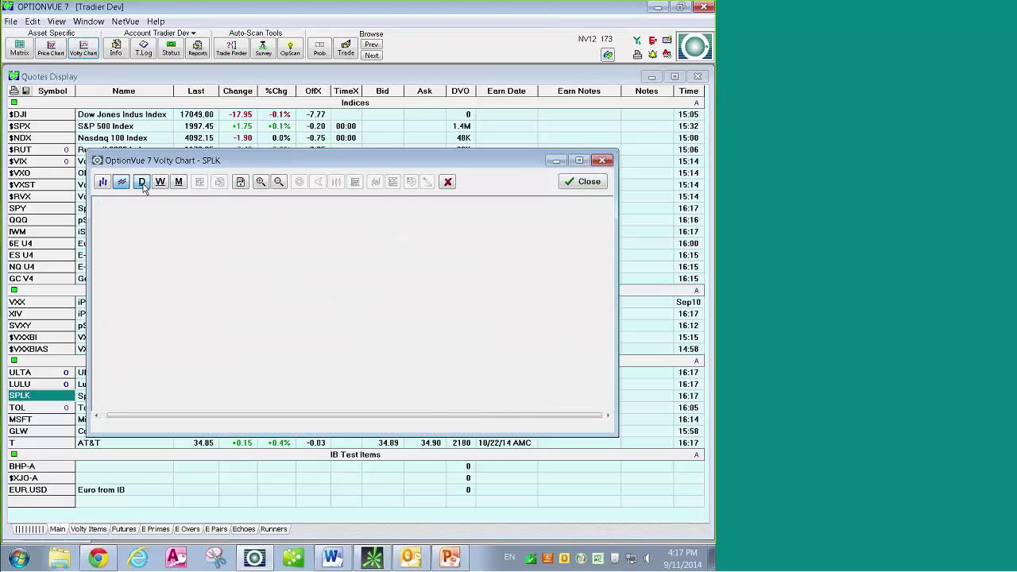
drag(616, 351, 664, 351)
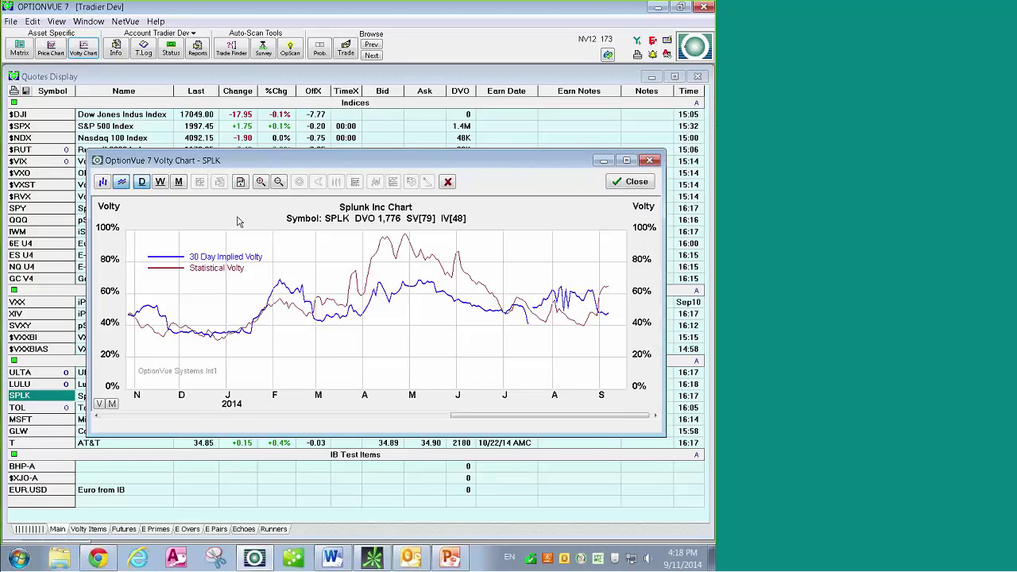
click(104, 183)
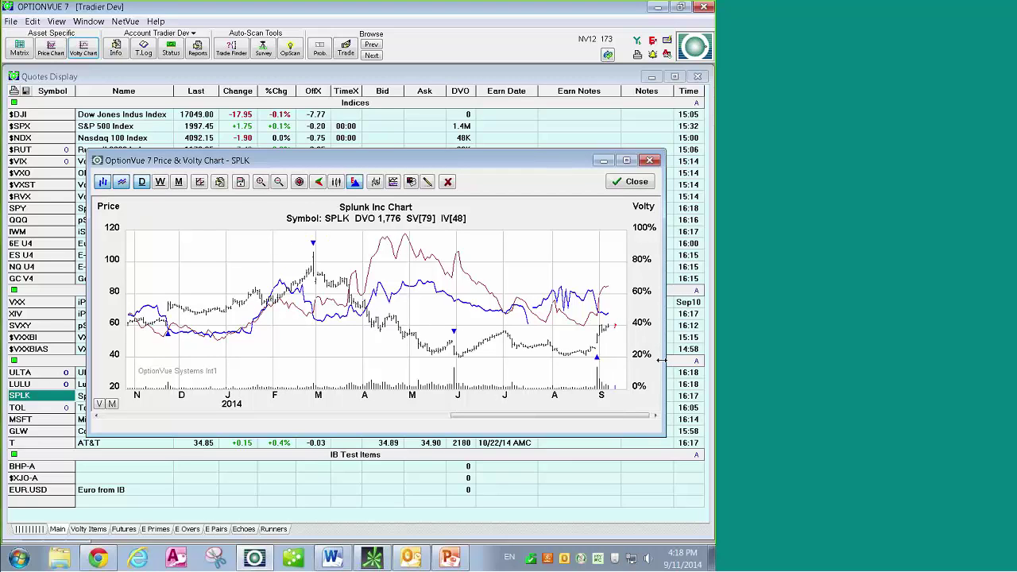
Widen the SPLK price and volatility chart on both sides to show more history, and close it after viewing.
drag(666, 360, 685, 359)
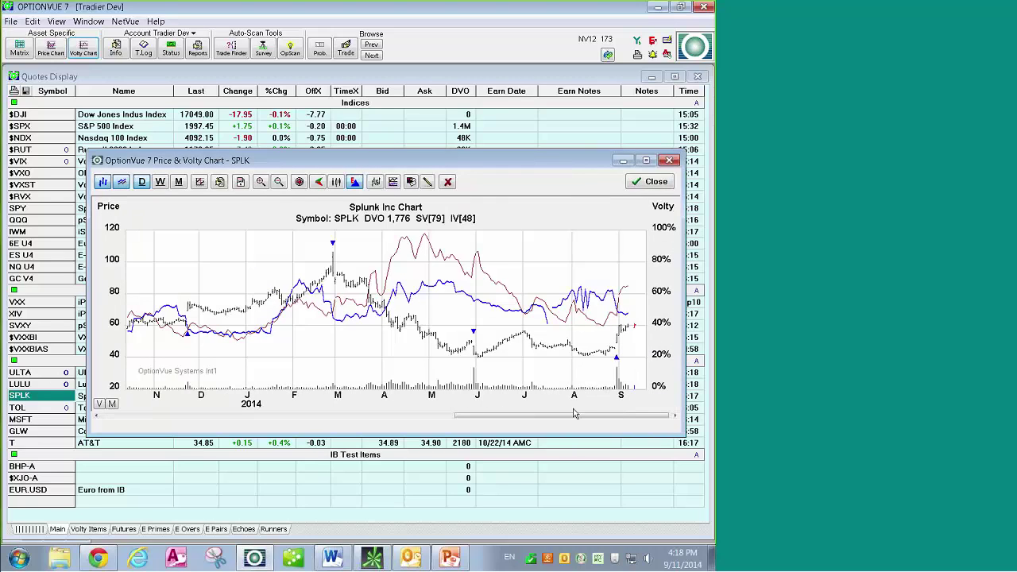
drag(90, 329, 62, 329)
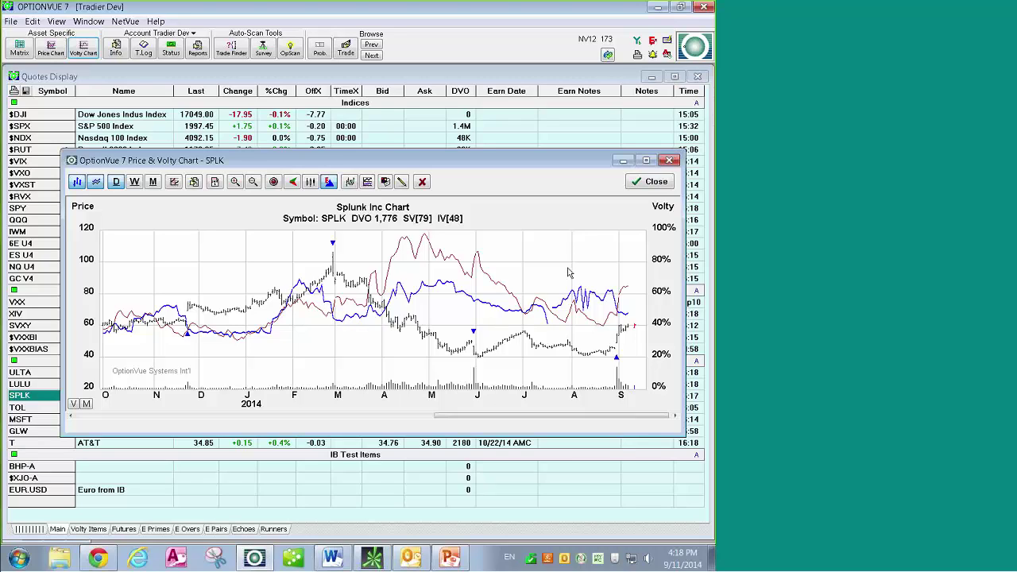
click(652, 182)
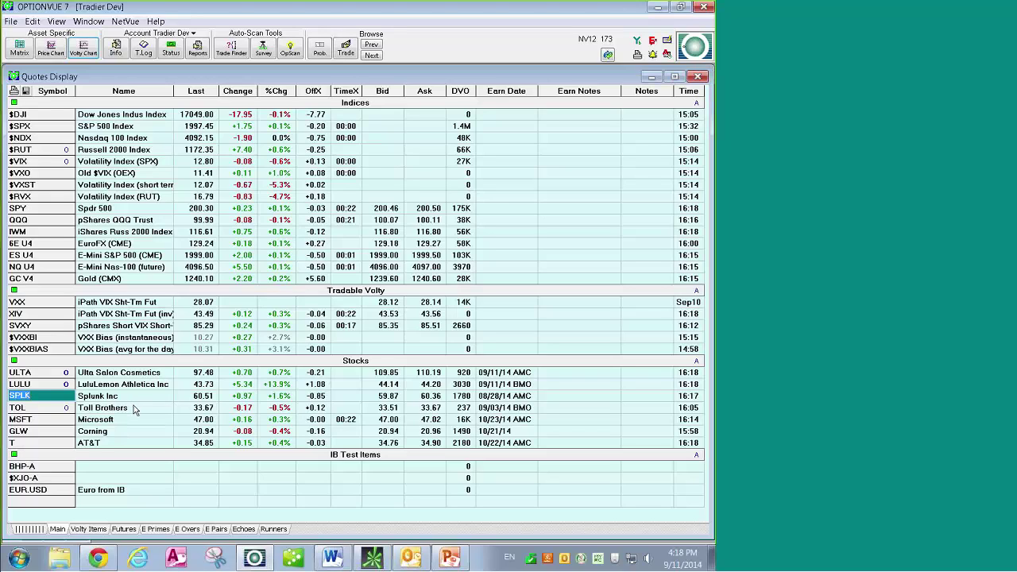
Replace the SPLK symbol with GOOG in the Stocks section of the Main quote page and open its price chart.
text(GOOG)
key(Return)
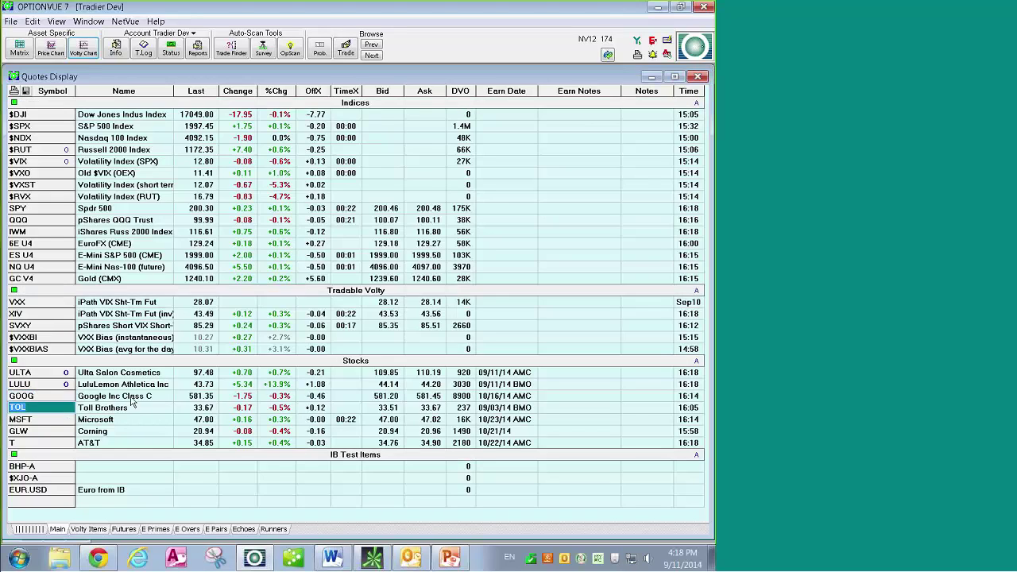
click(49, 52)
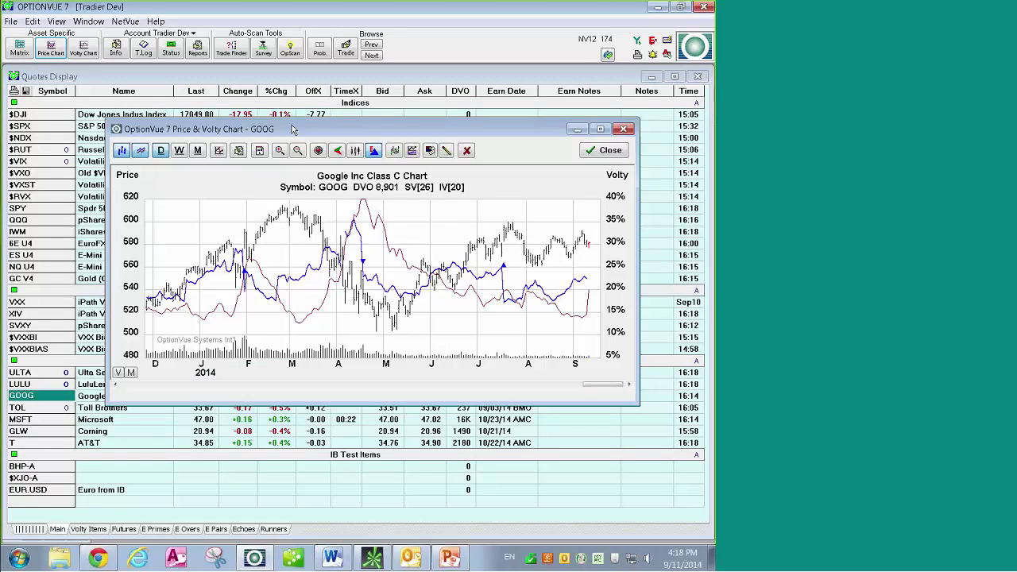
Reposition the GOOG price and volatility chart and enlarge it in width and height to examine the moves around the earnings markers.
drag(292, 130, 248, 128)
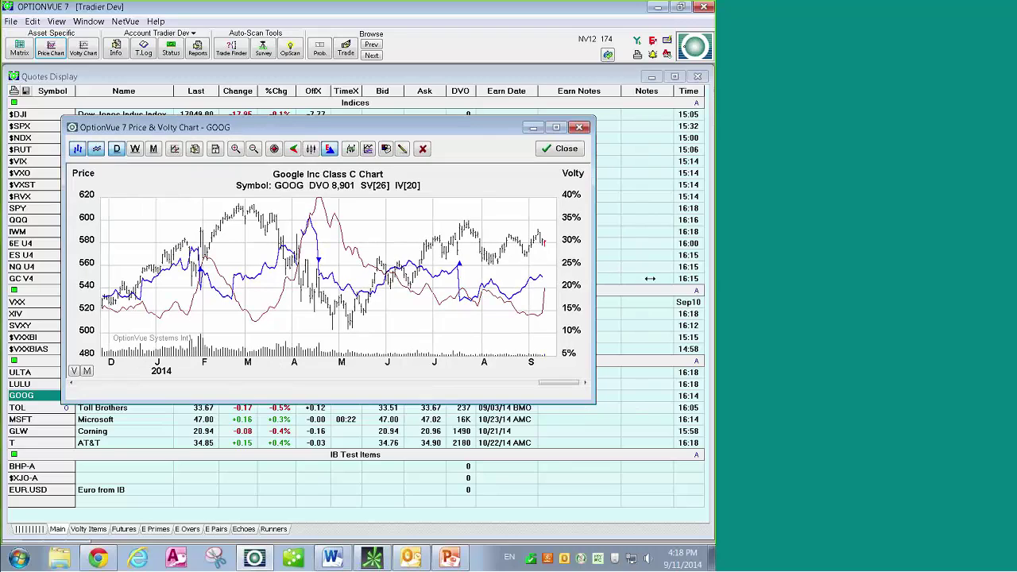
drag(656, 278, 657, 280)
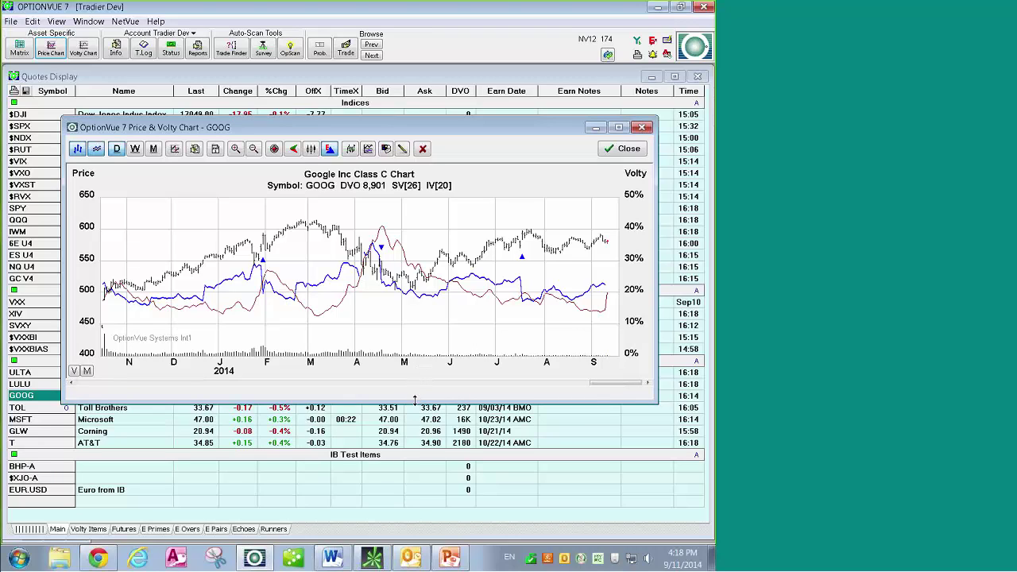
drag(414, 399, 411, 441)
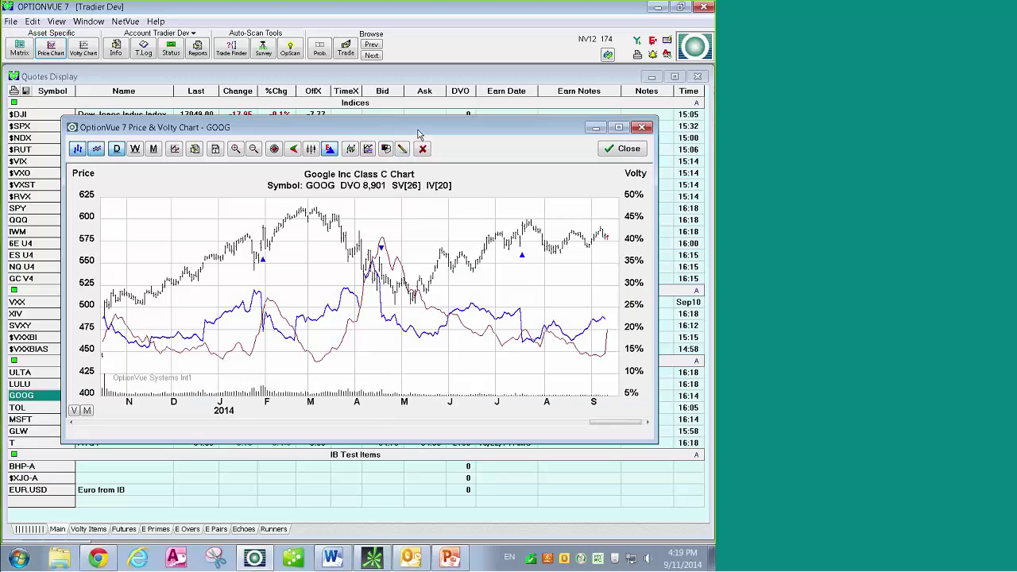
drag(437, 130, 454, 127)
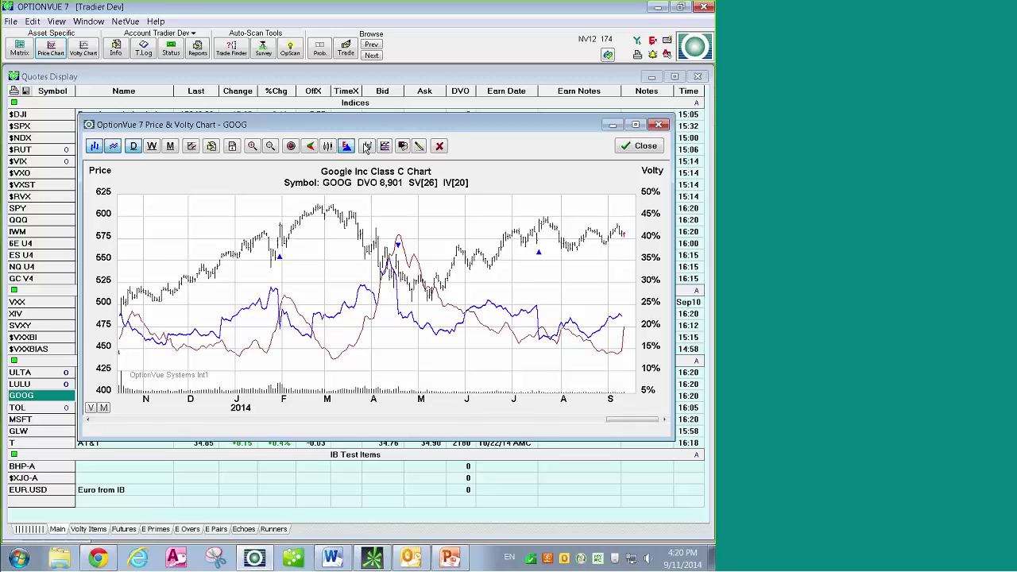
click(366, 148)
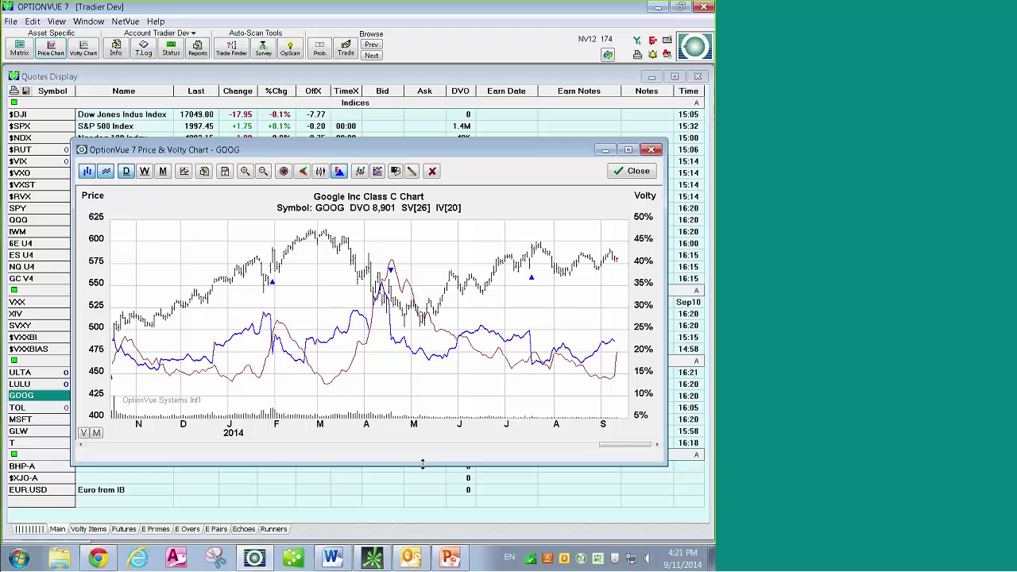
drag(422, 464, 424, 473)
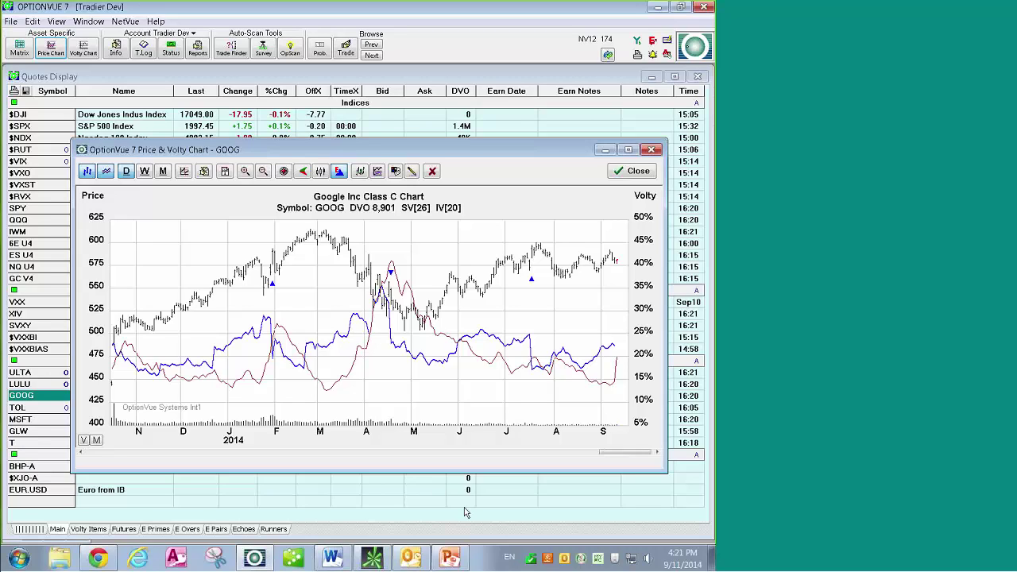
click(683, 486)
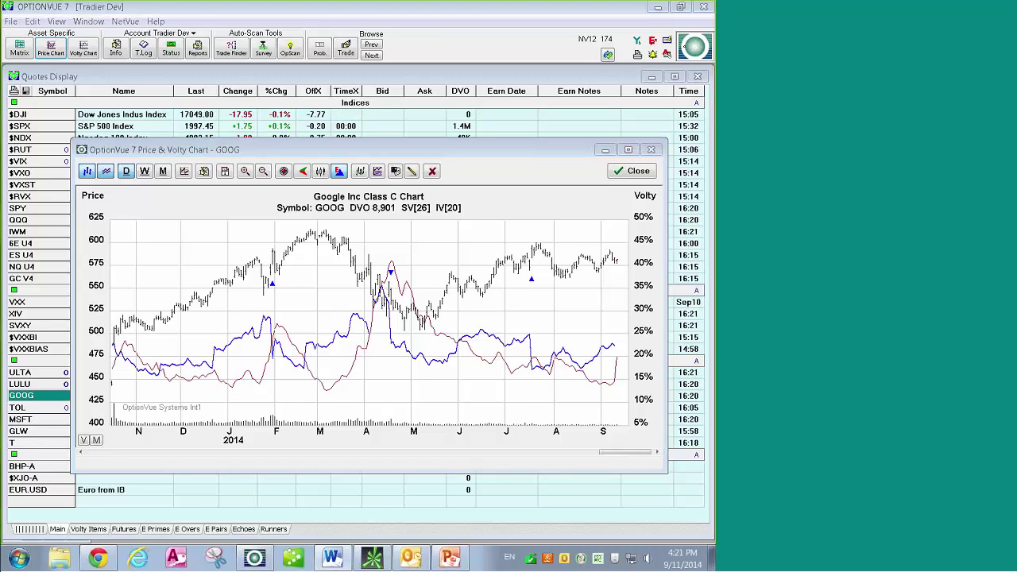